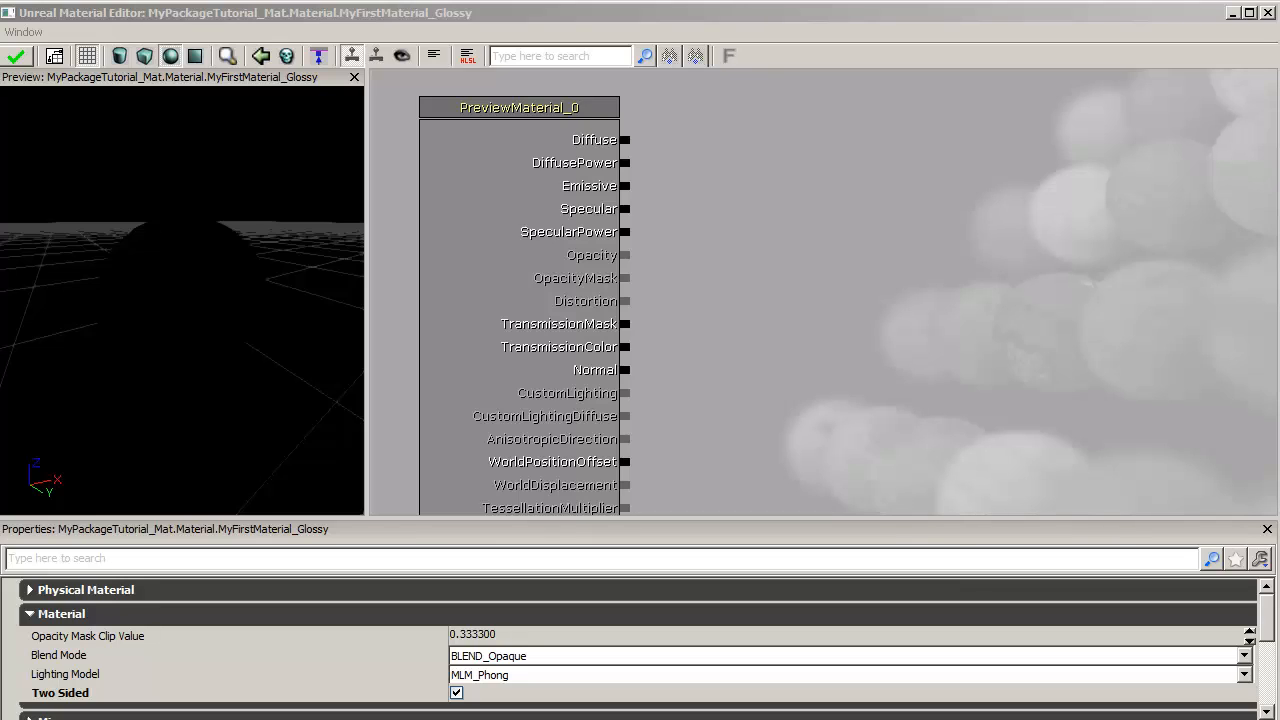
Examine the material's Lighting Model choices, Blend Mode and Two Sided setting.
left_click_drag(640, 517, 640, 355)
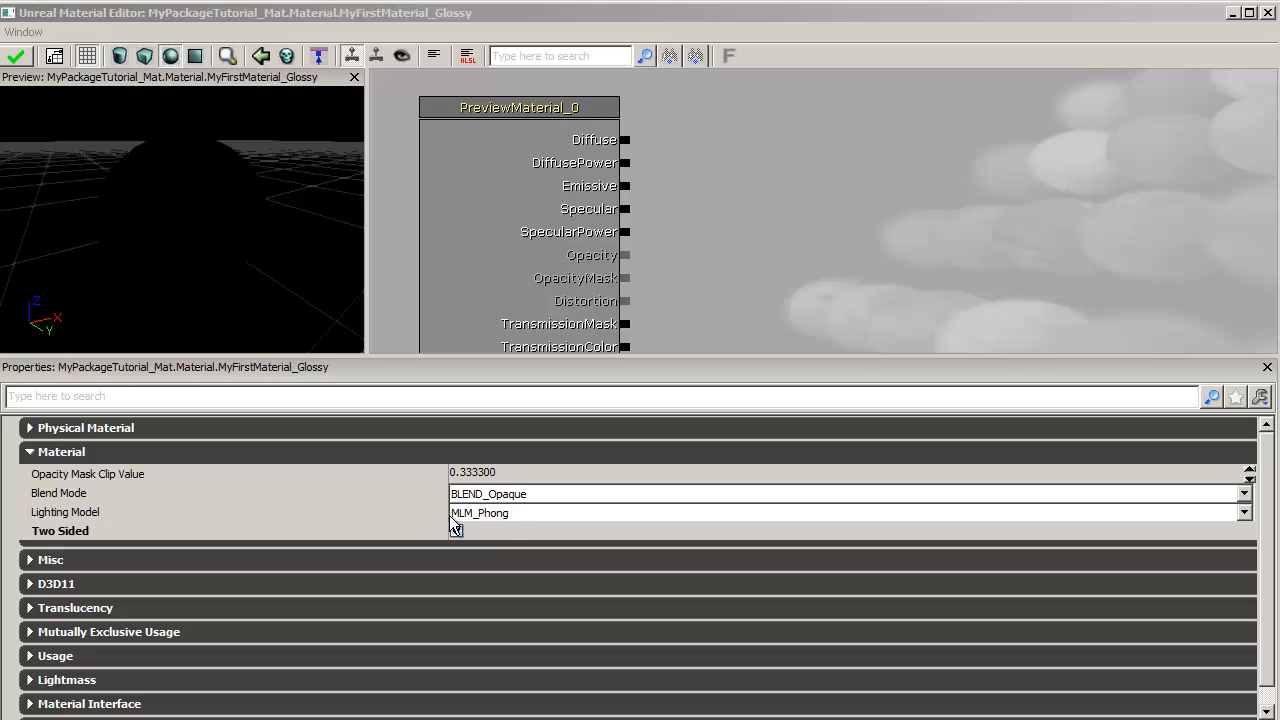
left_click(1244, 513)
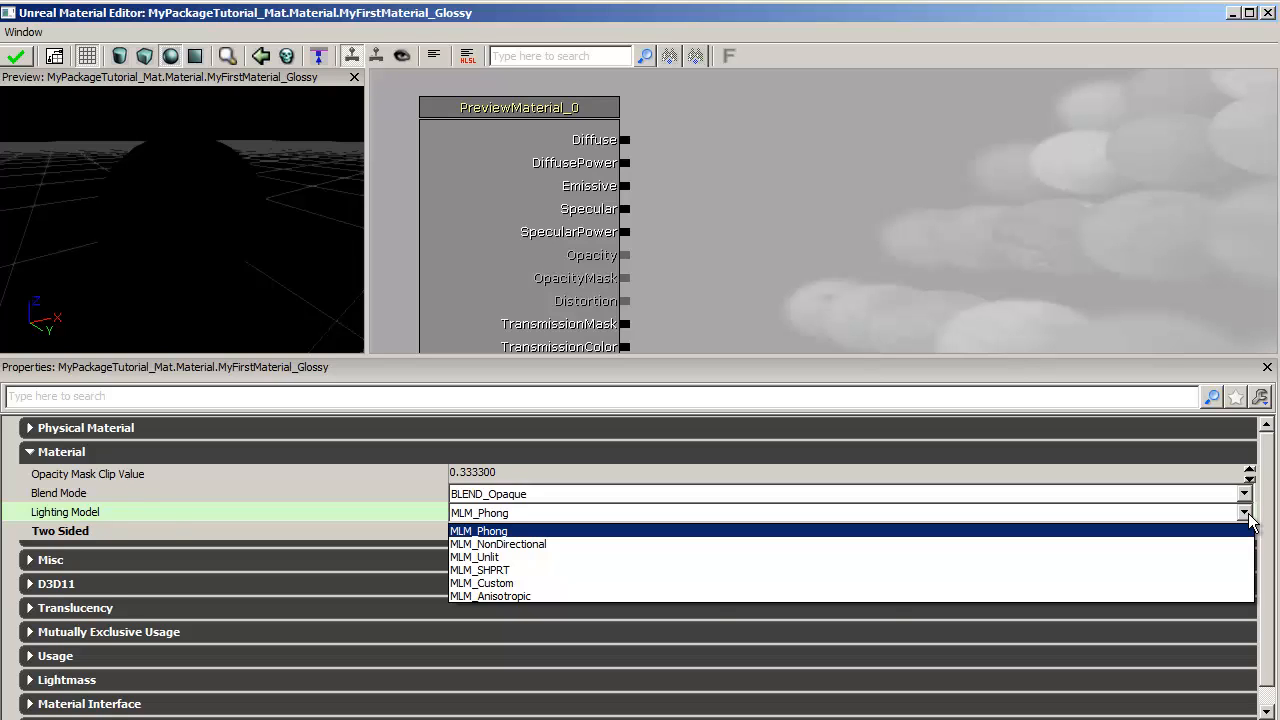
left_click(1244, 513)
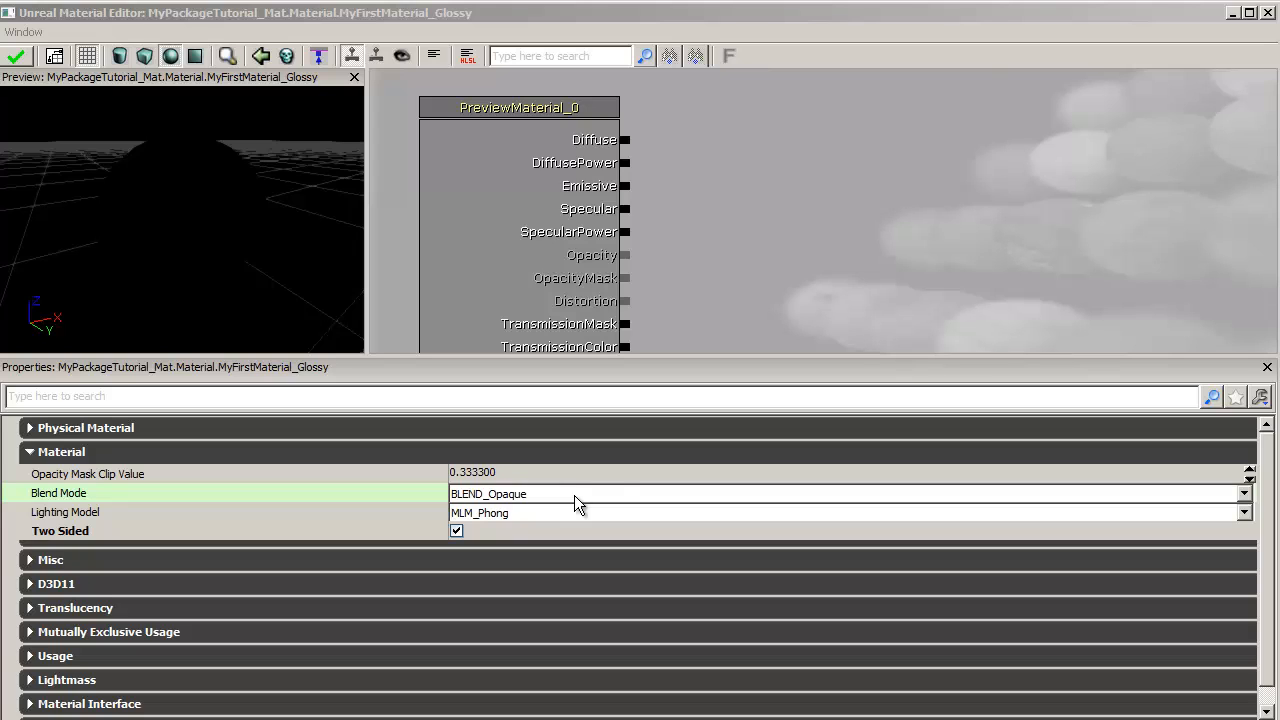
left_click(1245, 494)
mouse_move(98, 535)
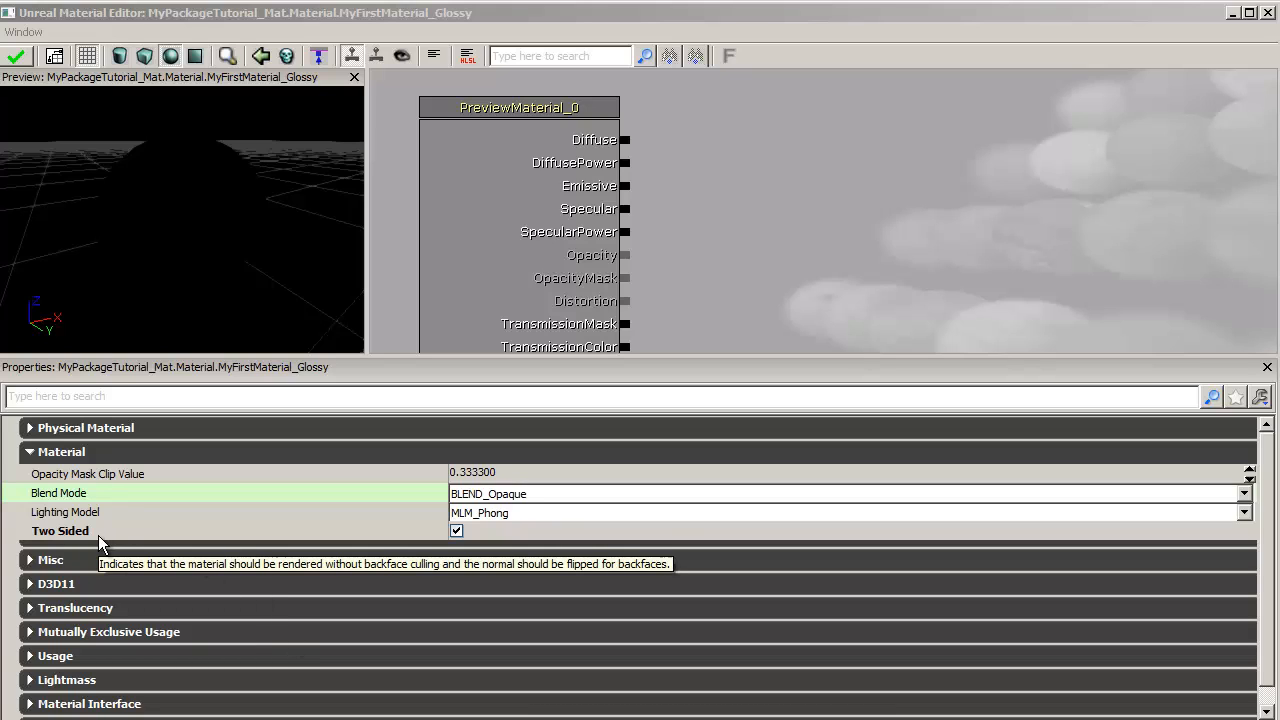
mouse_move(388, 534)
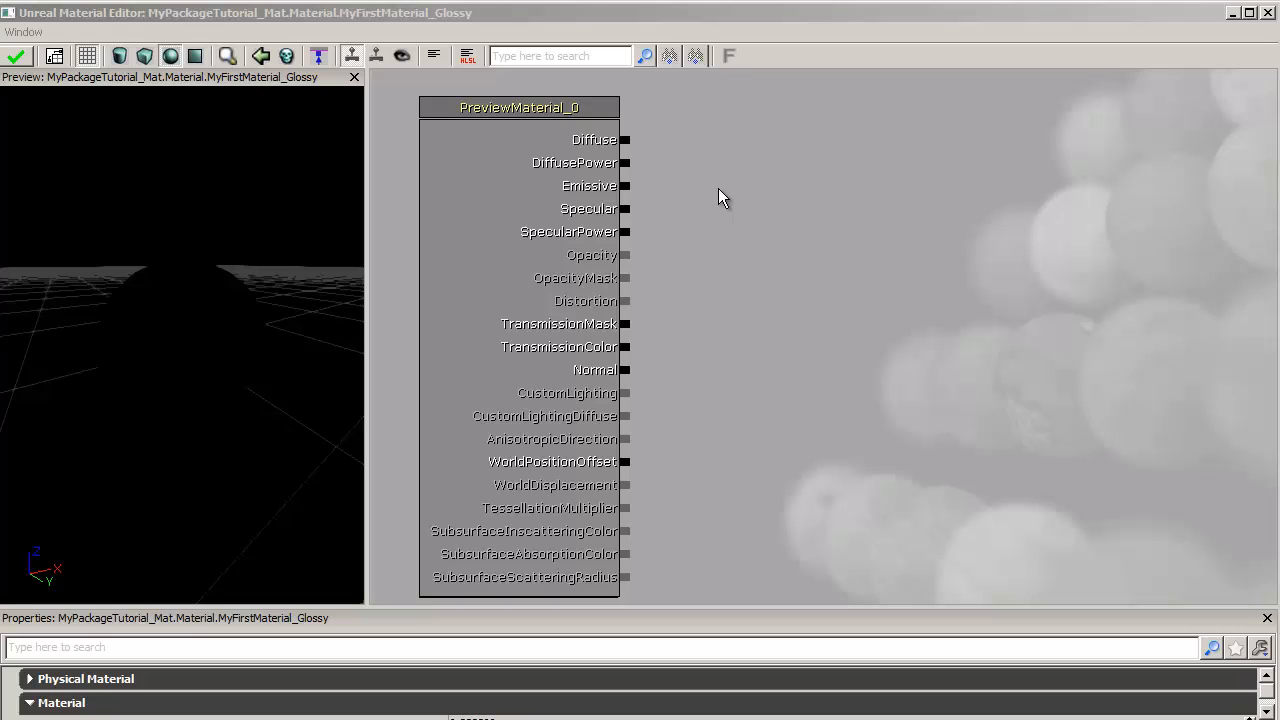
Add a Constant3Vector node beside the material node and connect it to the Diffuse input.
right_click(754, 97)
mouse_move(786, 99)
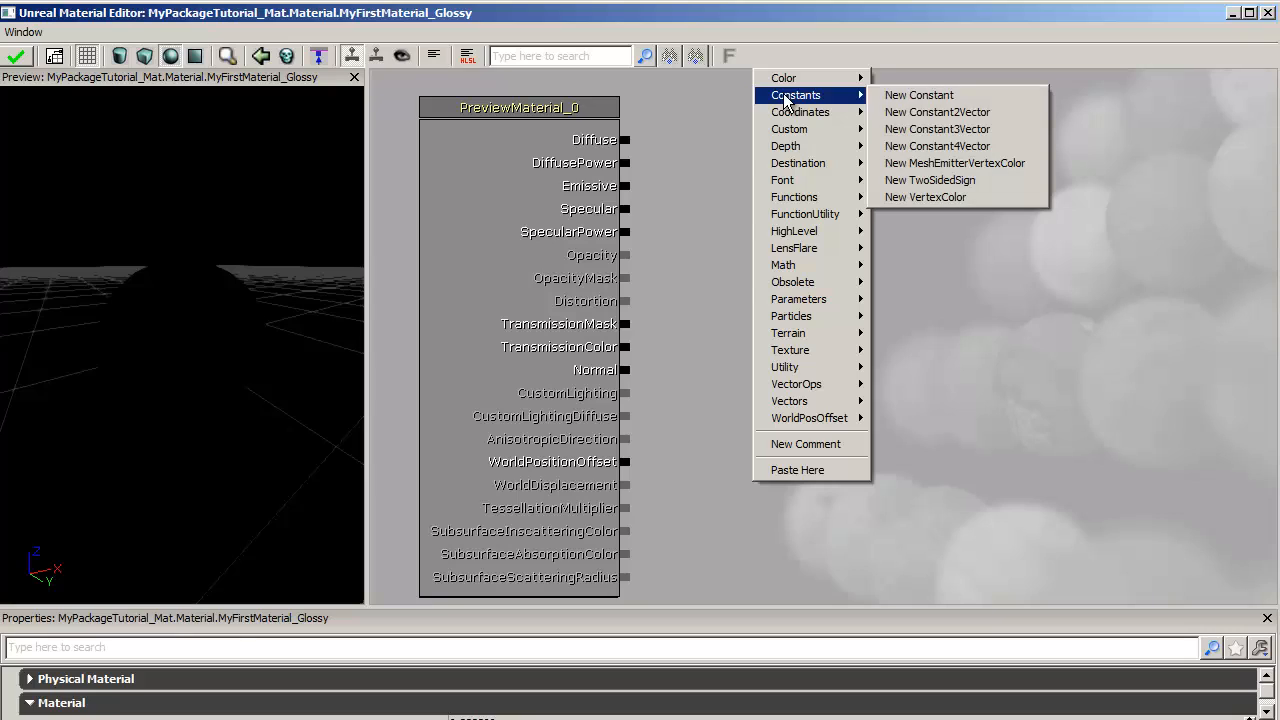
left_click(1018, 139)
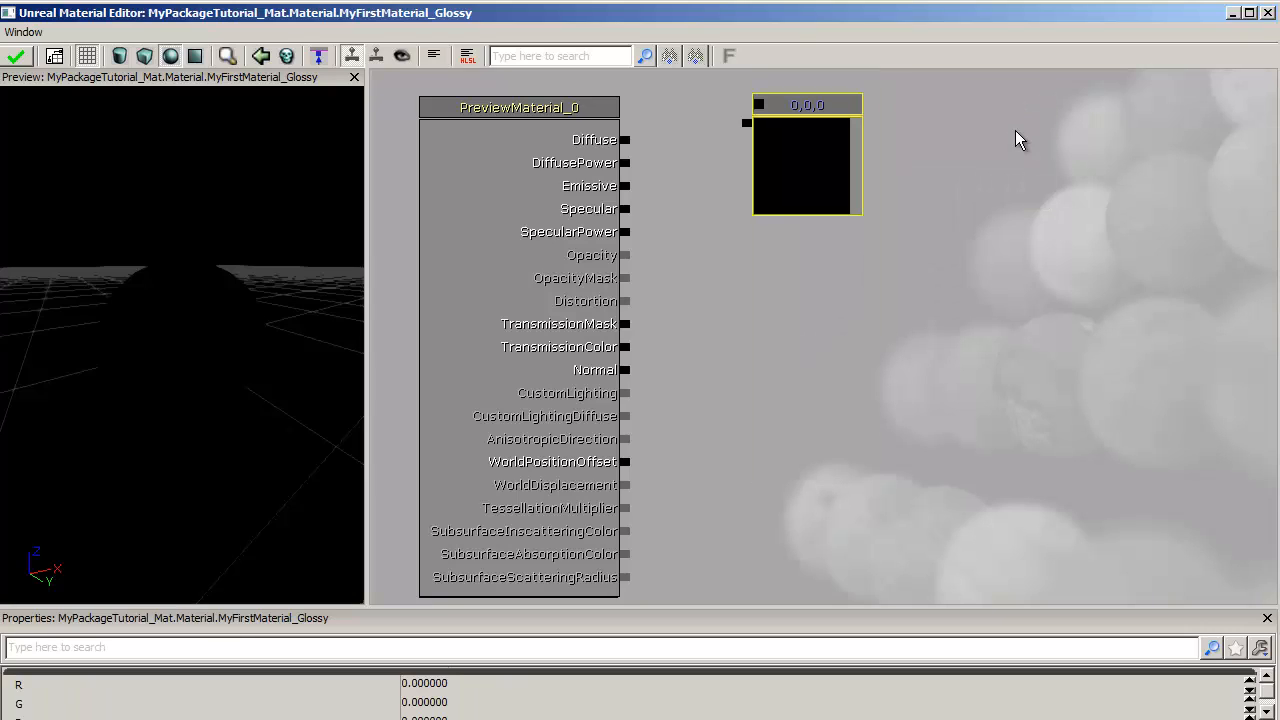
left_click_drag(745, 122, 624, 141)
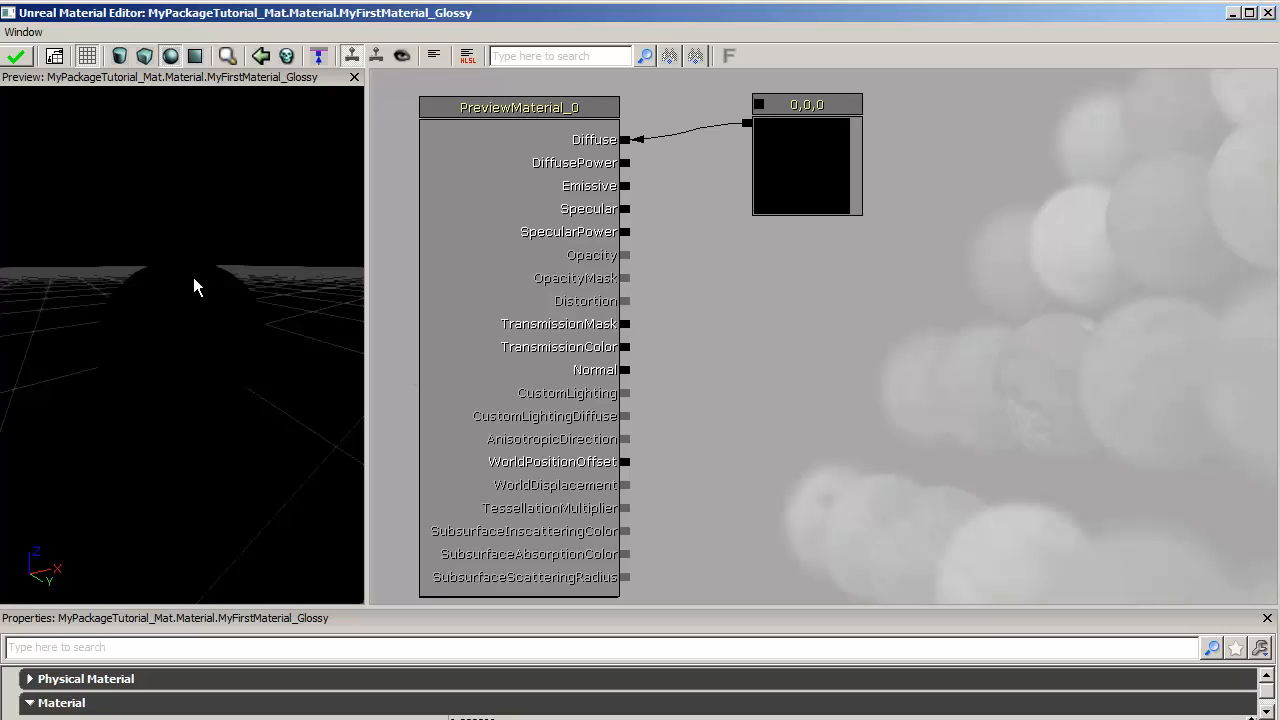
Set the R, G and B values of the Diffuse colour node to 1.
left_click_drag(1008, 607, 1008, 573)
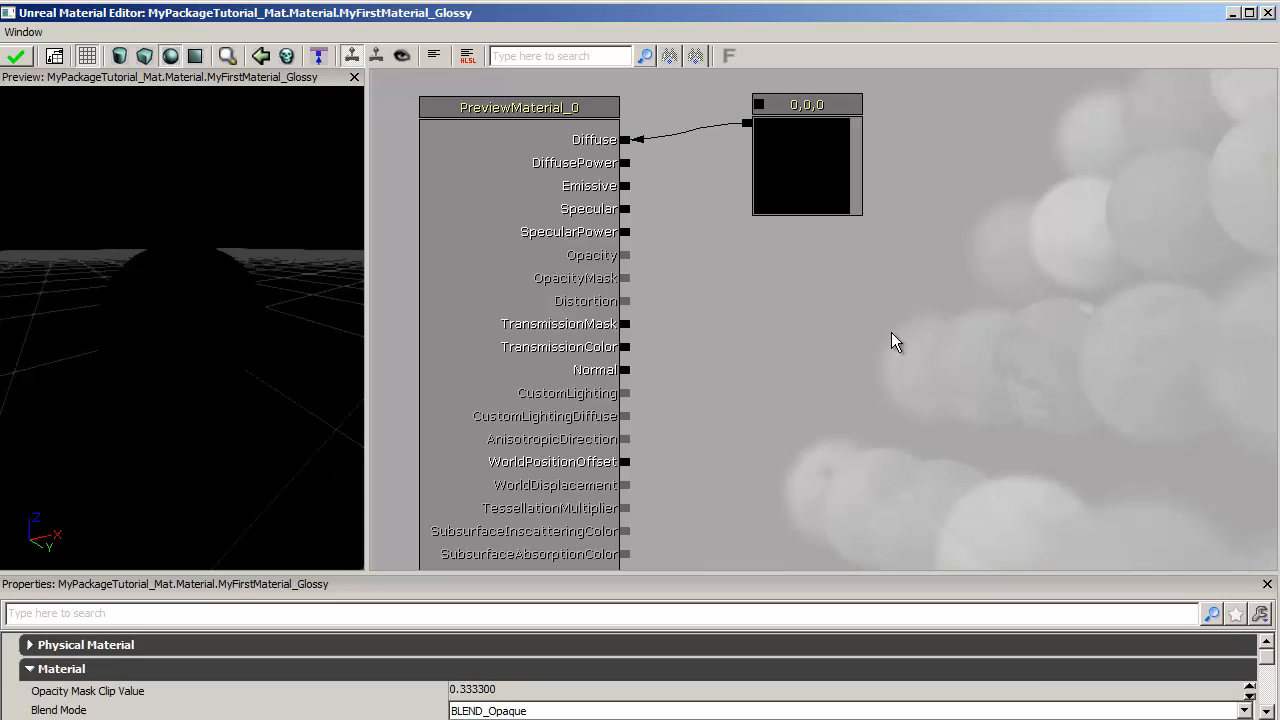
left_click(814, 164)
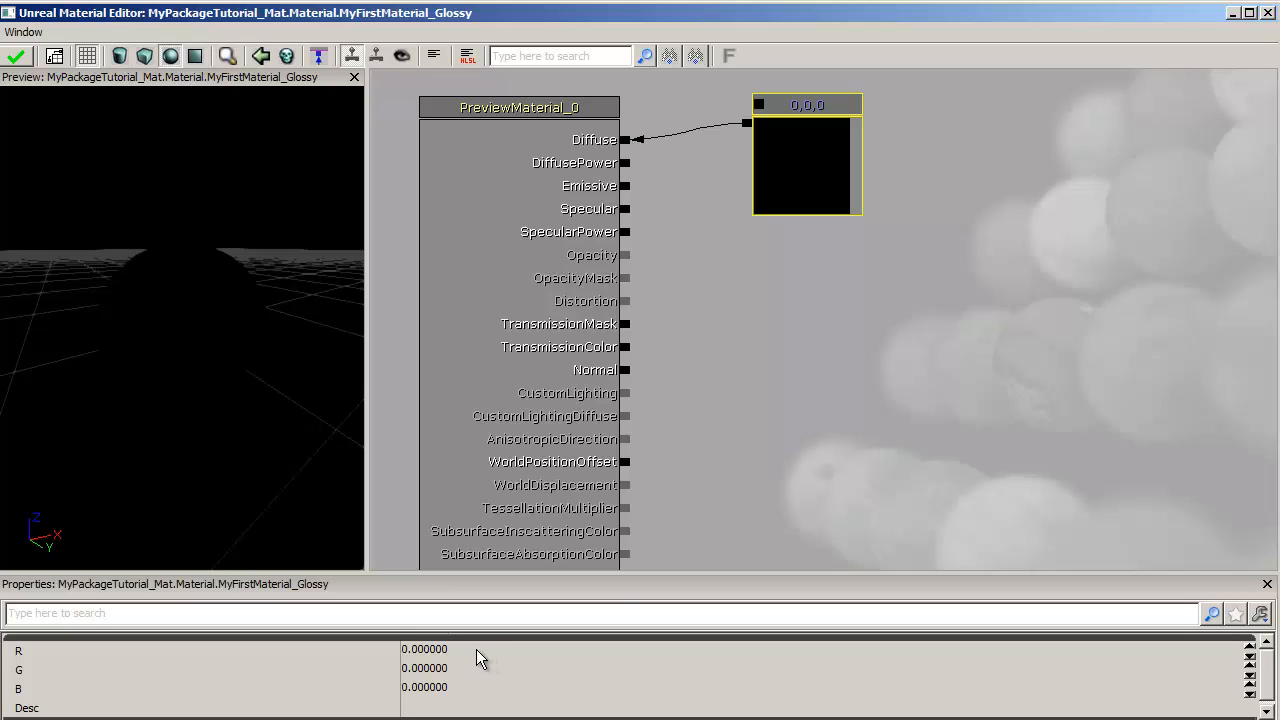
left_click(534, 645)
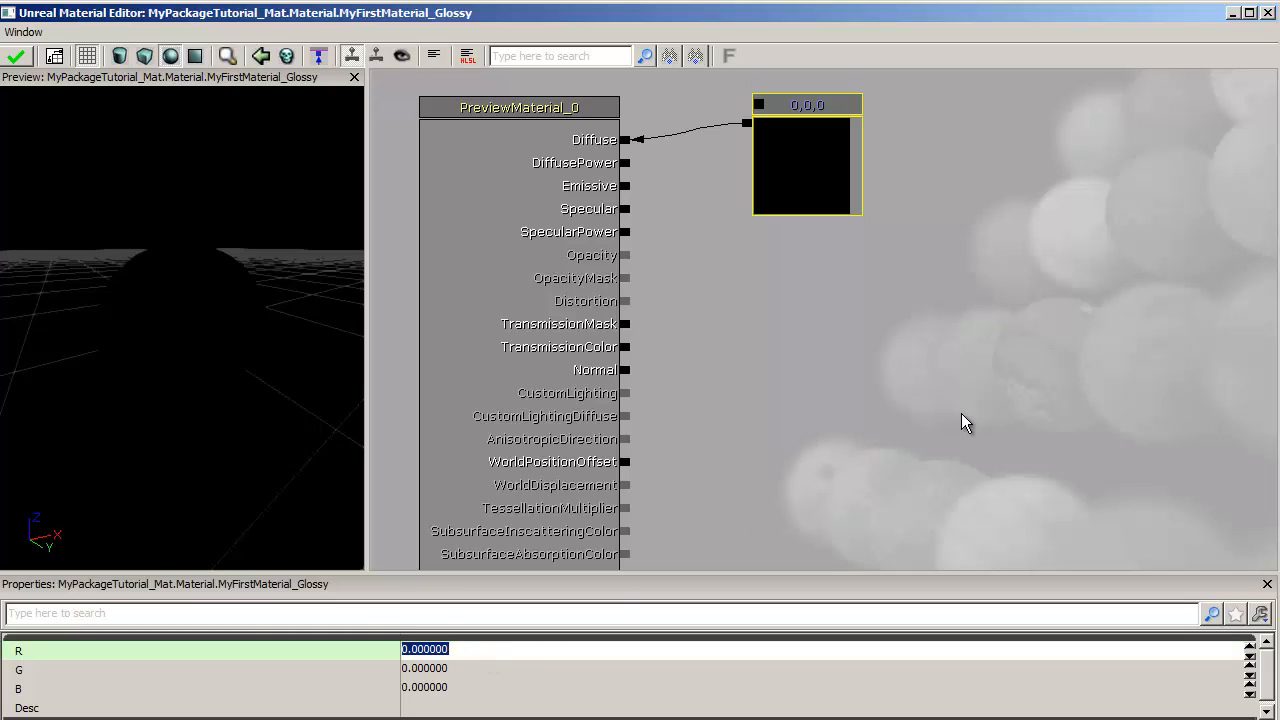
type("1")
key("Tab")
type("1")
key("Tab")
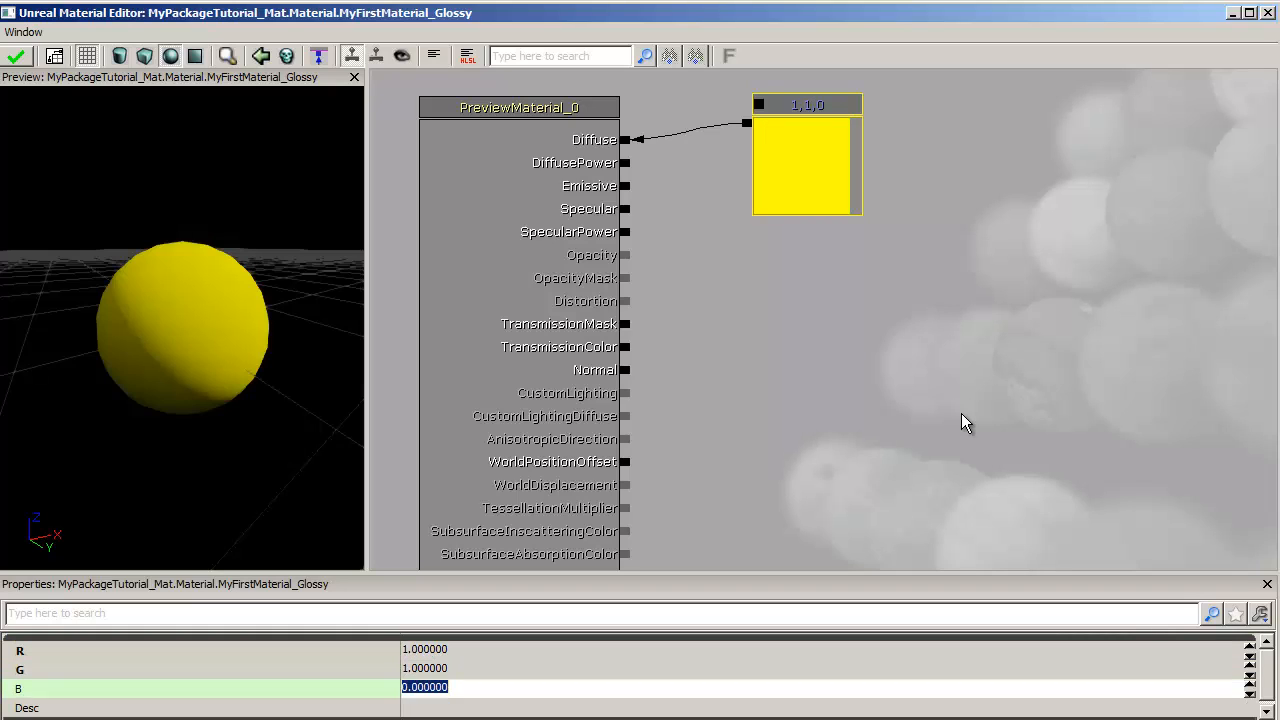
type("1")
key("Tab")
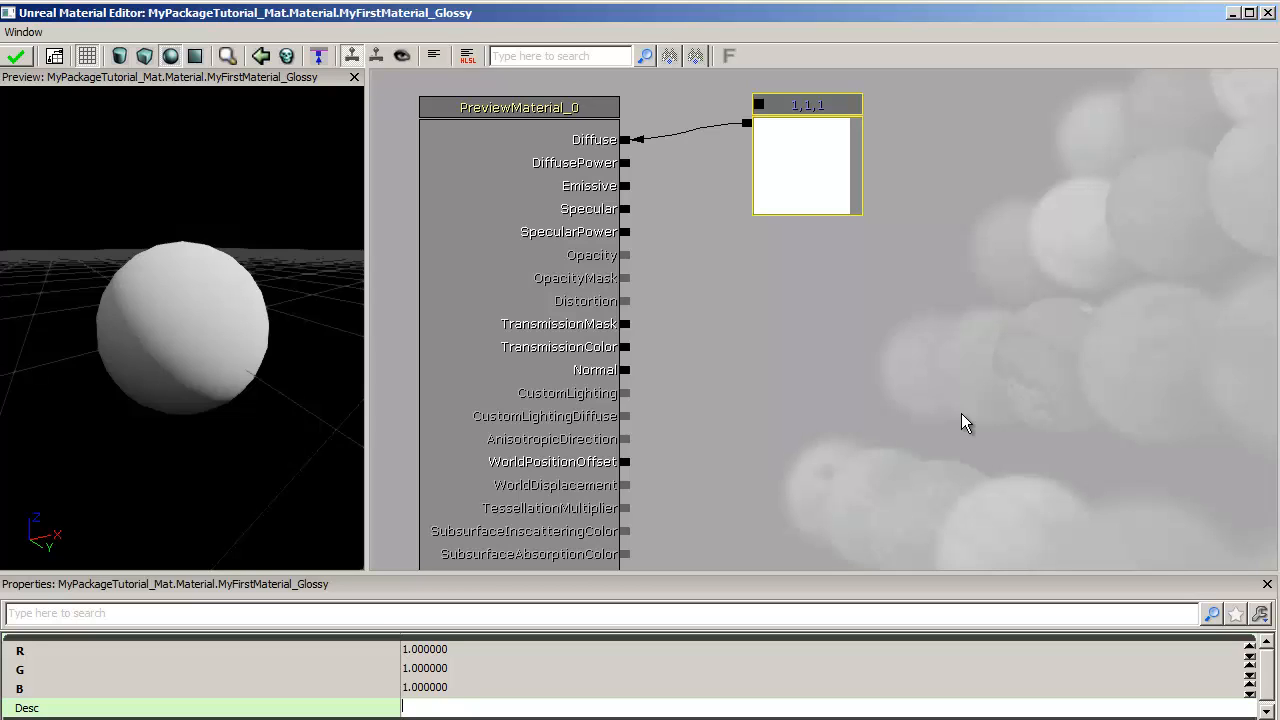
Inspect the diffuse colour on the preview sphere under different light directions.
mouse_move(235, 160)
left_mouse_down()
mouse_move(366, 187)
mouse_move(363, 226)
mouse_move(310, 291)
mouse_move(69, 251)
mouse_move(49, 203)
mouse_move(97, 180)
left_mouse_up()
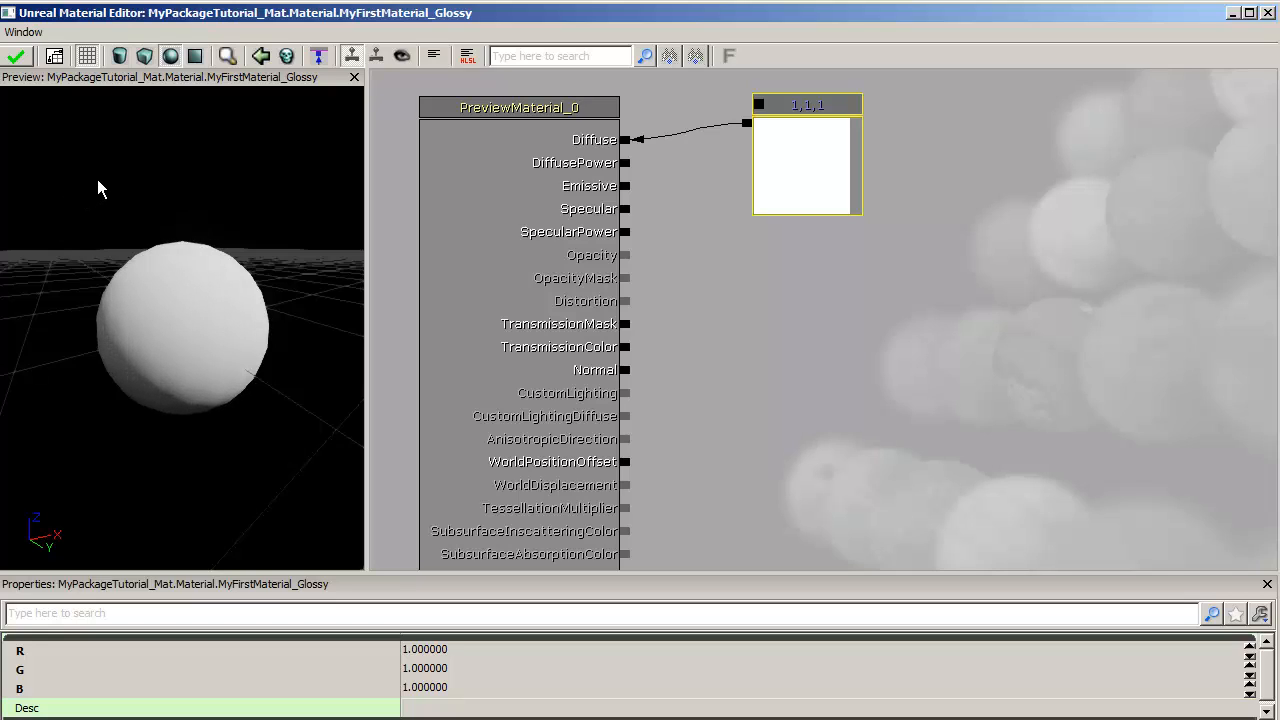
mouse_move(97, 180)
left_mouse_down()
mouse_move(329, 164)
mouse_move(363, 226)
mouse_move(309, 238)
mouse_move(223, 227)
mouse_move(206, 190)
mouse_move(298, 164)
mouse_move(347, 226)
left_mouse_up()
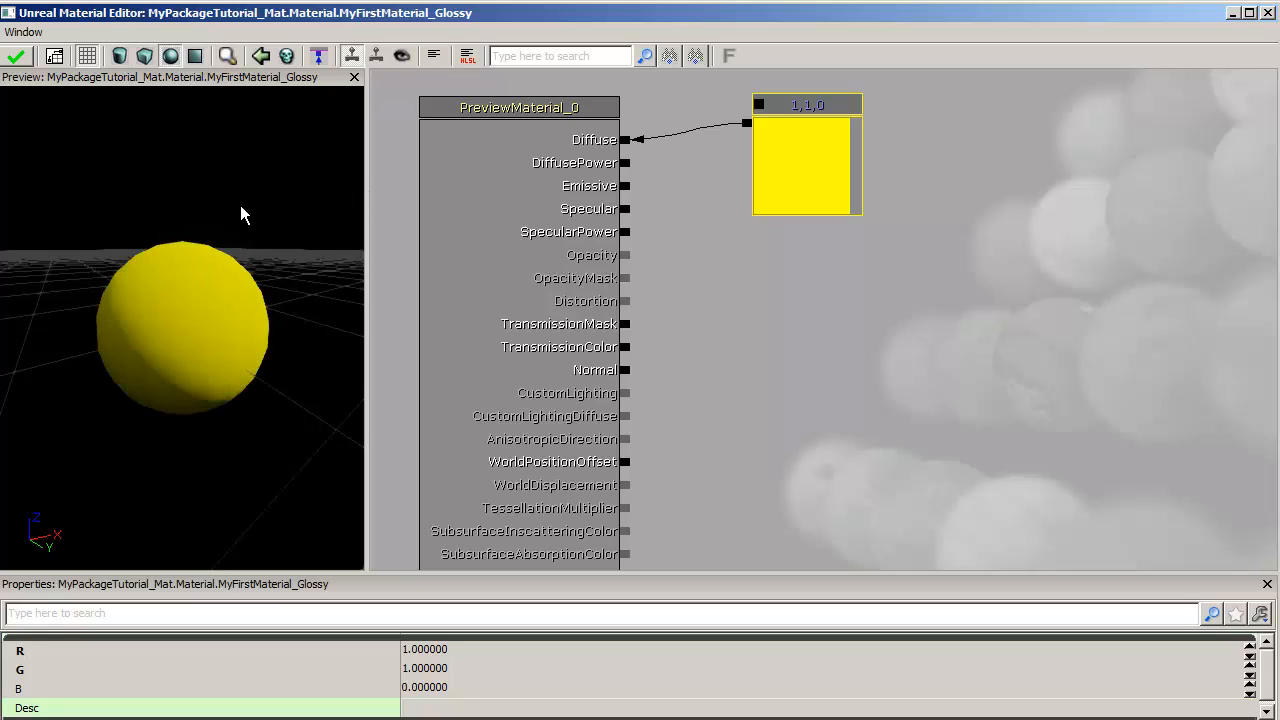
mouse_move(240, 206)
left_mouse_down()
mouse_move(219, 222)
mouse_move(168, 186)
mouse_move(274, 166)
mouse_move(366, 209)
mouse_move(351, 269)
mouse_move(137, 253)
mouse_move(83, 206)
mouse_move(97, 194)
mouse_move(173, 218)
mouse_move(134, 194)
mouse_move(120, 158)
mouse_move(171, 190)
left_mouse_up()
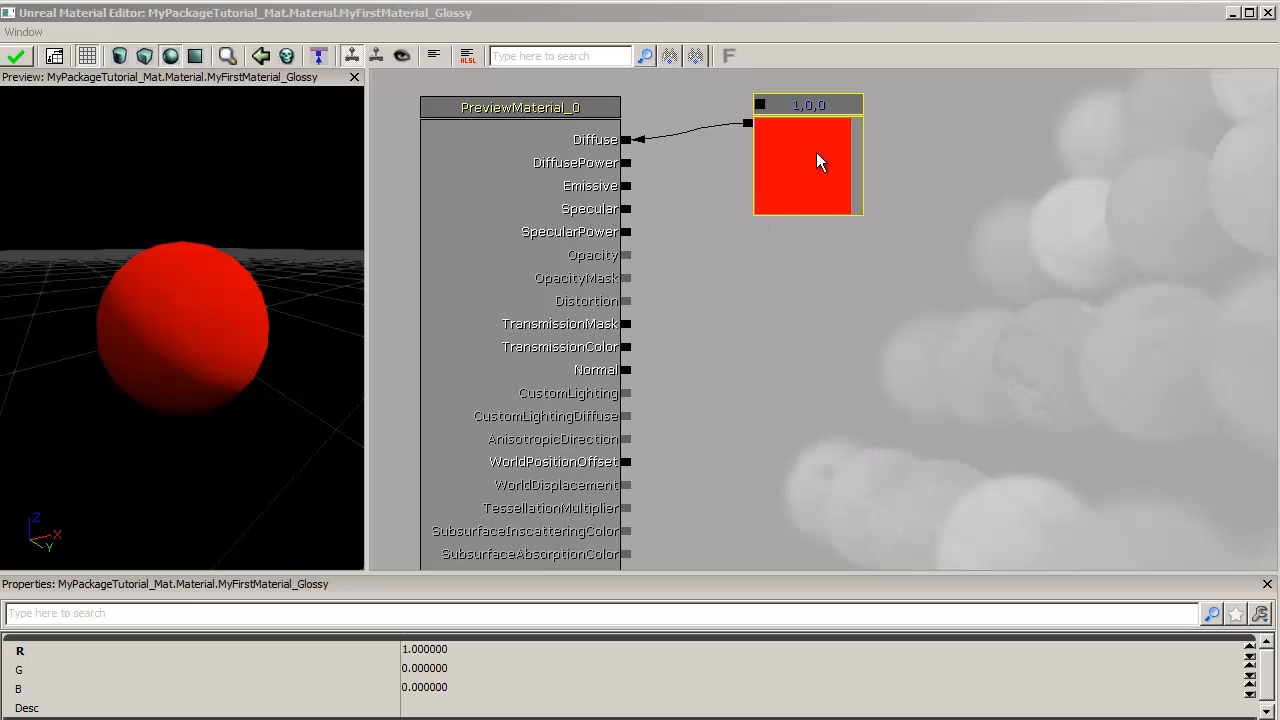
Add a Constant node below the diffuse colour node and connect it to the Specular input.
right_click(791, 250)
mouse_move(830, 247)
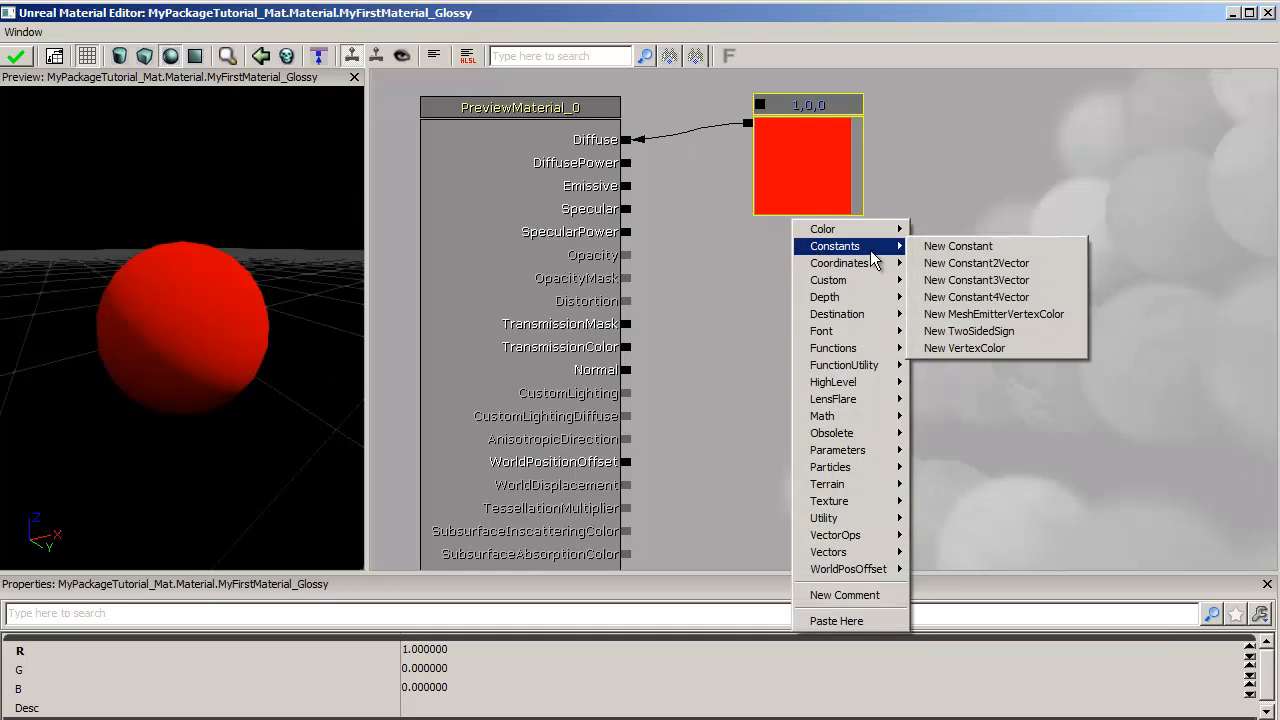
left_click(955, 247)
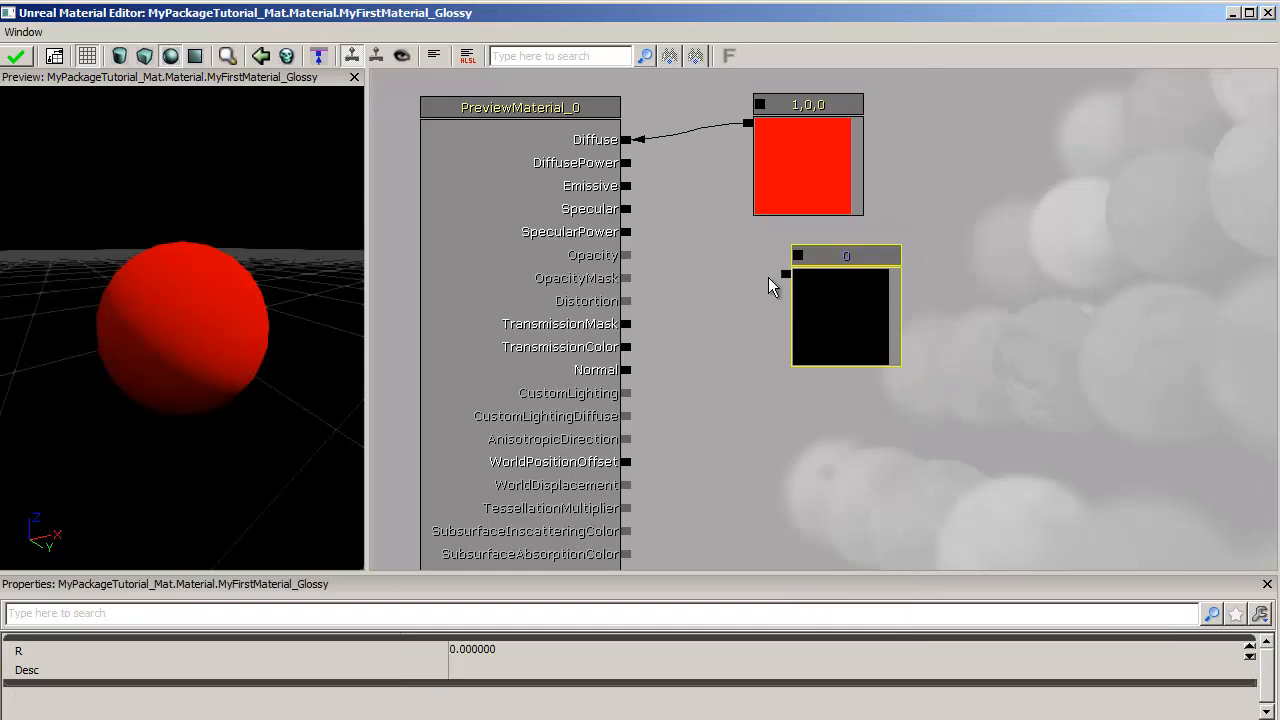
left_click_drag(626, 208, 783, 272)
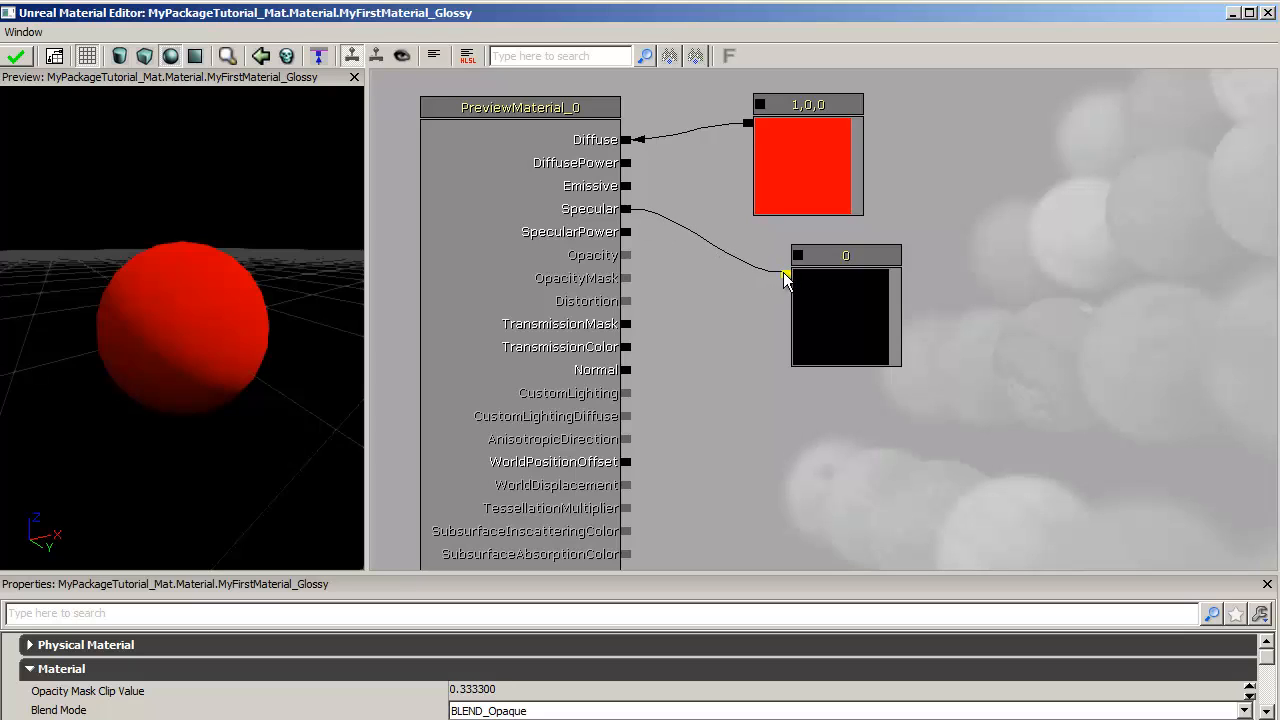
Set the R value of the Specular constant to 5.
left_click(833, 318)
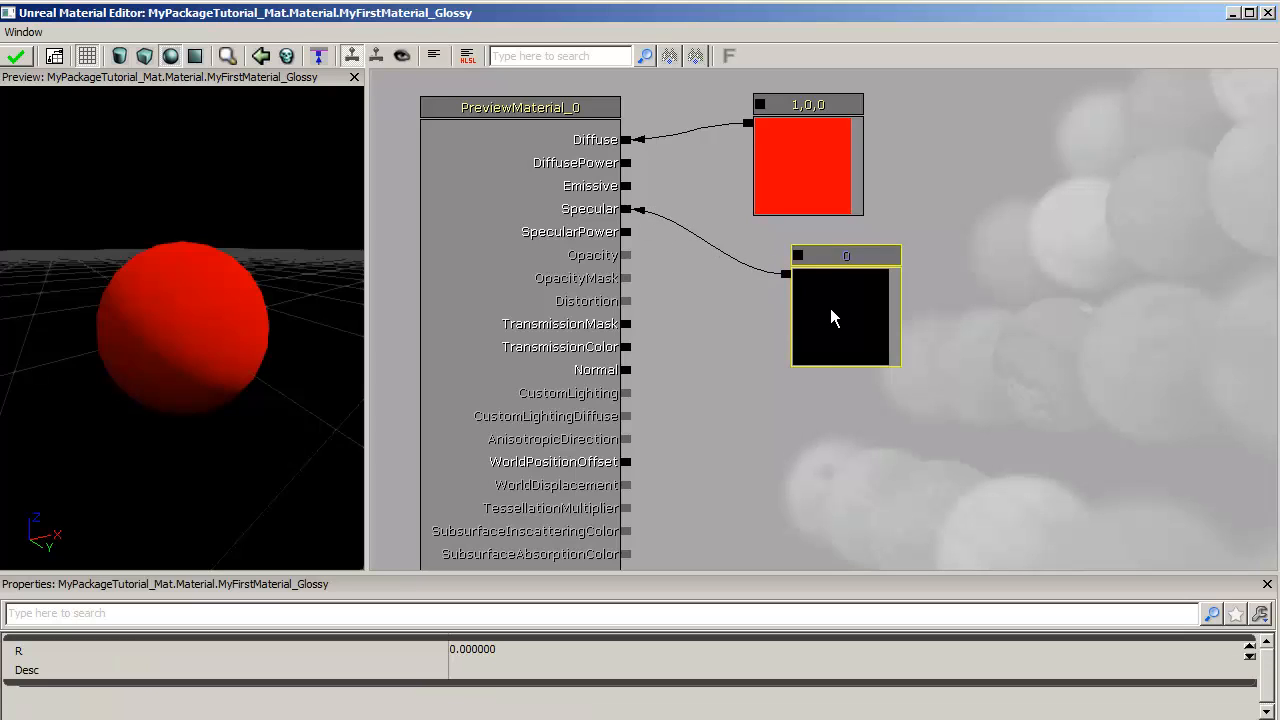
left_click(537, 651)
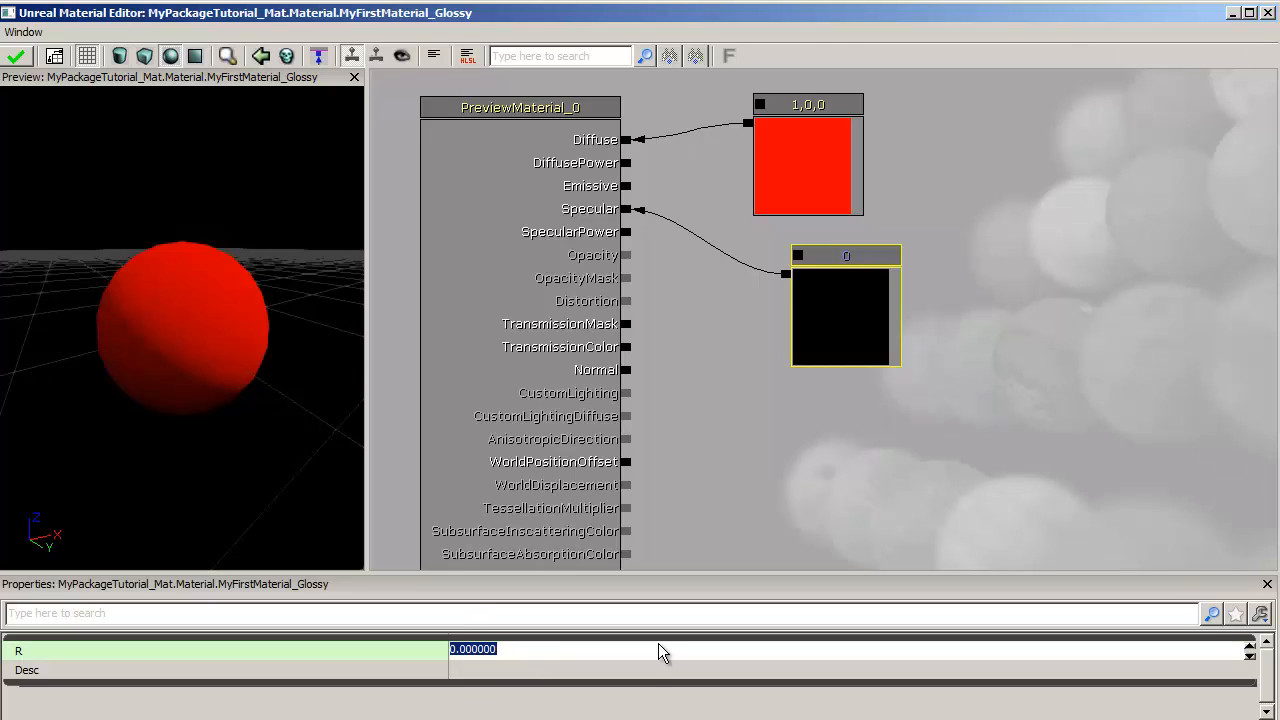
type("5")
key("Return")
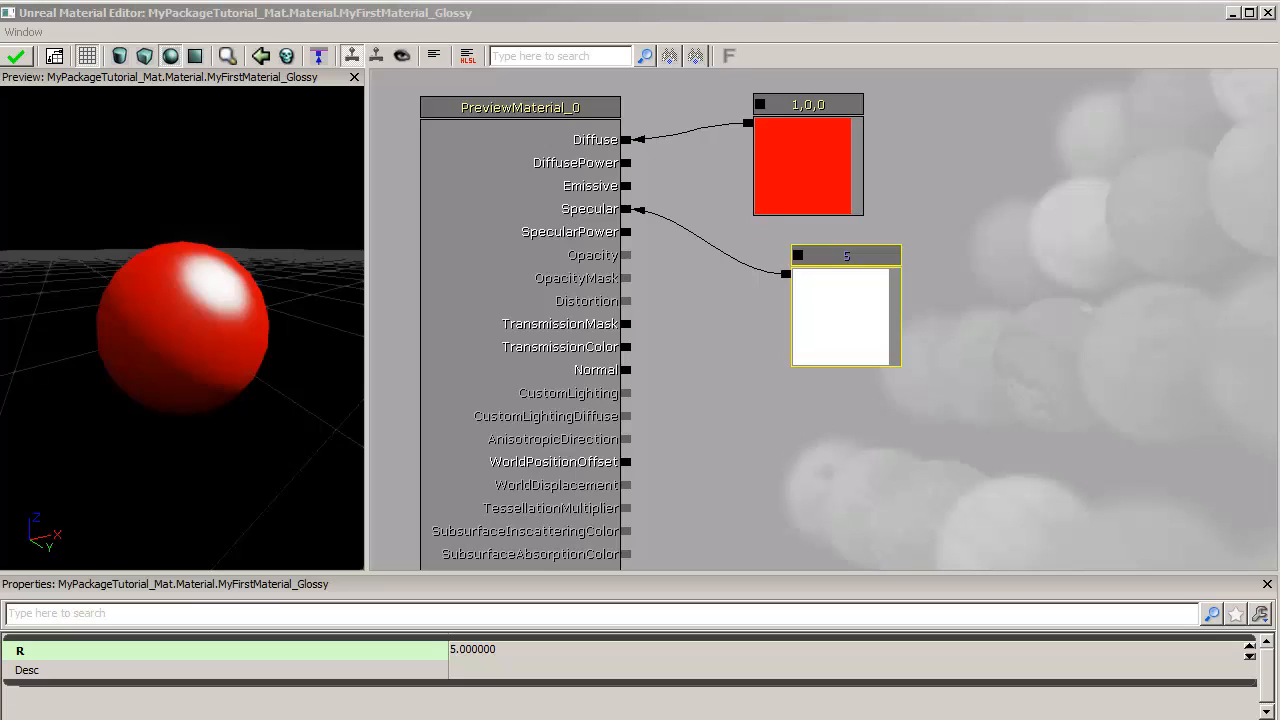
Move the Specular constant aside, duplicate it and connect the copy to the SpecularPower input.
left_click_drag(808, 511, 885, 509, "ctrl")
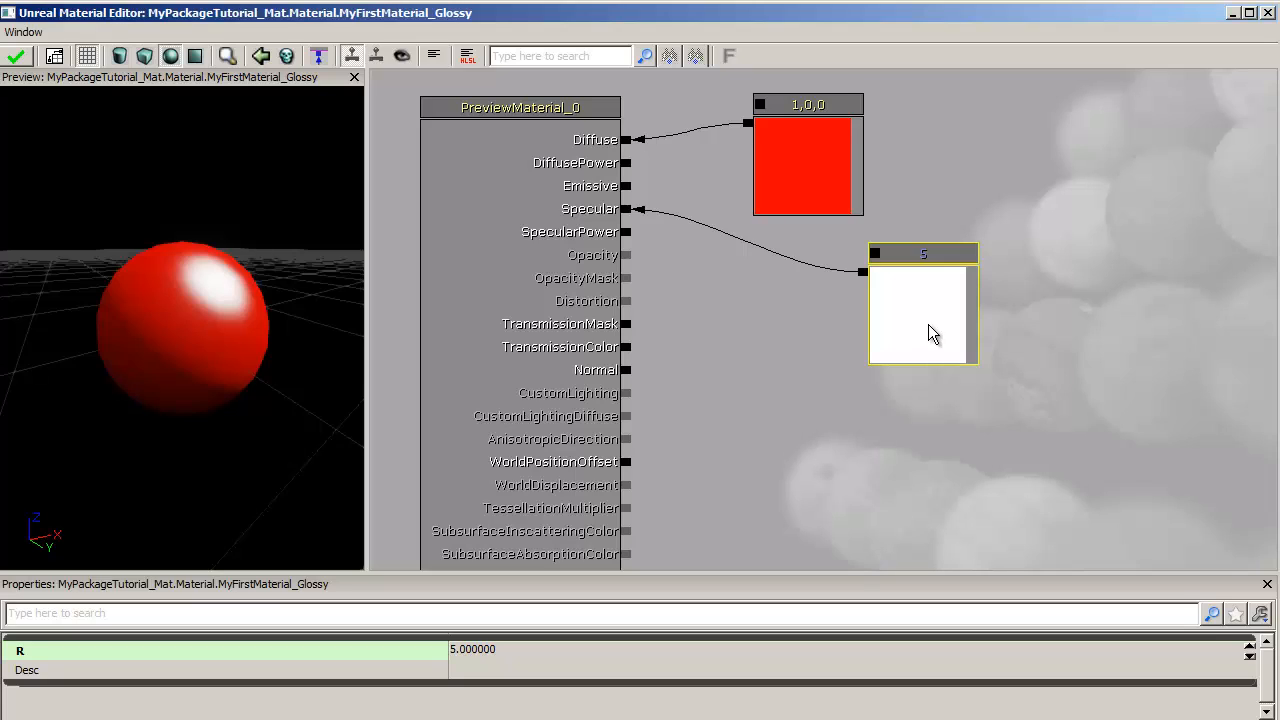
key("ctrl+w")
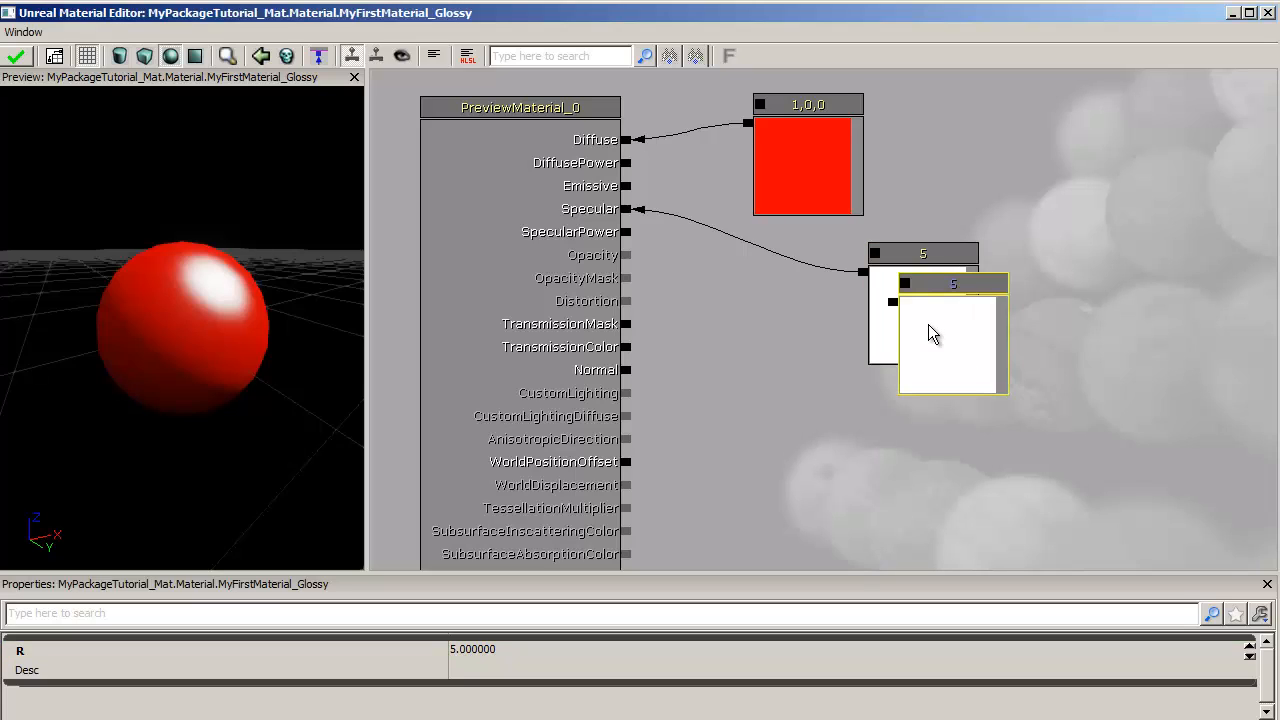
left_click_drag(928, 336, 627, 233)
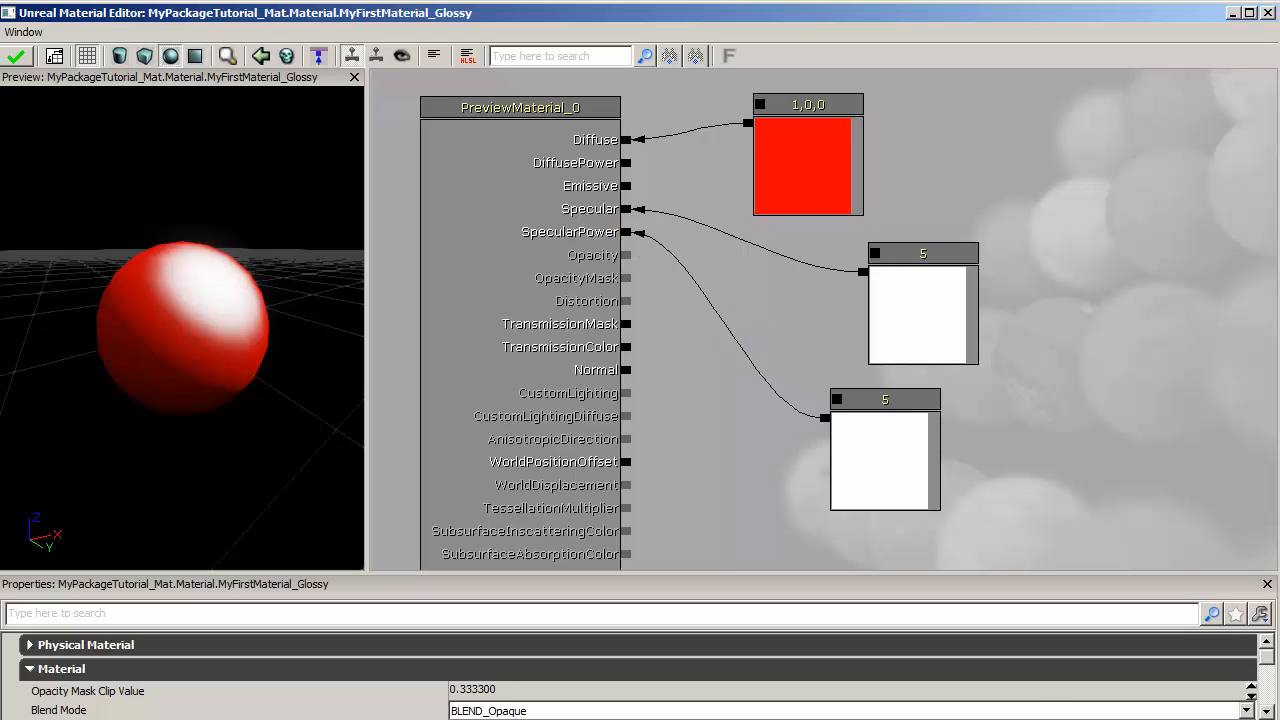
Set the R value of the SpecularPower constant to 200.
left_click(880, 452)
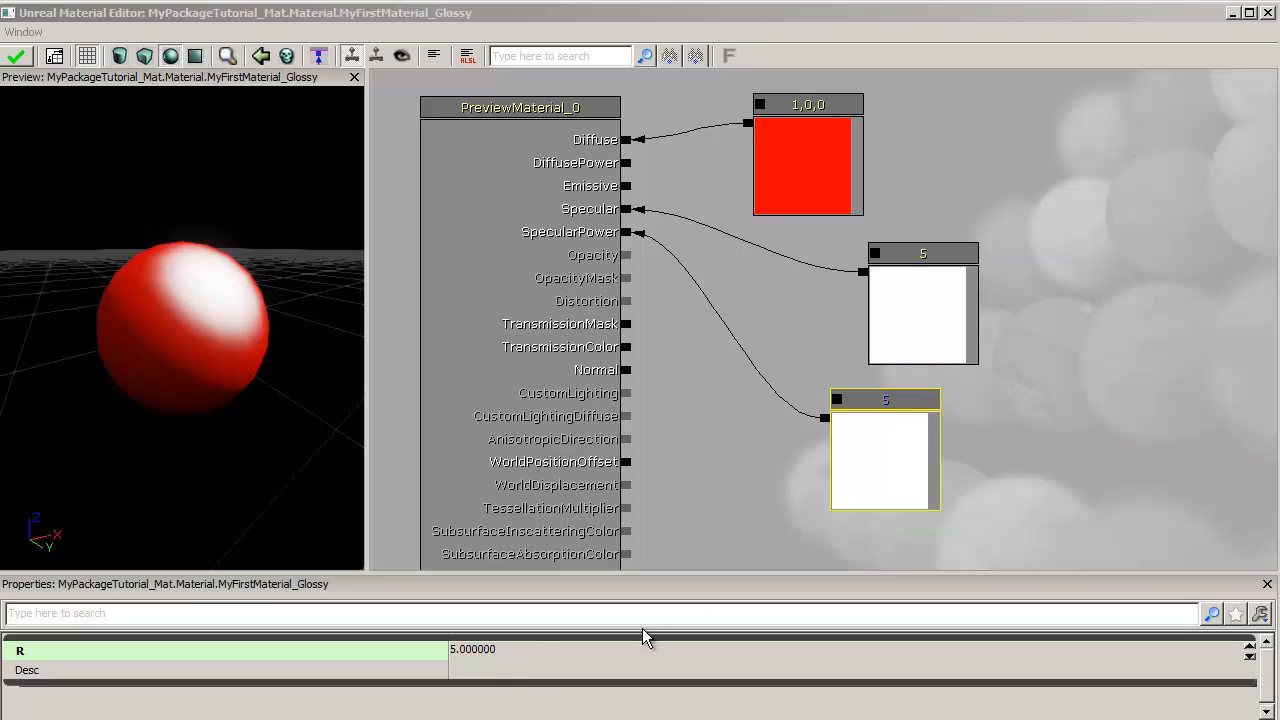
left_click(522, 656)
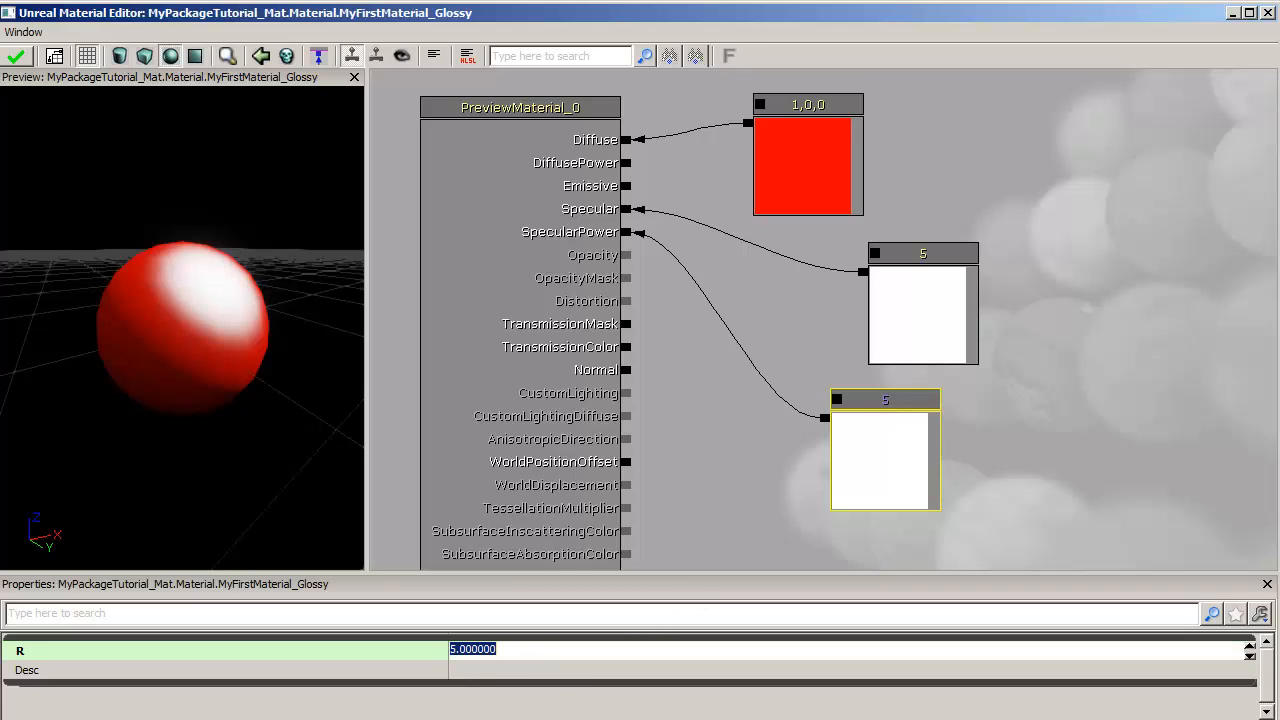
type("200")
key("Return")
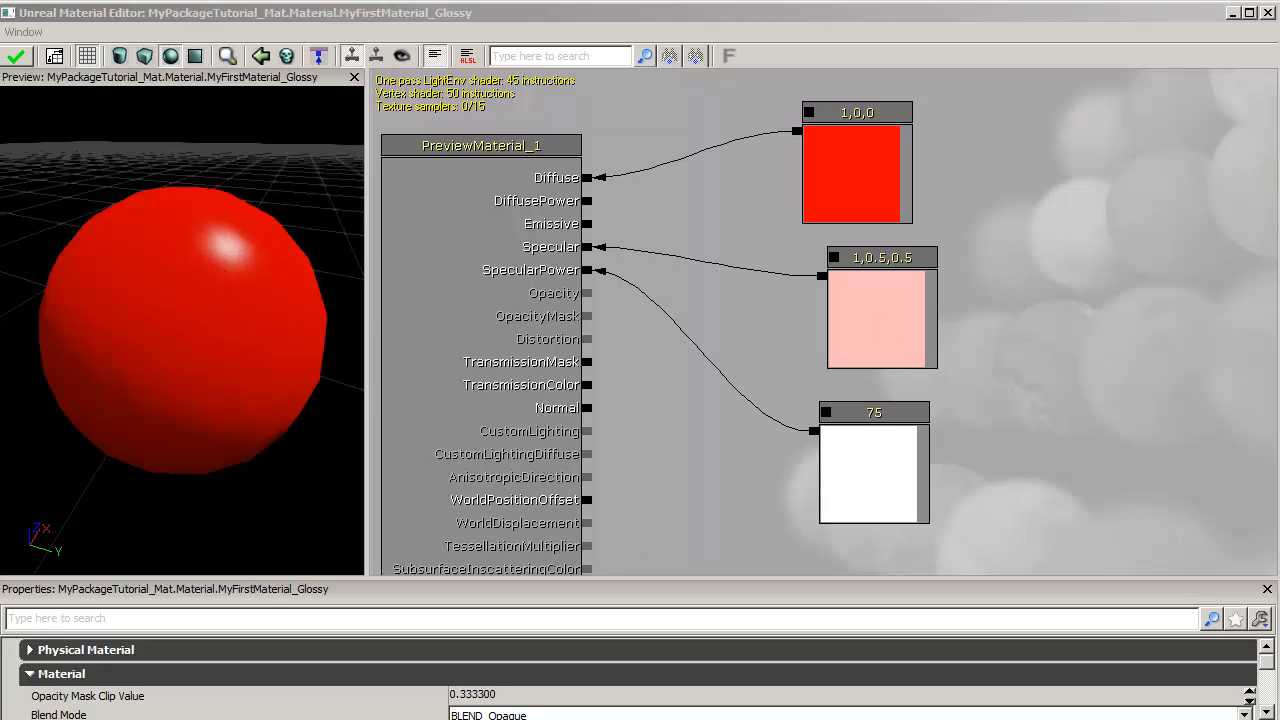
Select the CubeChanfrein static mesh in the Content Browser and use it as the material's preview mesh.
left_click(863, 285)
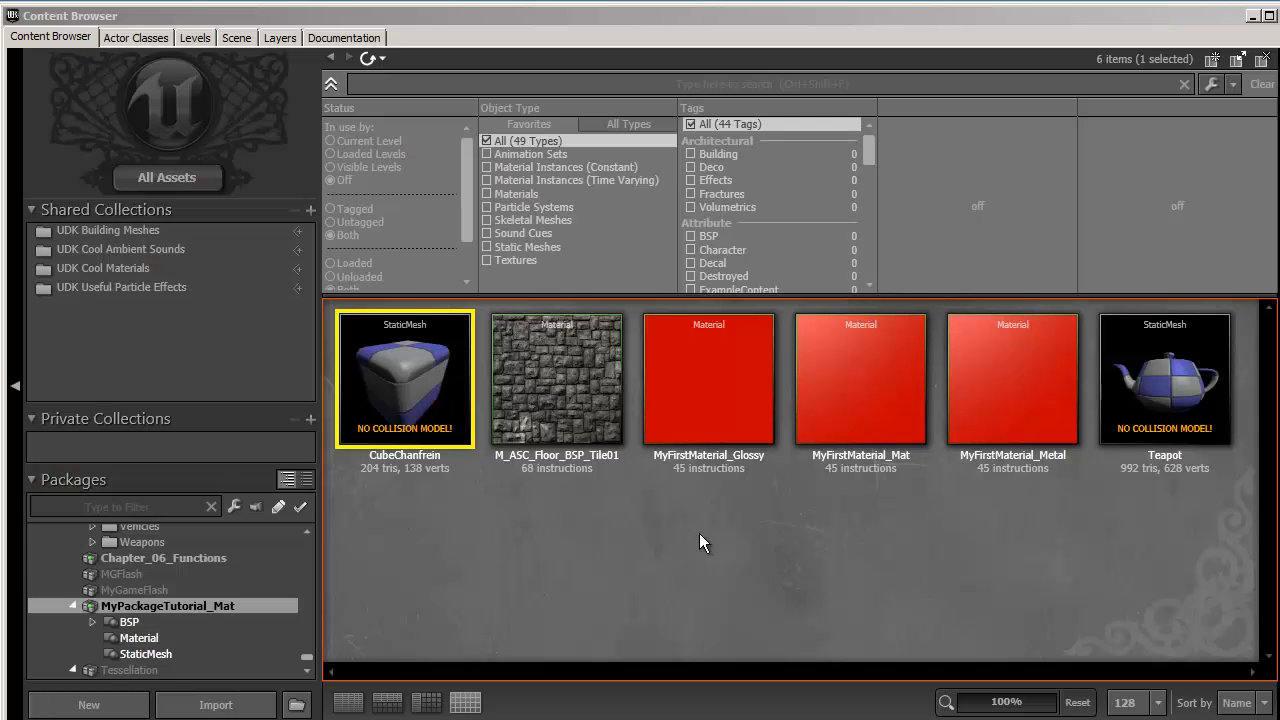
mouse_move(405, 362)
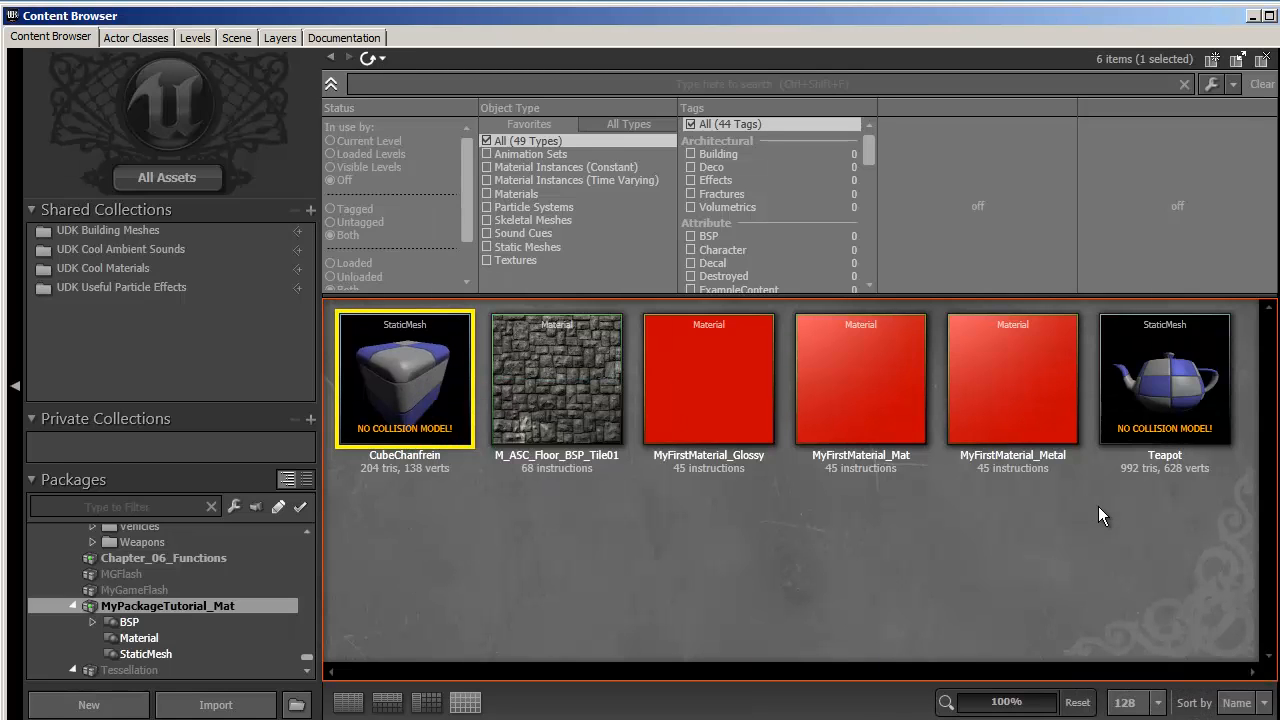
left_click(1184, 396)
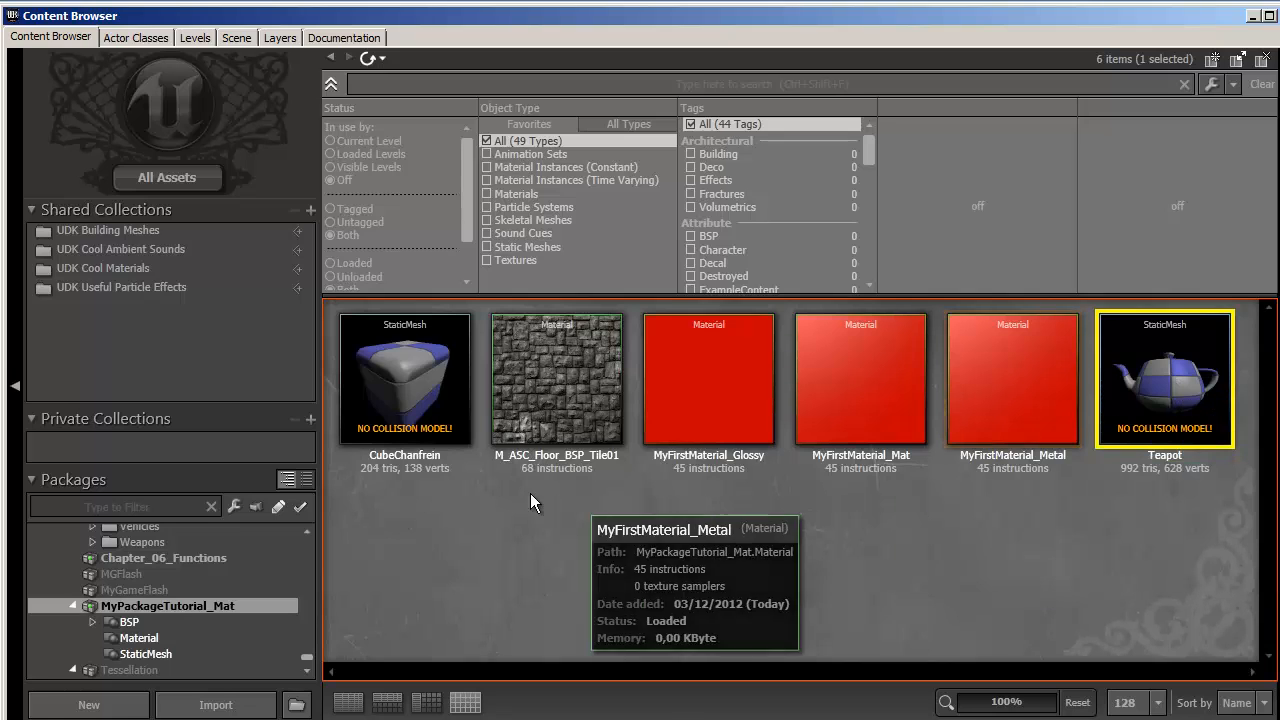
left_click(408, 365)
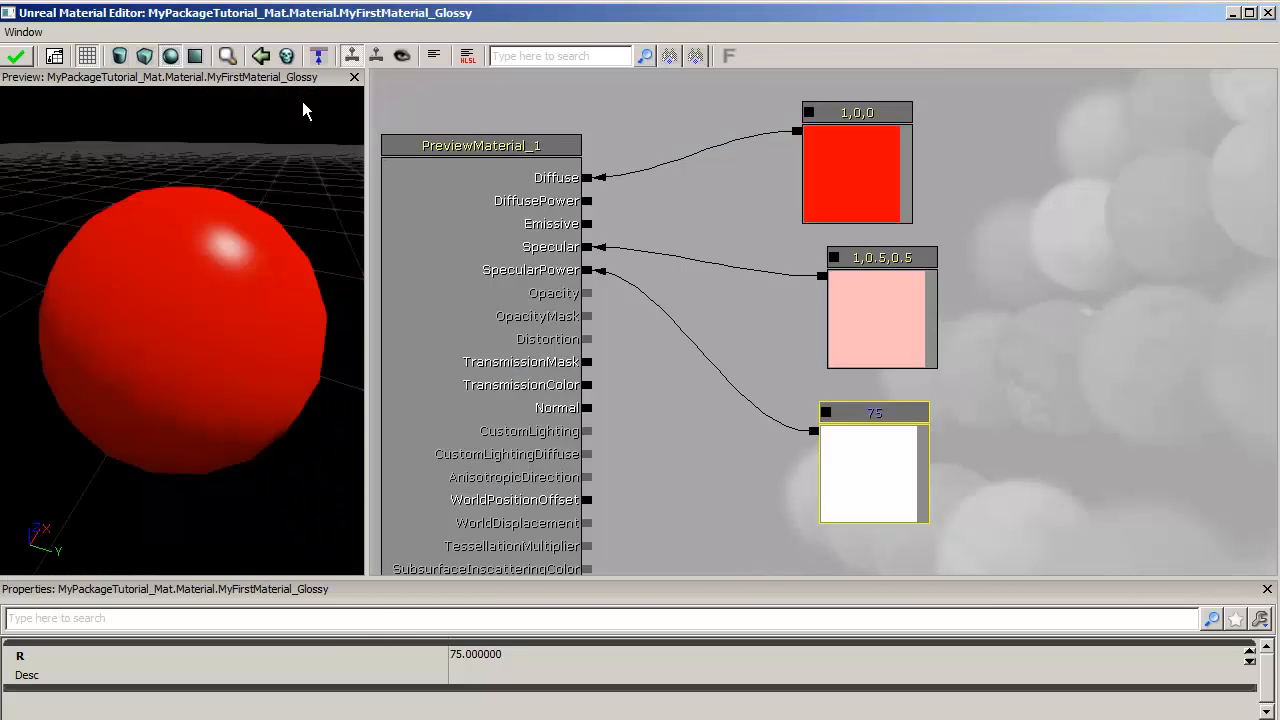
left_click(260, 55)
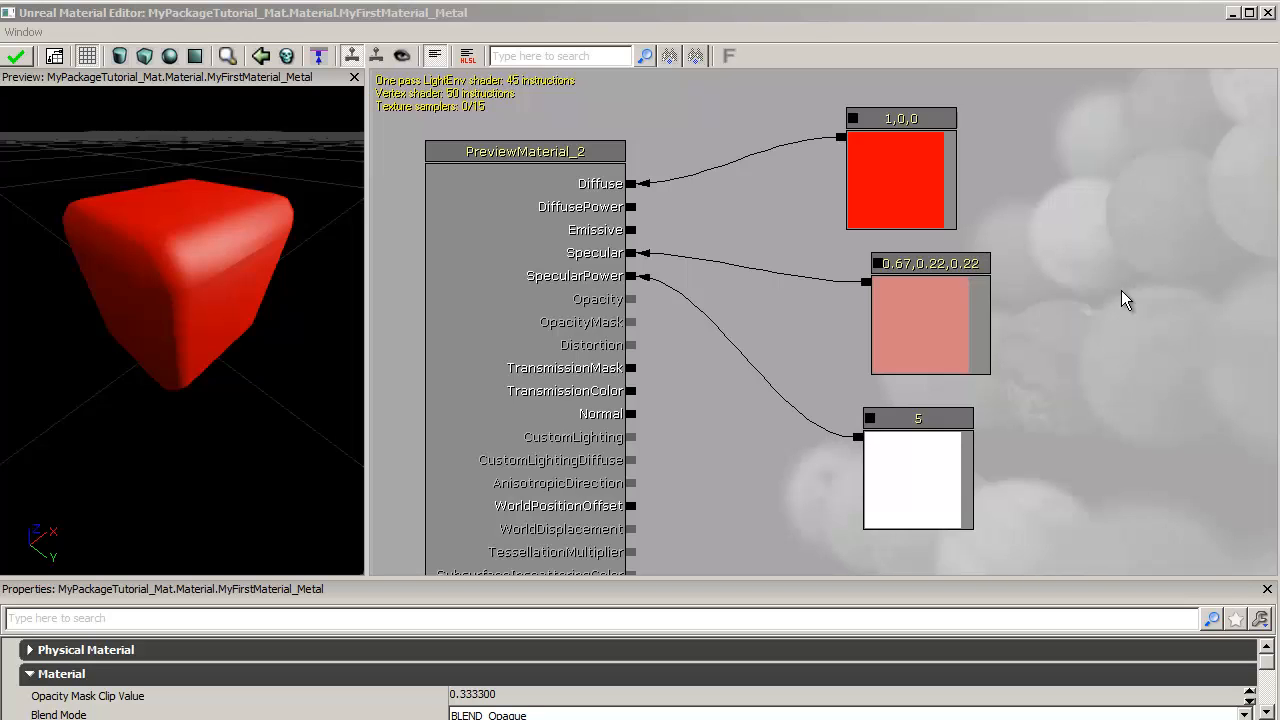
Examine the SpecularPower constant and the red Emissive colour node of MyFirstMaterial_Metal.
left_click(921, 473)
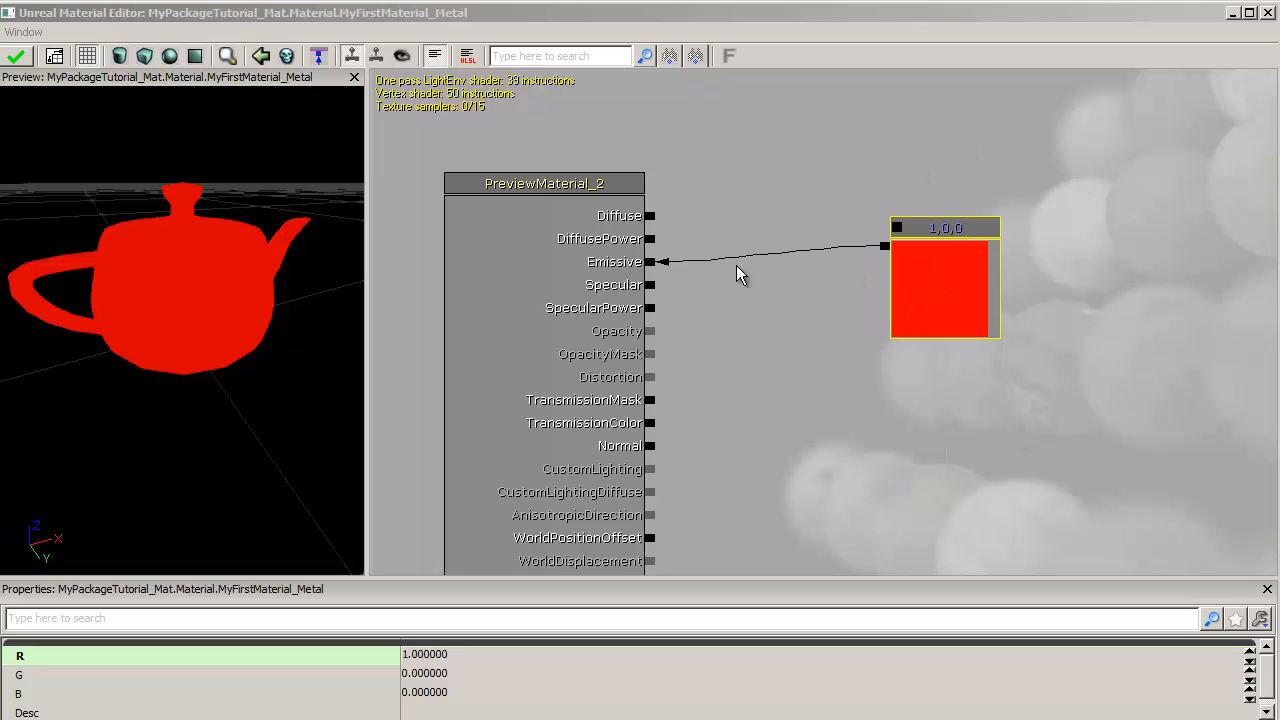
left_click(939, 269)
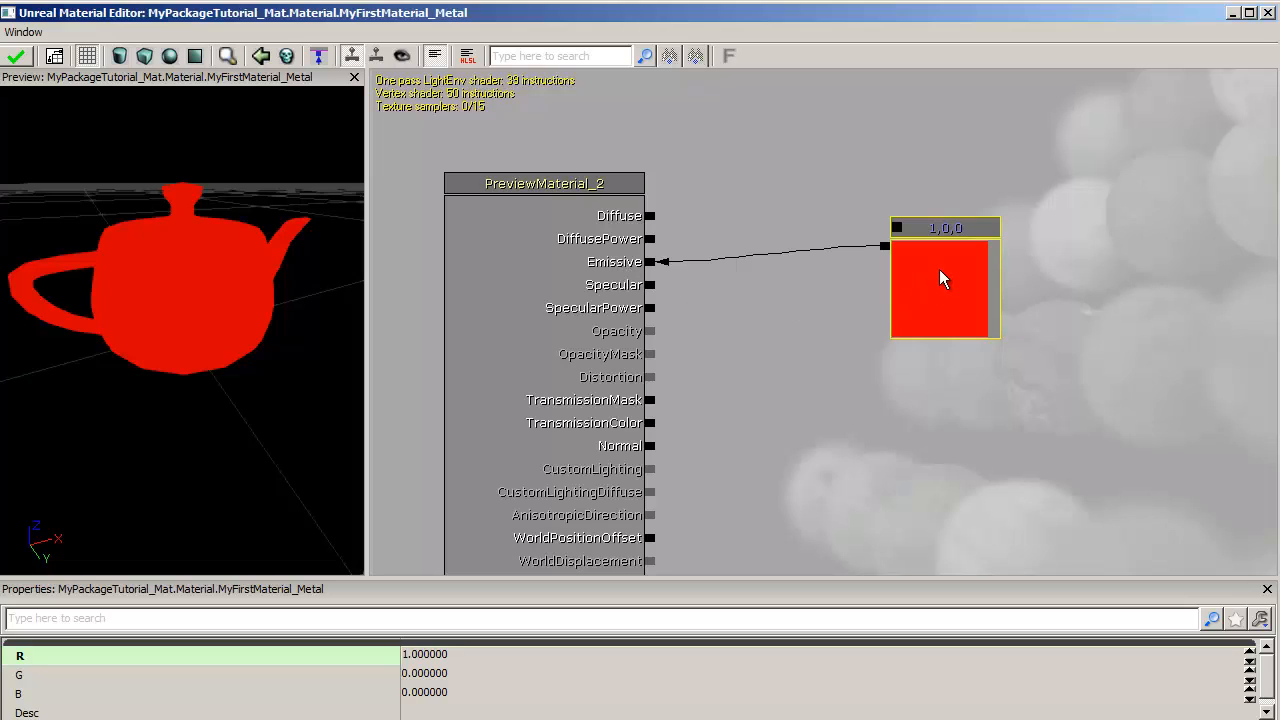
Set the R value of the red Emissive colour constant to 200.
left_click(469, 656)
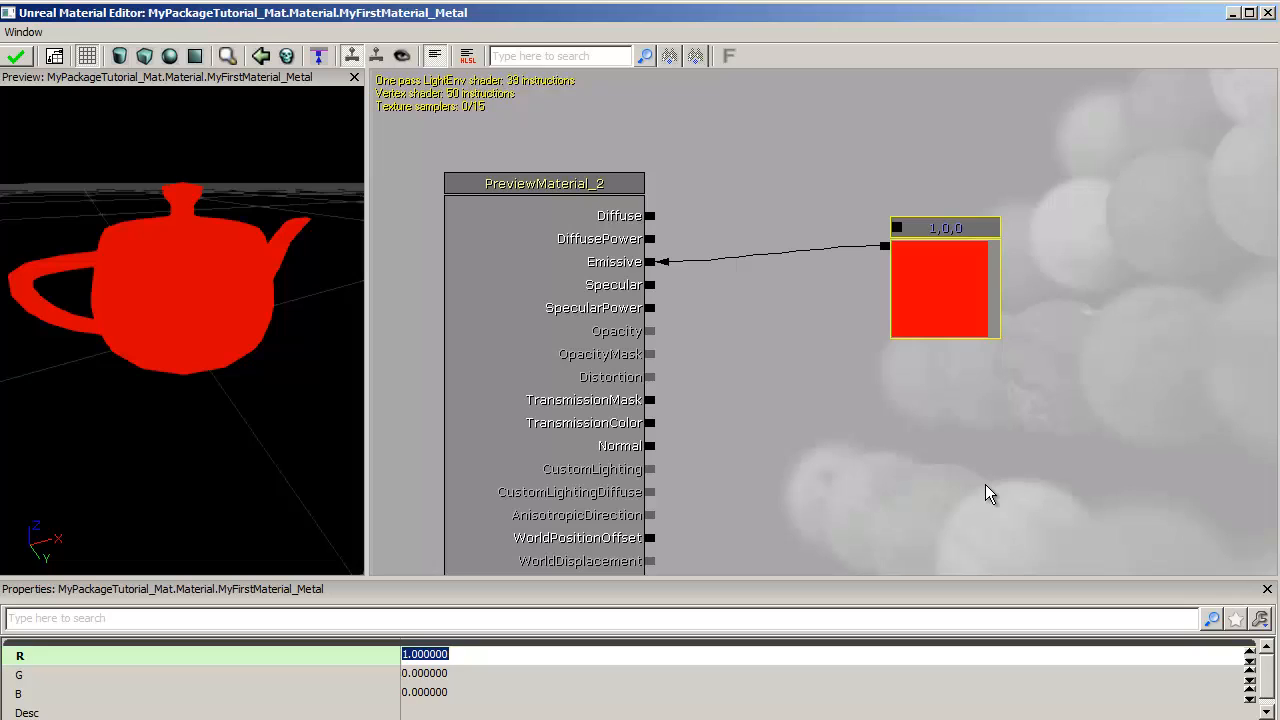
type("200")
key("Return")
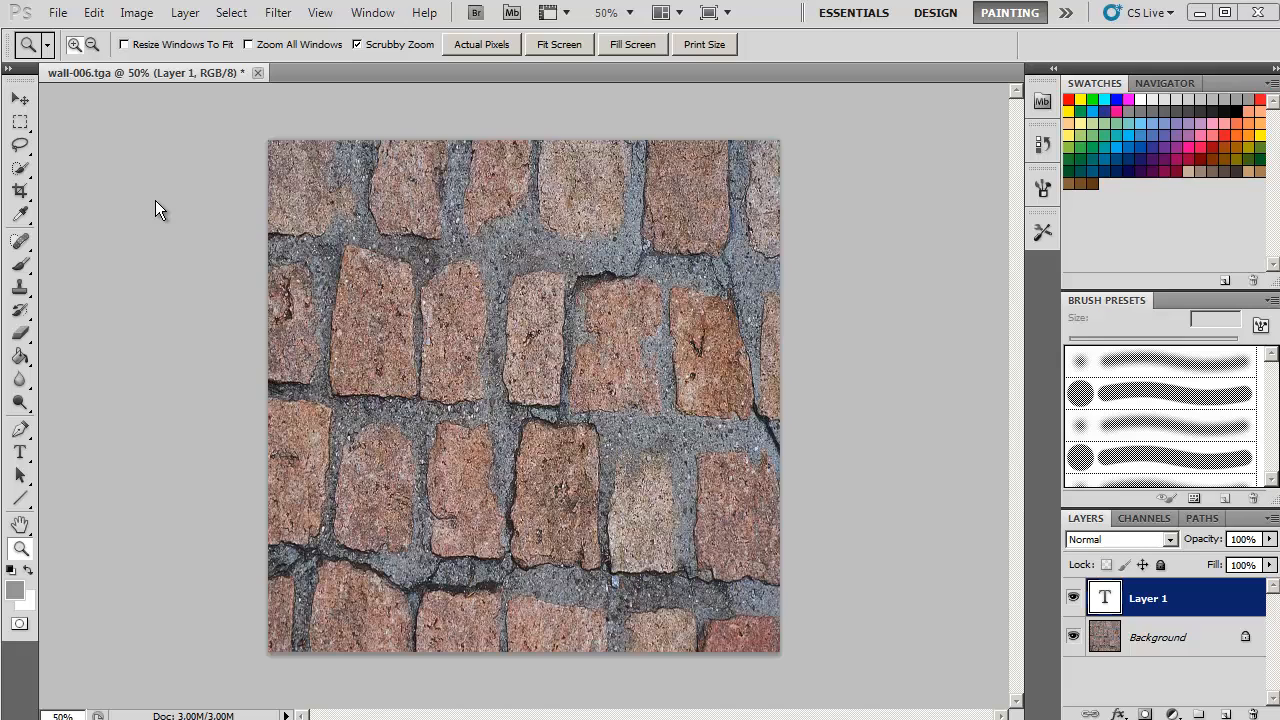
Switch to Photoshop and look up the NVIDIA Tools normal map filter.
left_click(282, 13)
mouse_move(293, 412)
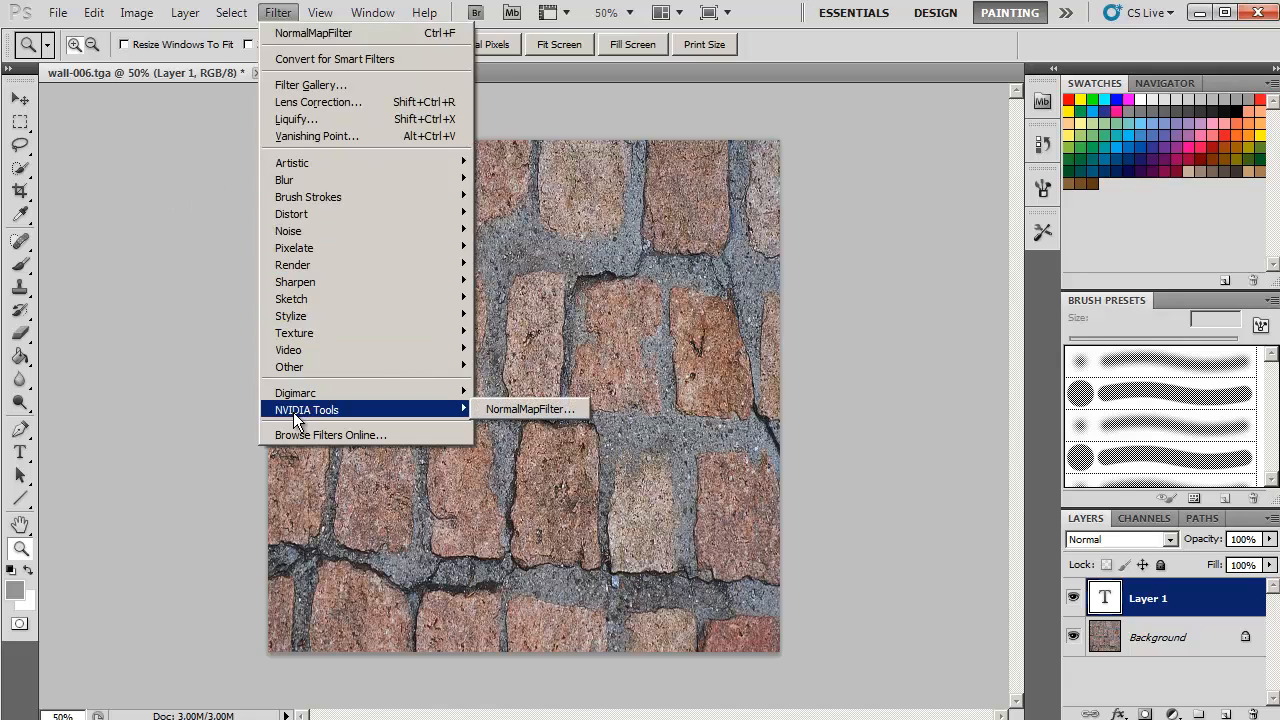
left_click(130, 264)
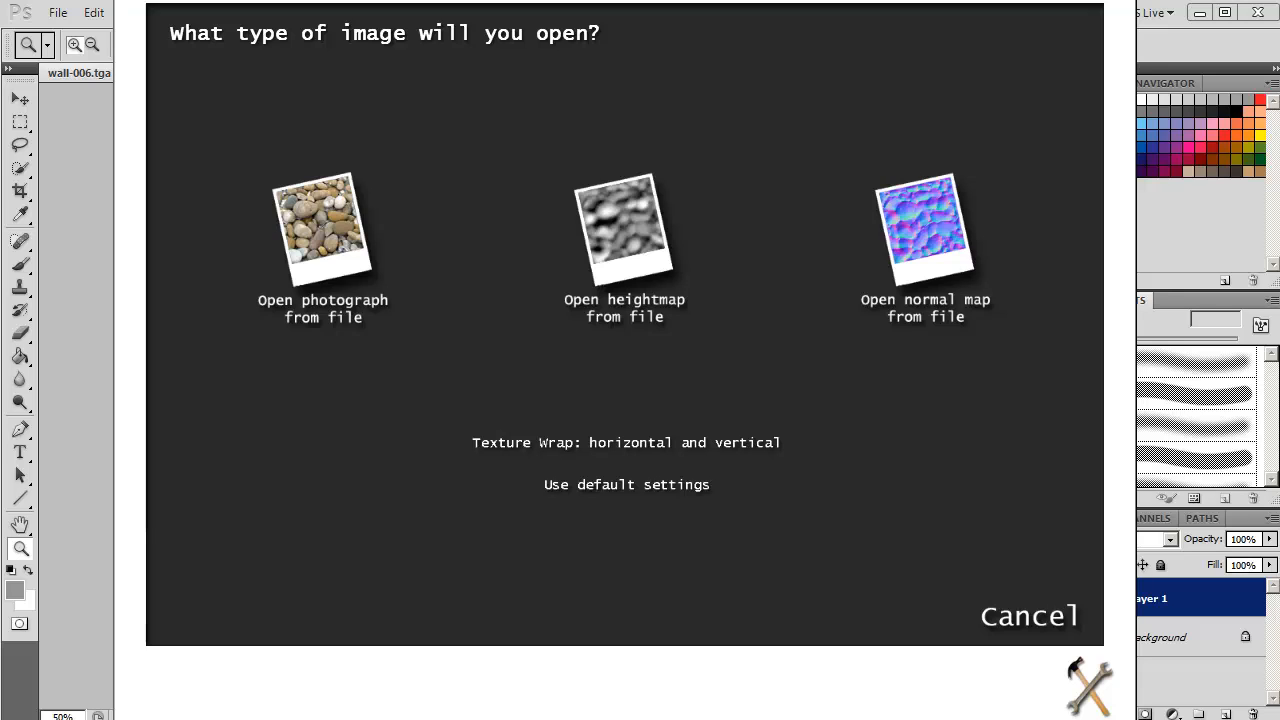
Open the wall-006 photograph in CrazyBump and choose the shape in which the bricks stand out from the joints.
left_click(332, 229)
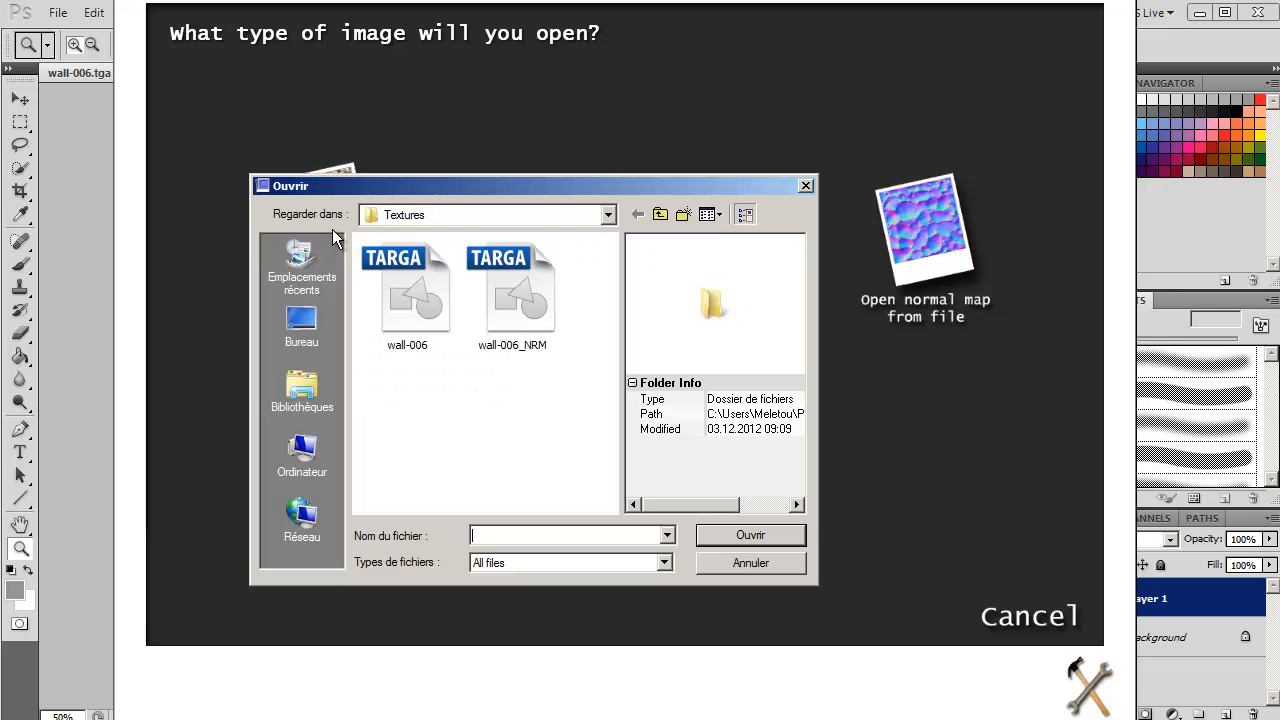
left_click(409, 312)
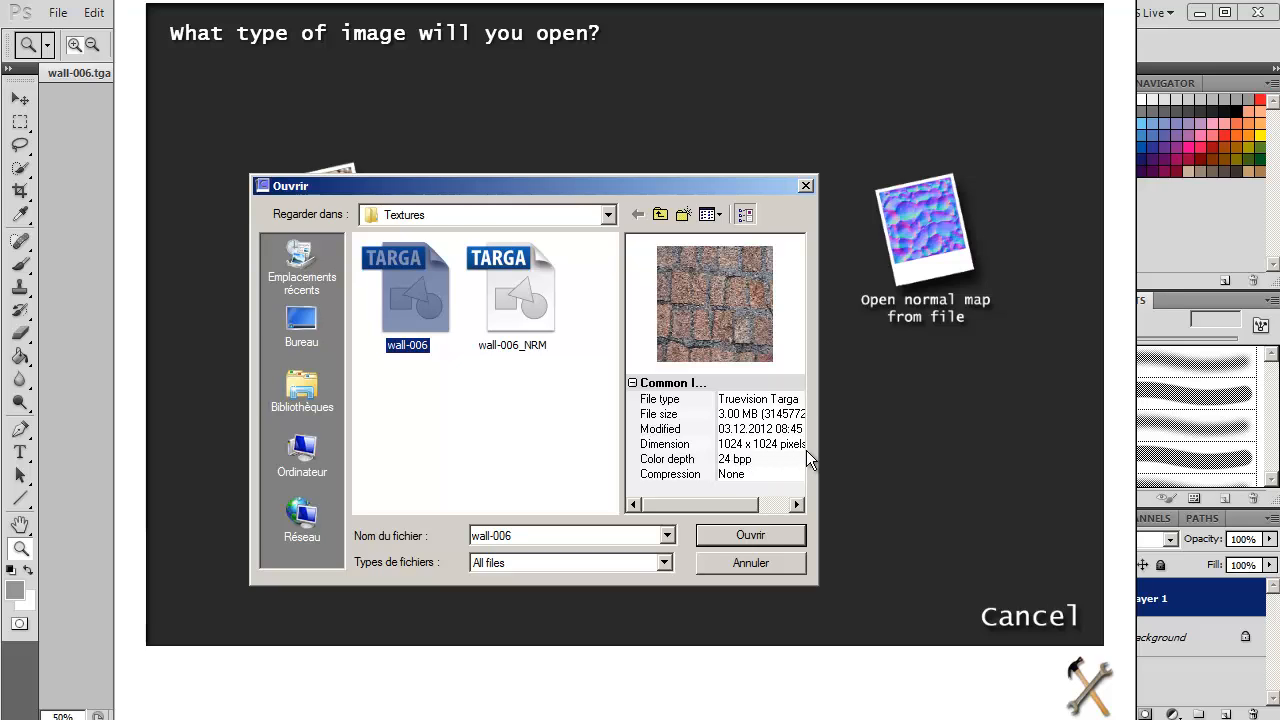
left_click(772, 536)
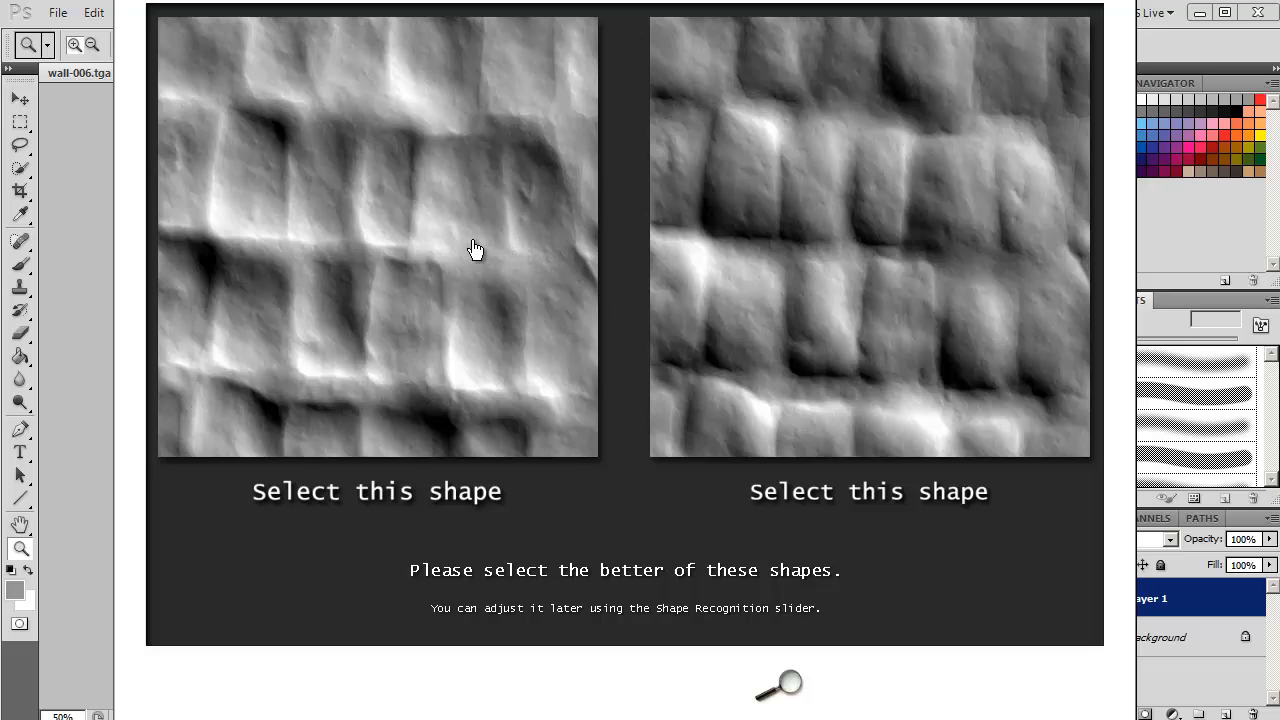
left_click(761, 202)
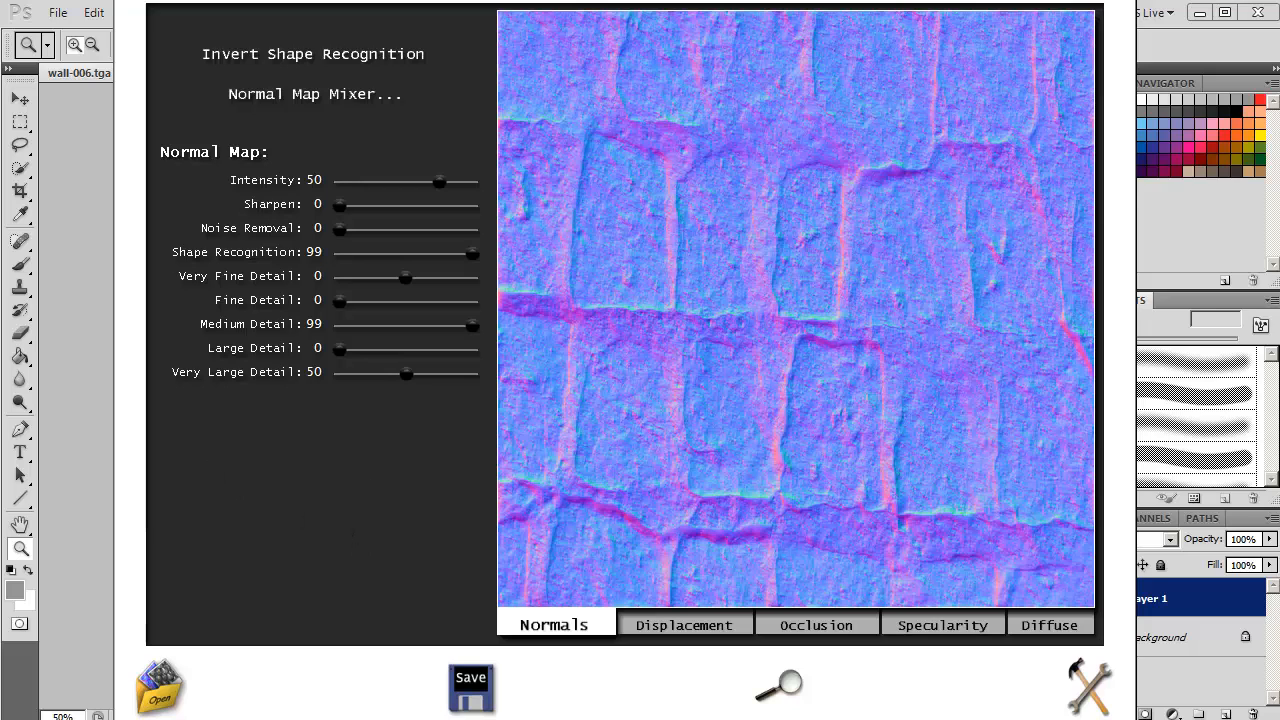
Reposition the 3D preview window to examine the wall's normal map on the ball.
left_click_drag(394, 166, 386, 217)
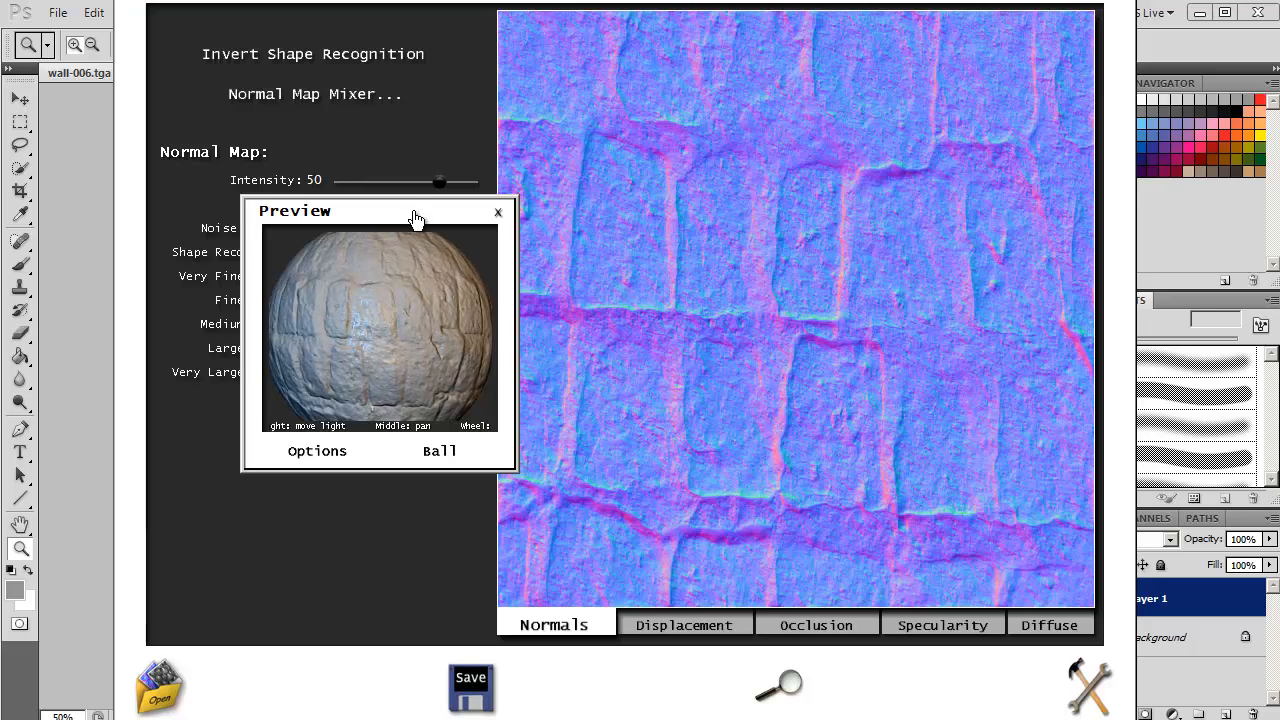
left_click_drag(416, 219, 366, 425)
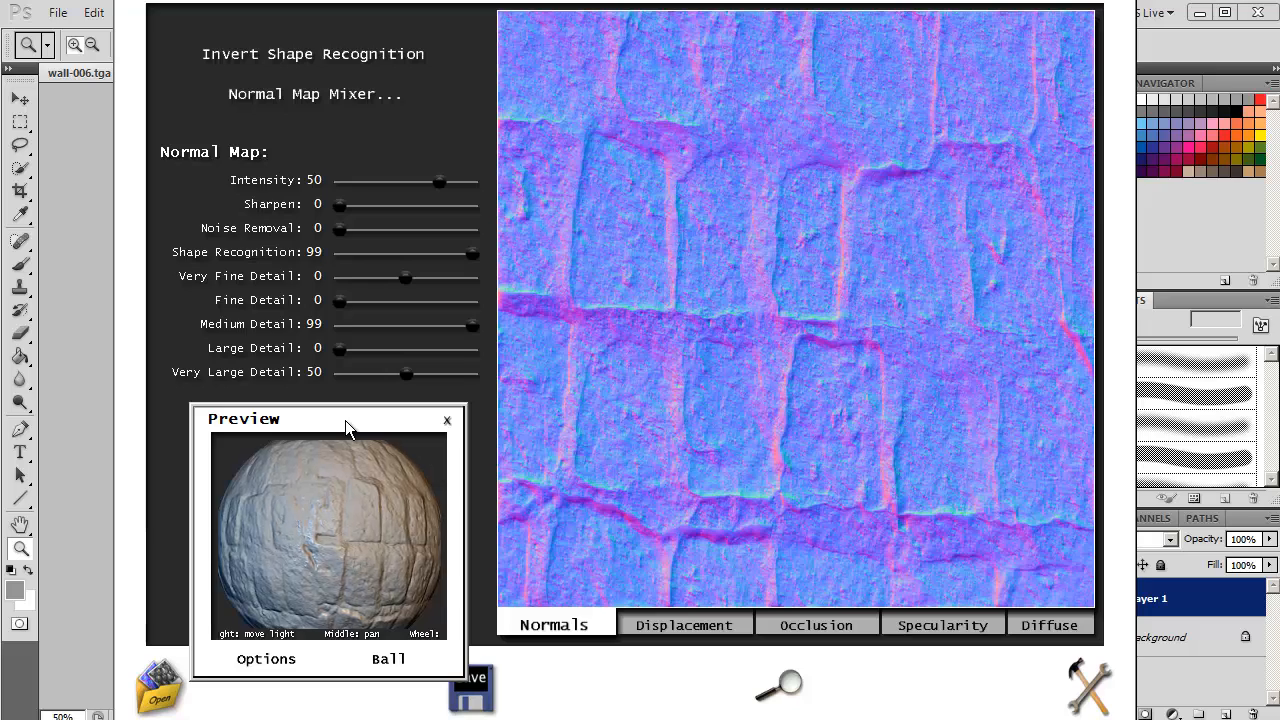
left_click_drag(345, 420, 346, 156)
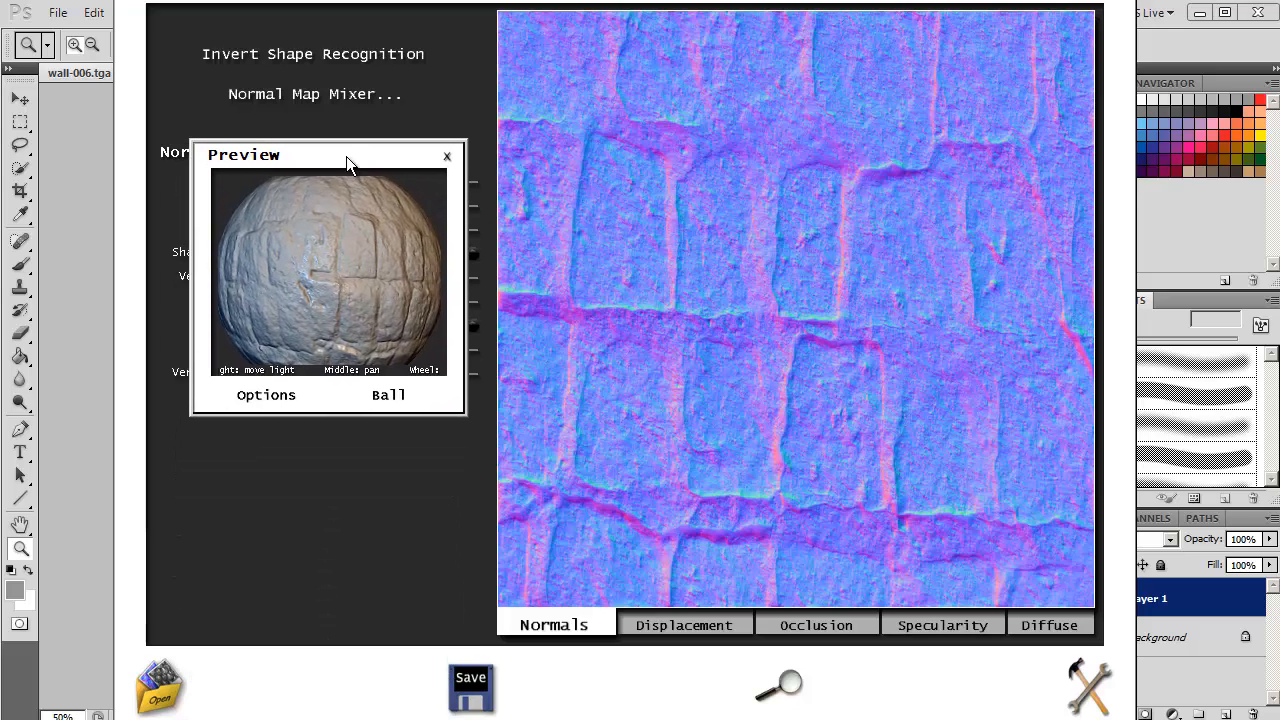
Save the normals as the Targa file wall-006_NRM in the Textures folder, replacing the existing file.
left_click(460, 680)
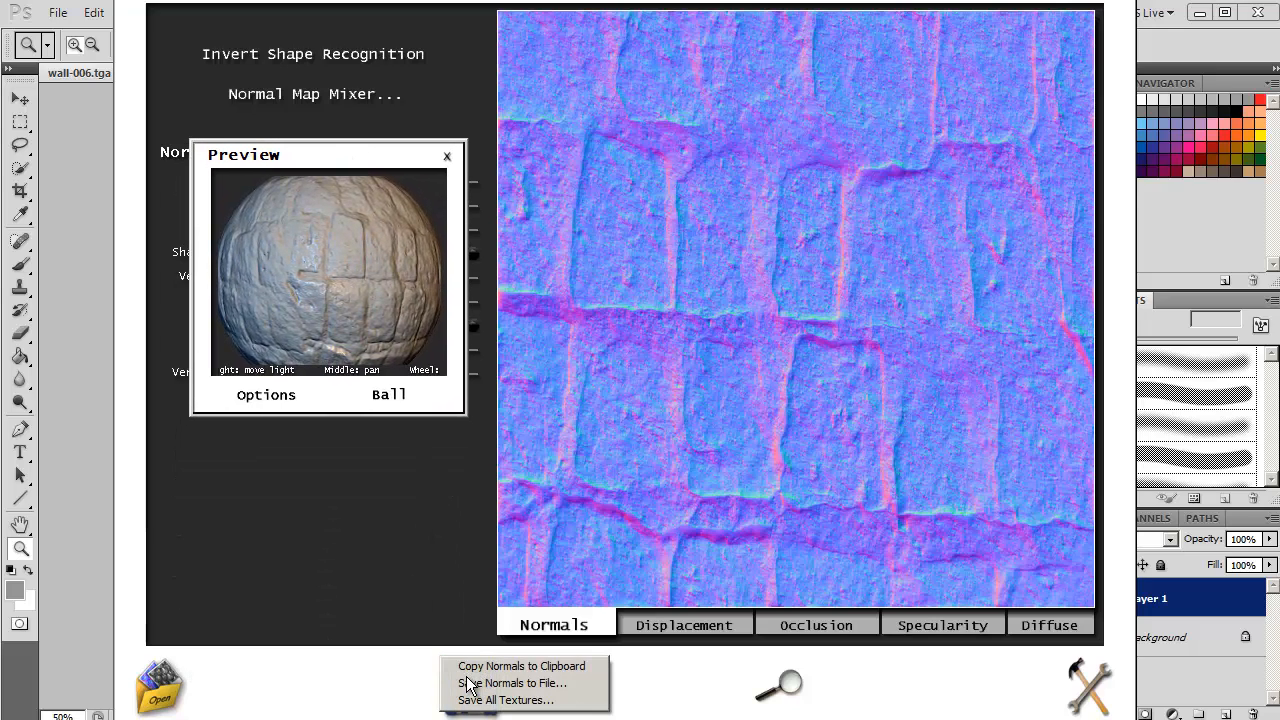
left_click(538, 684)
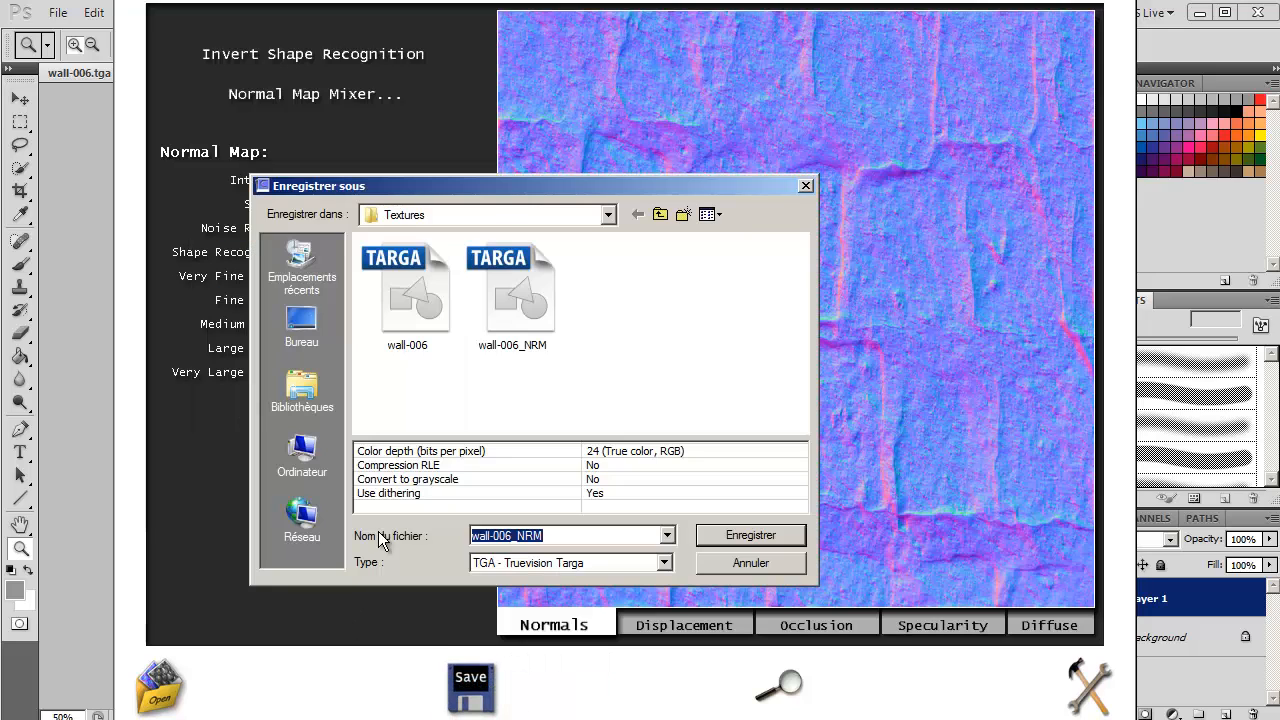
left_click(512, 306)
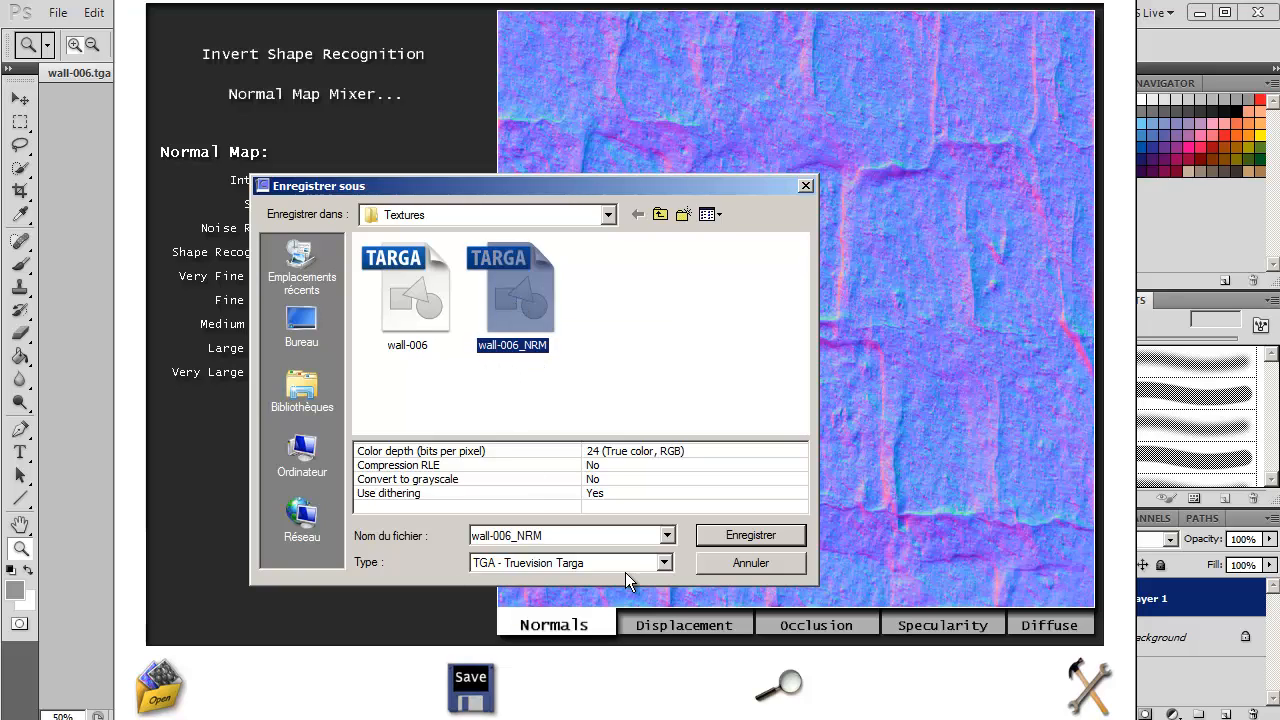
left_click(745, 534)
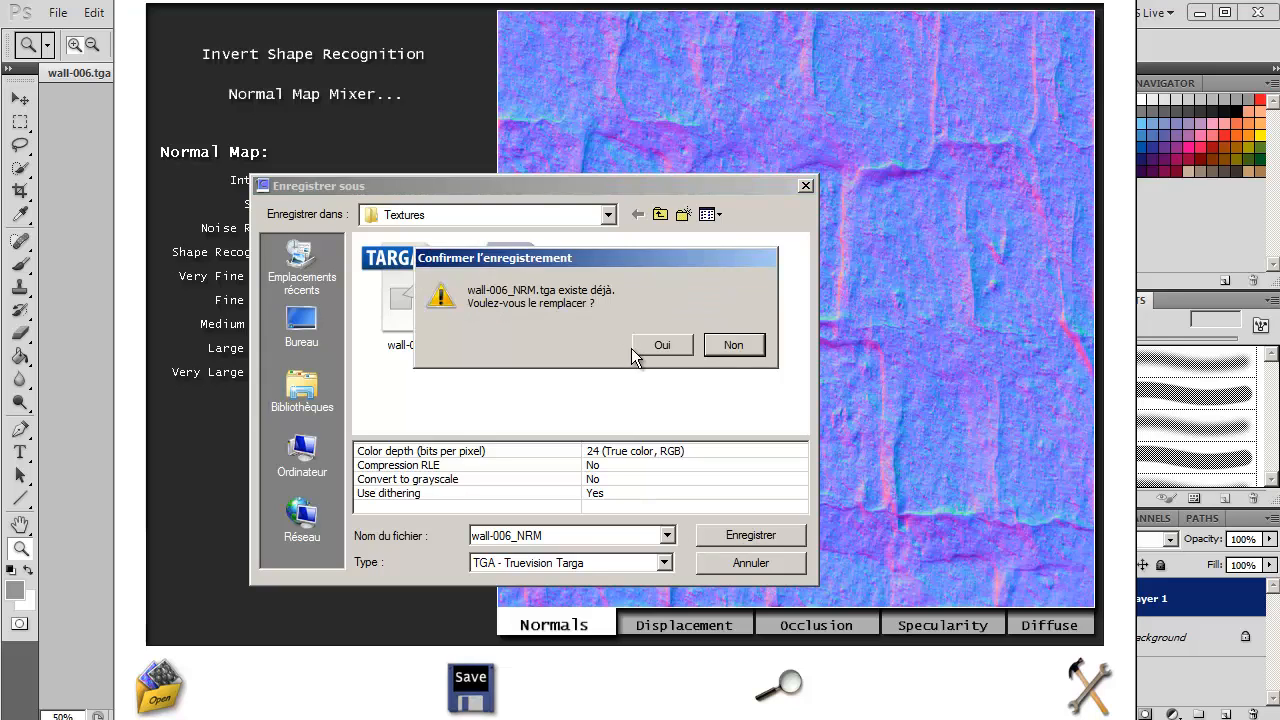
left_click(660, 345)
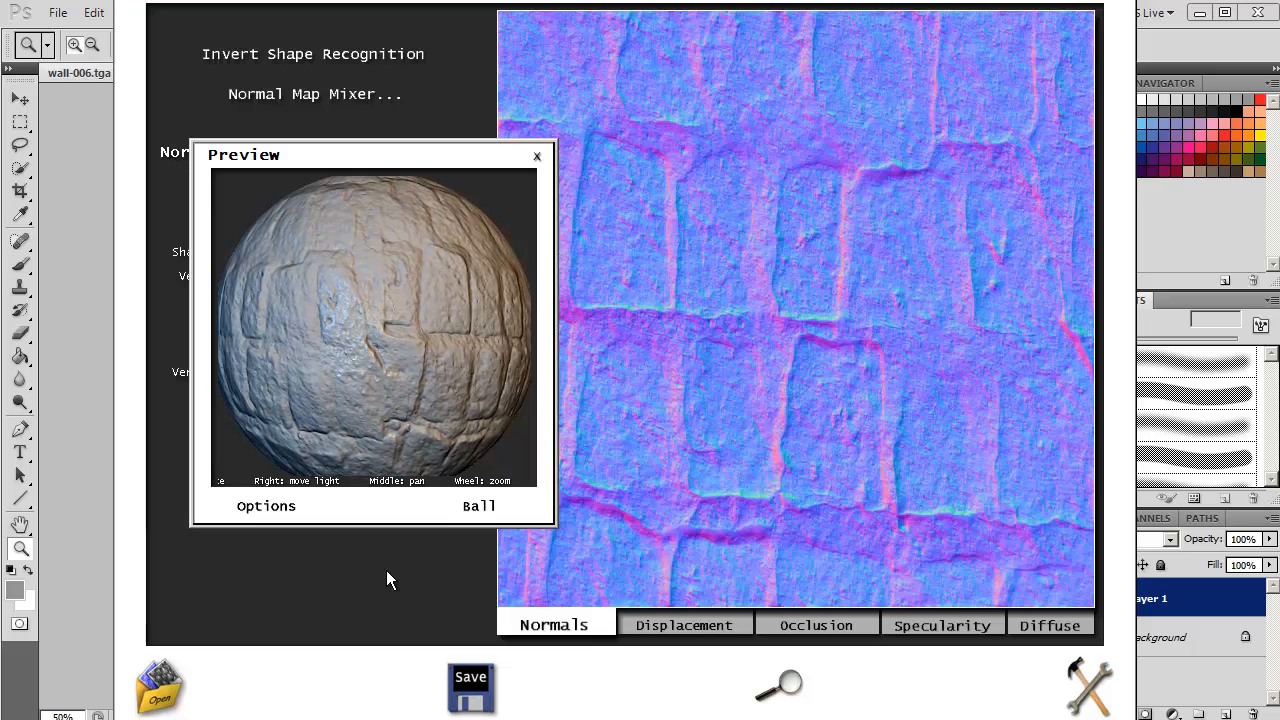
Change the 3D preview shape from Ball to Box.
left_click(468, 508)
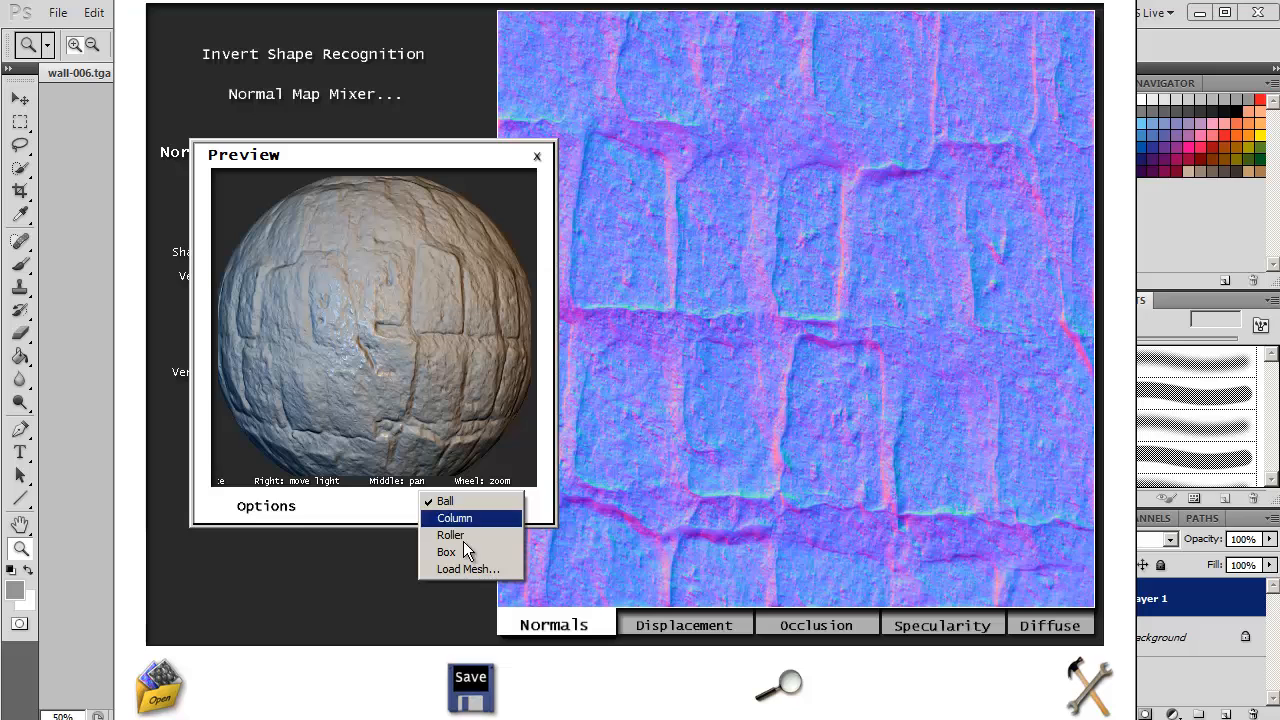
left_click(456, 553)
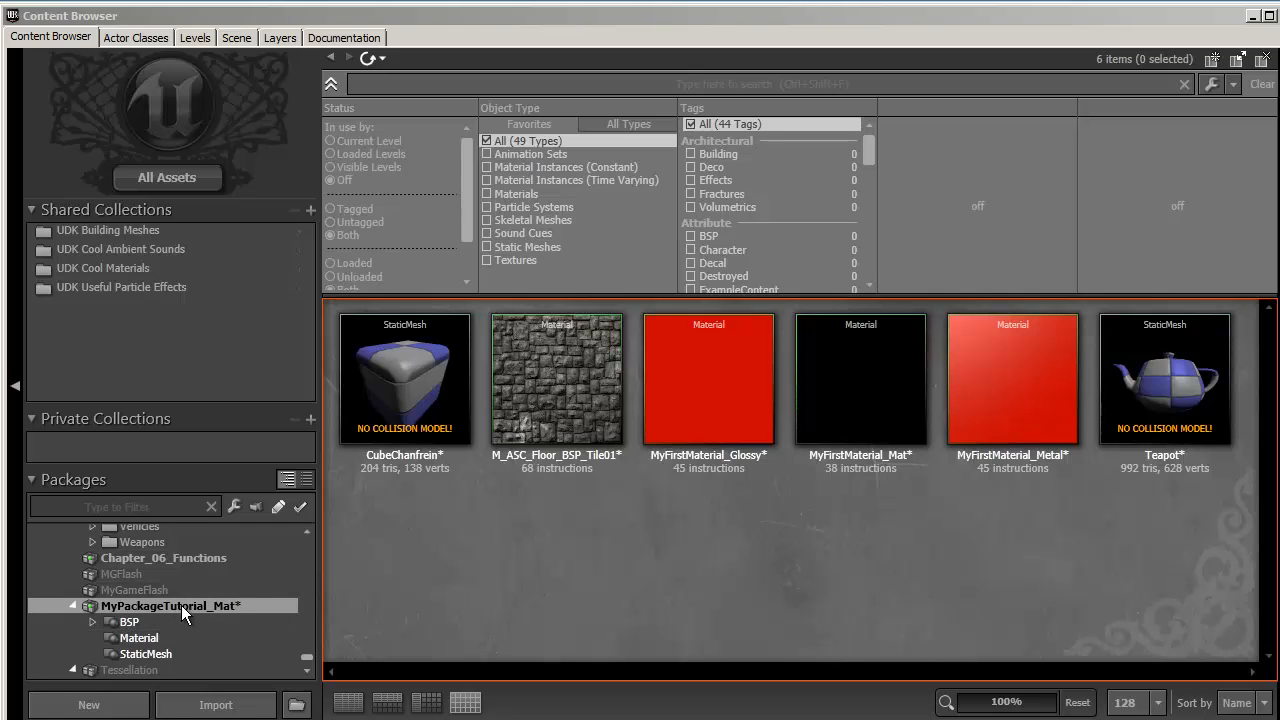
Import the wall-006 texture into the MyPackageTutorial_Mat package in UDK with the grouping Textures.
left_click(232, 708)
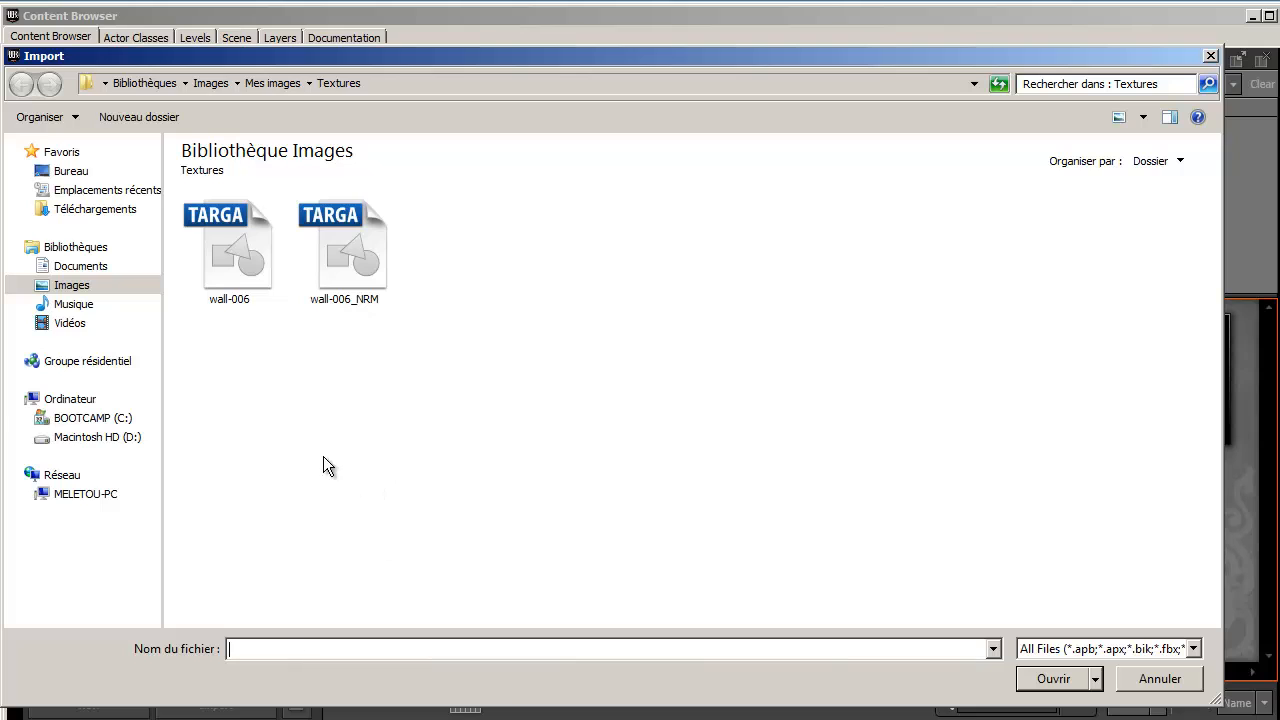
left_click(240, 265)
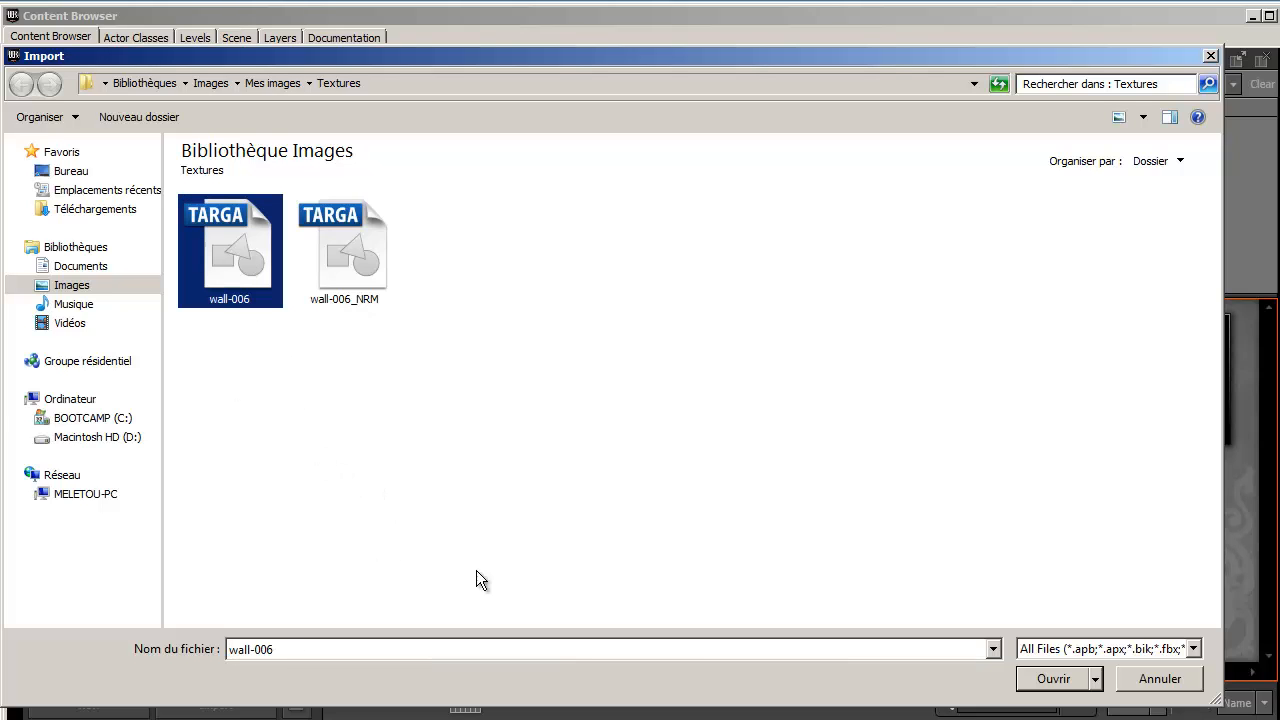
left_click(1053, 679)
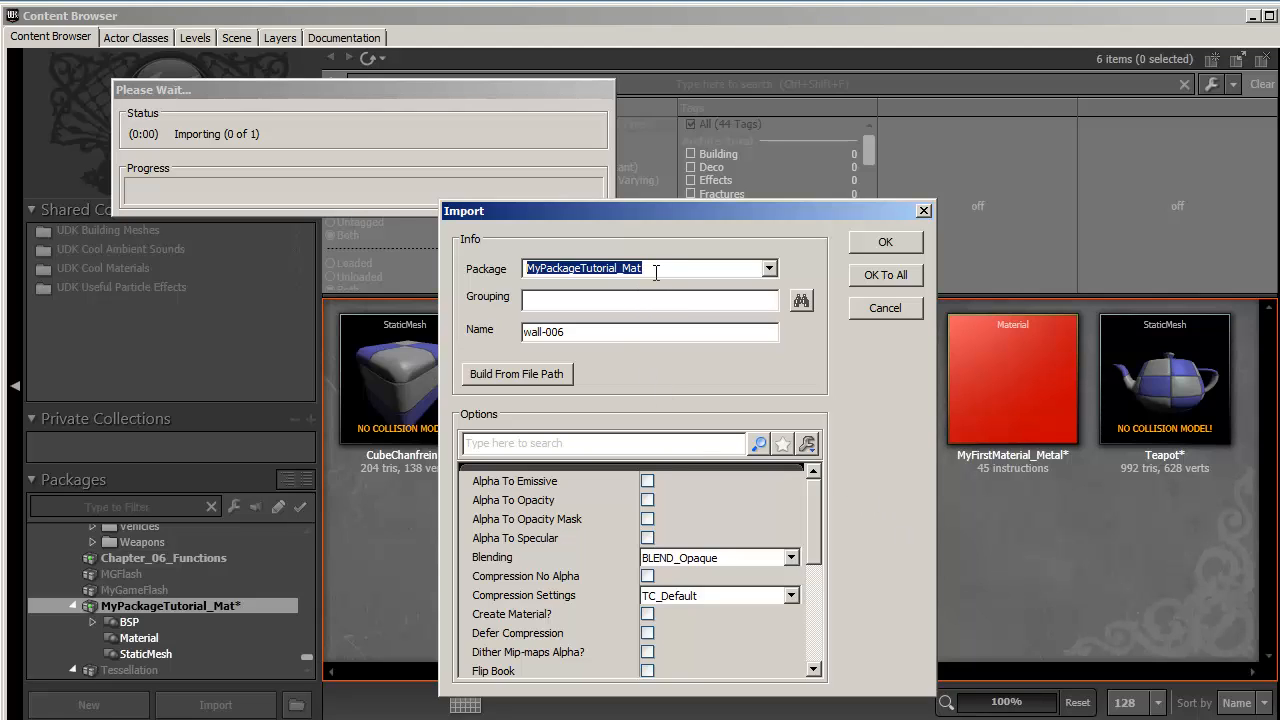
left_click(539, 299)
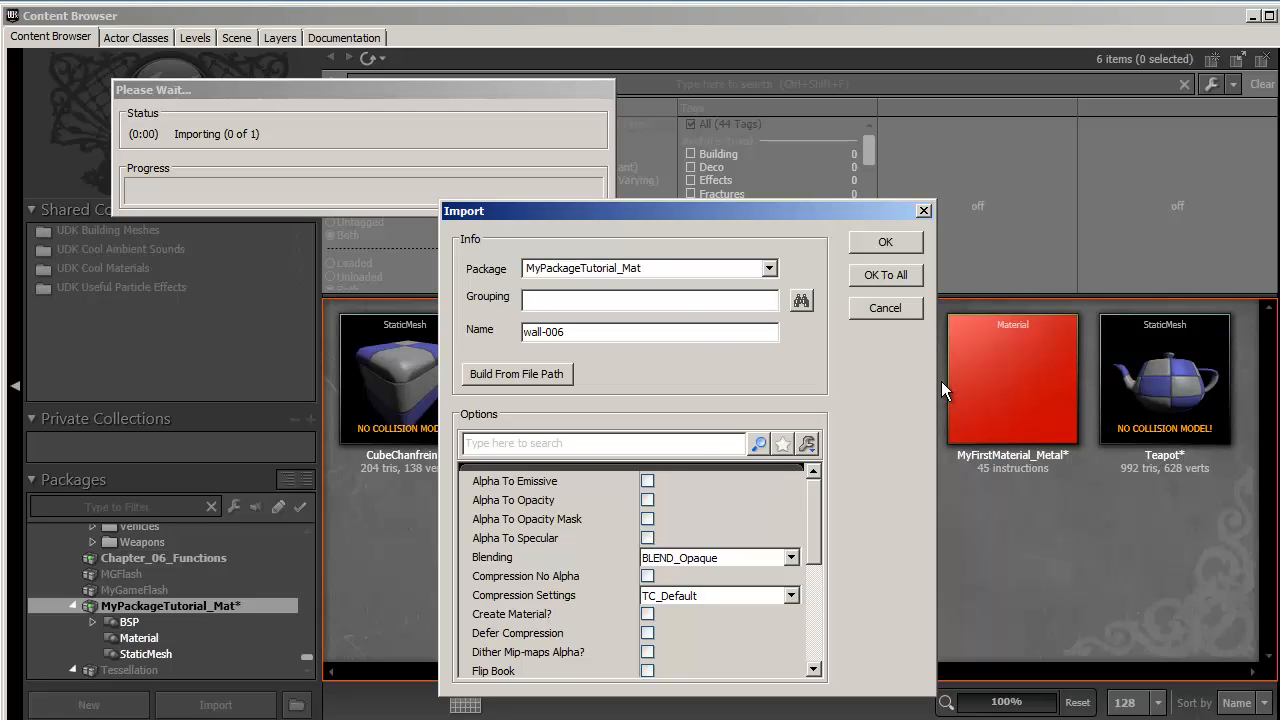
type("Textures")
left_click_drag(814, 514, 814, 487)
left_click(879, 232)
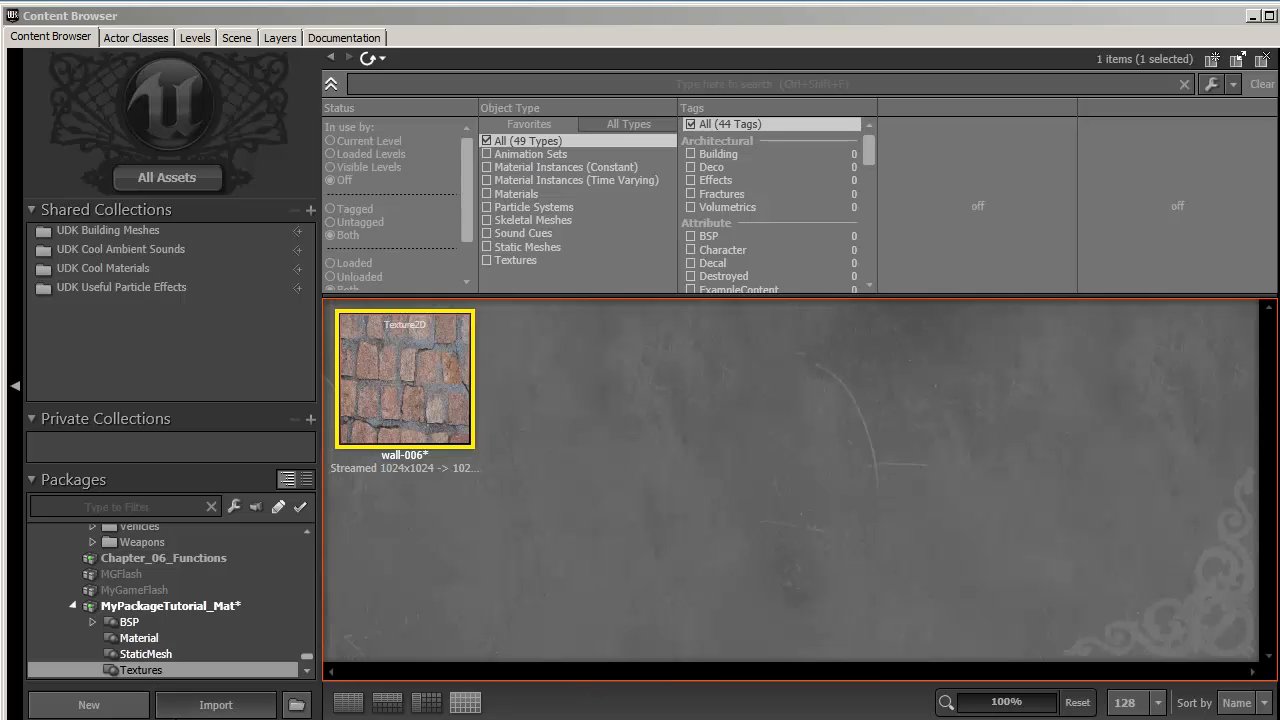
Import wall-006_NRM into the Textures group of MyPackageTutorial_Mat with Compression Settings set to TC_Normalmap.
left_click(215, 704)
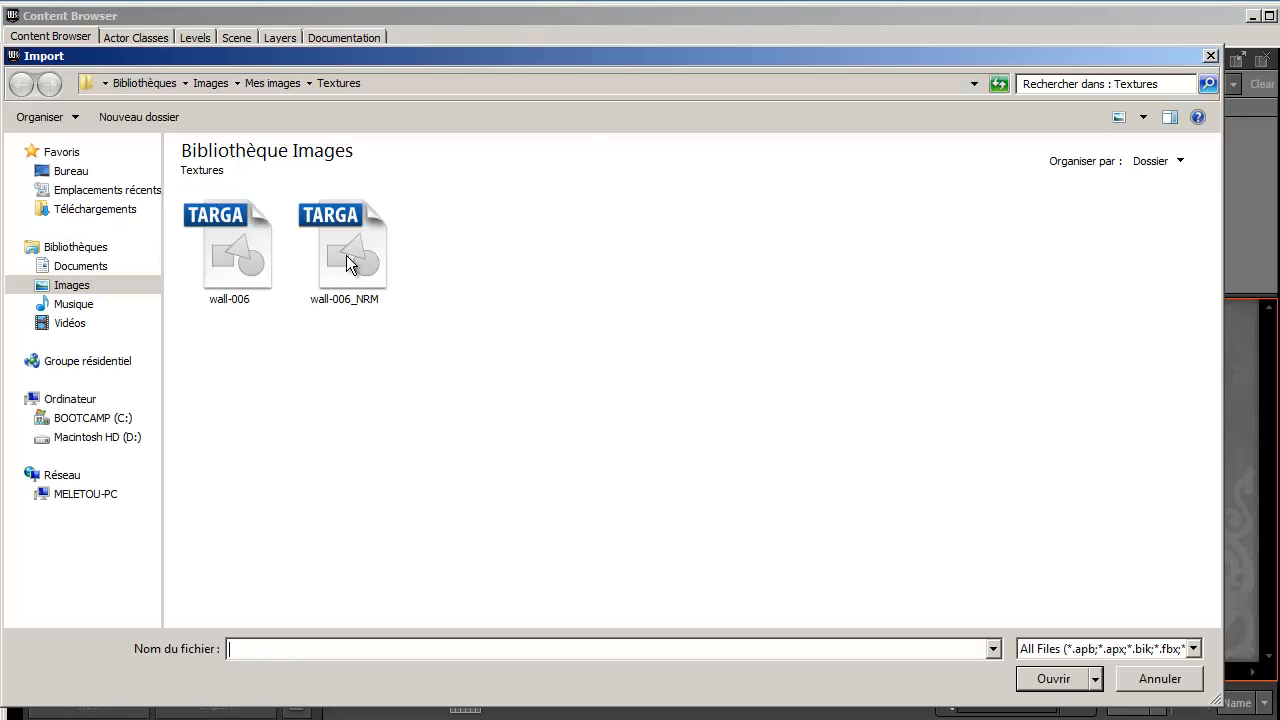
left_click(346, 262)
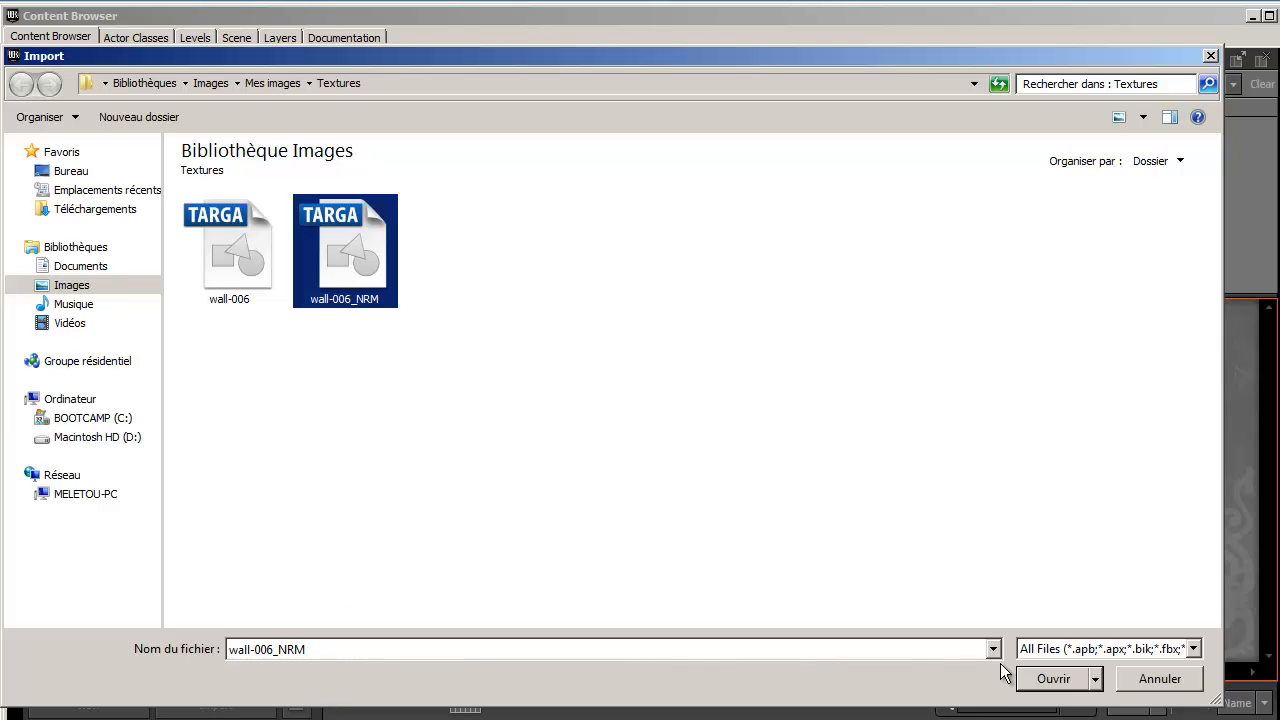
left_click(1056, 679)
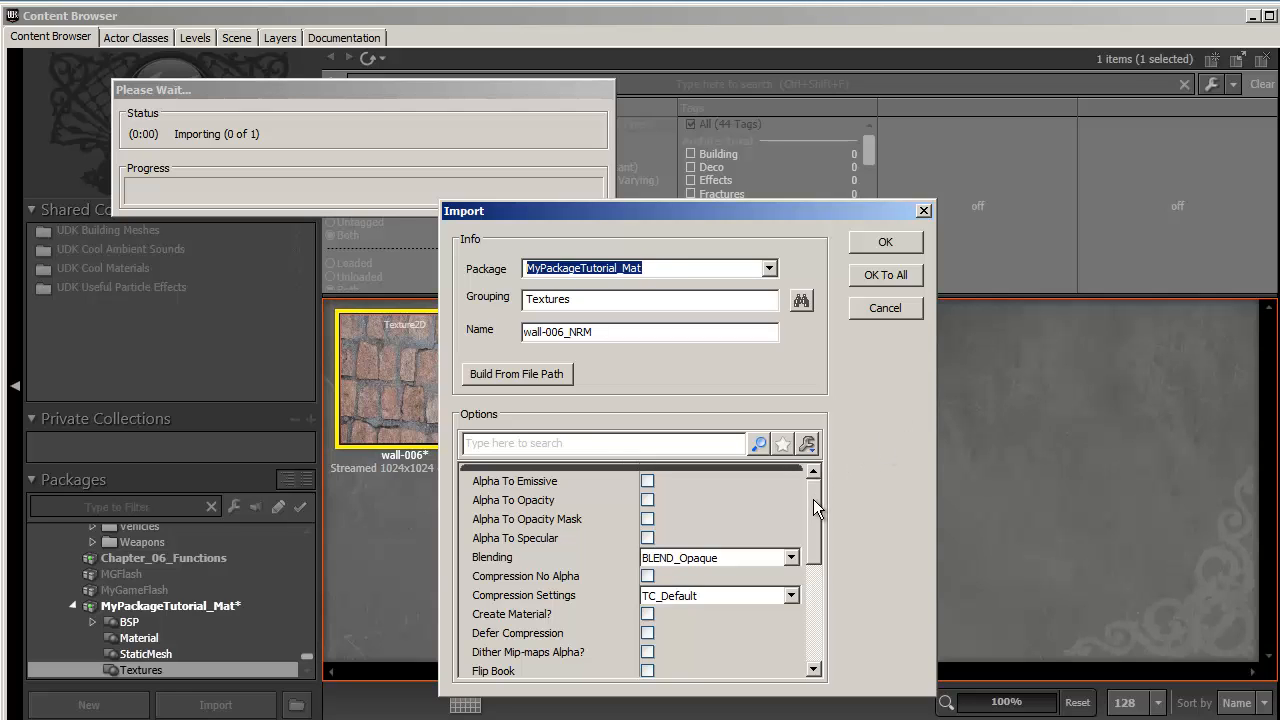
left_click_drag(817, 514, 818, 578)
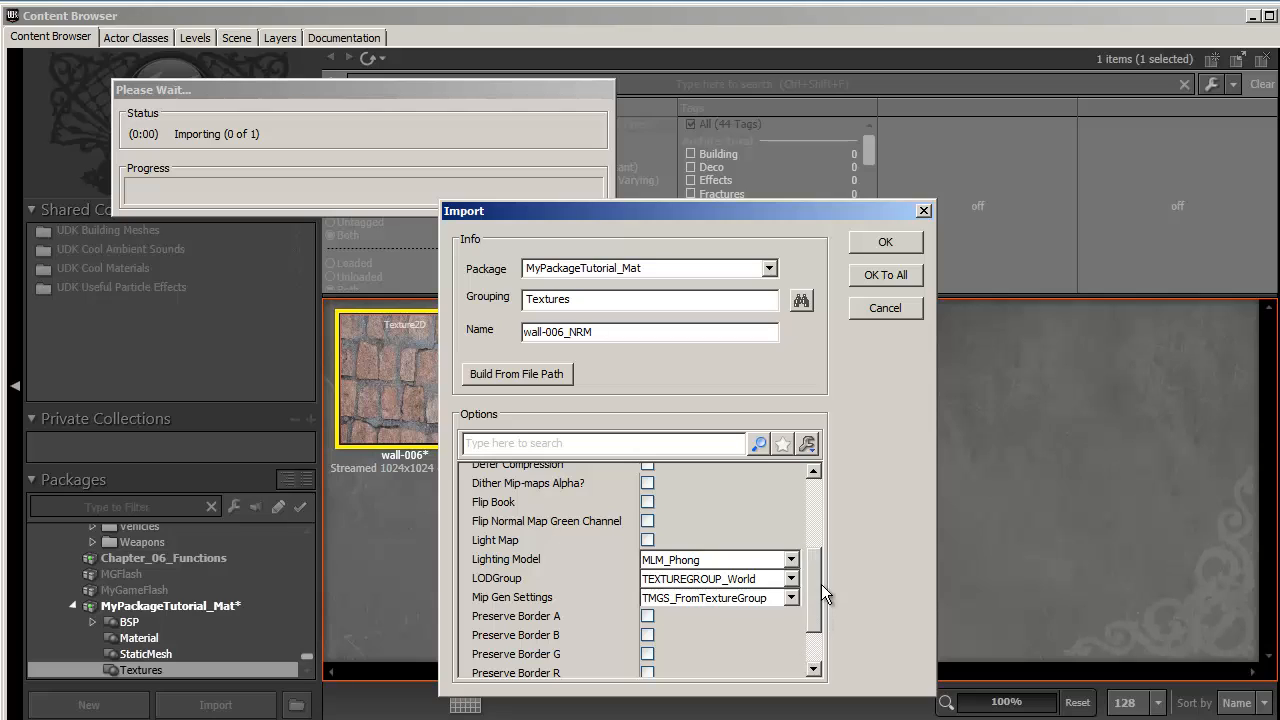
left_click_drag(814, 594, 812, 558)
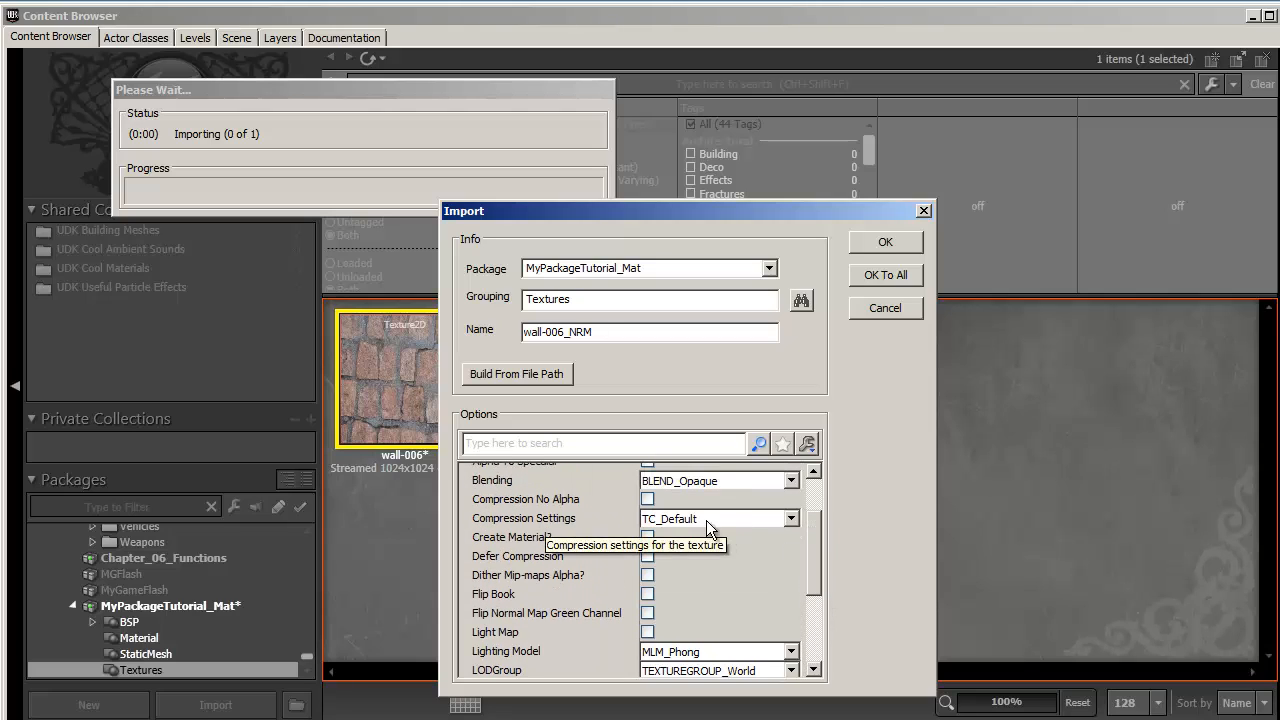
left_click(790, 520)
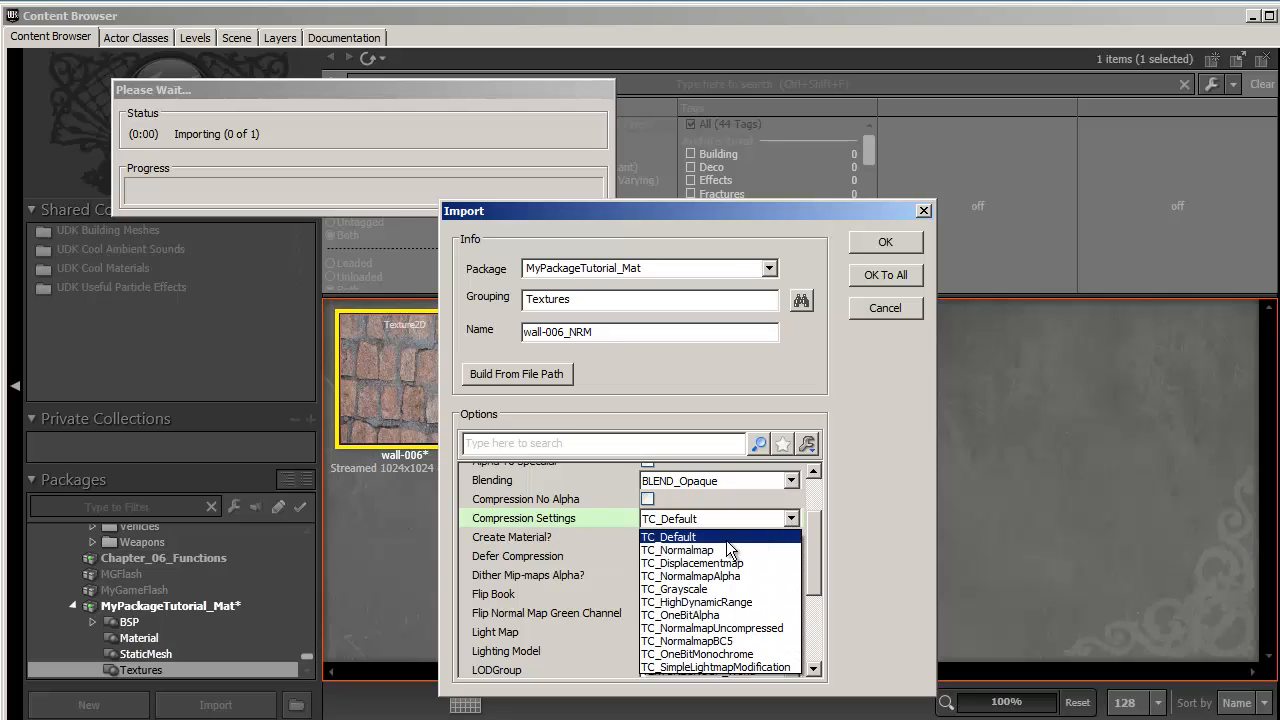
left_click(723, 551)
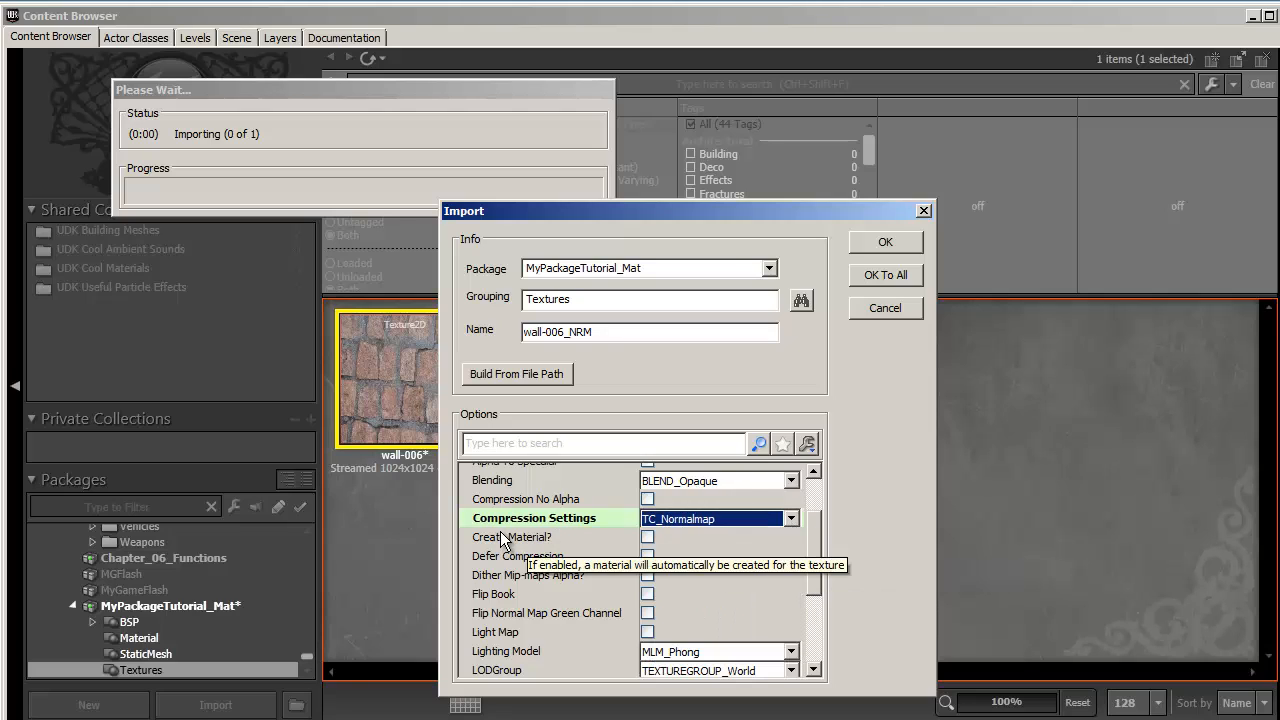
left_click(884, 245)
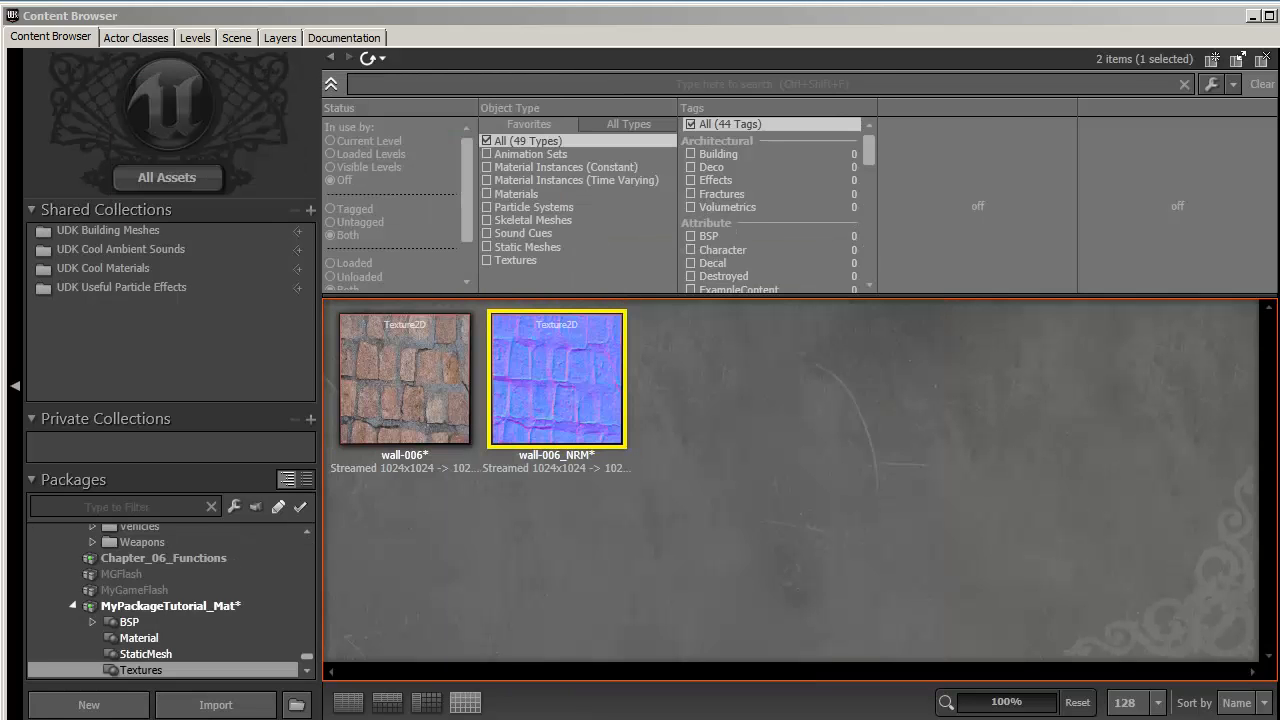
left_click(724, 547)
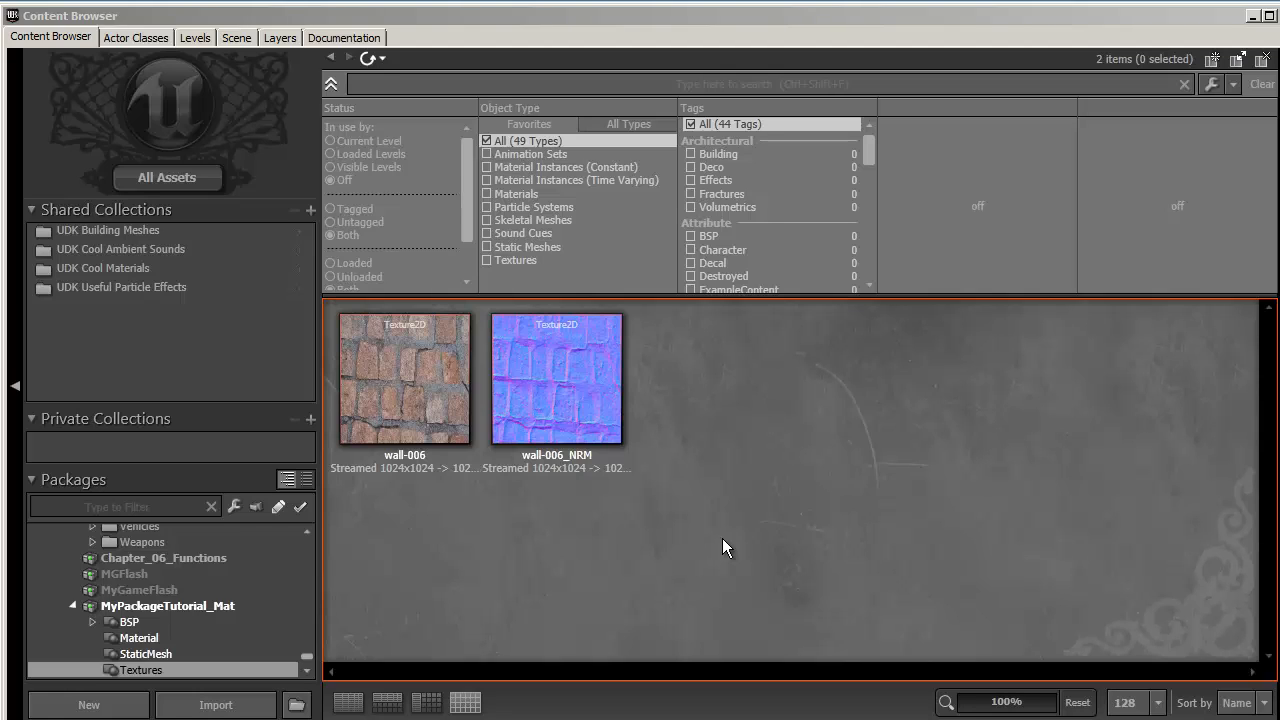
Open MyFirstMaterial_Mat from the Material group in the Material Editor and hide the shader statistics.
left_click(138, 638)
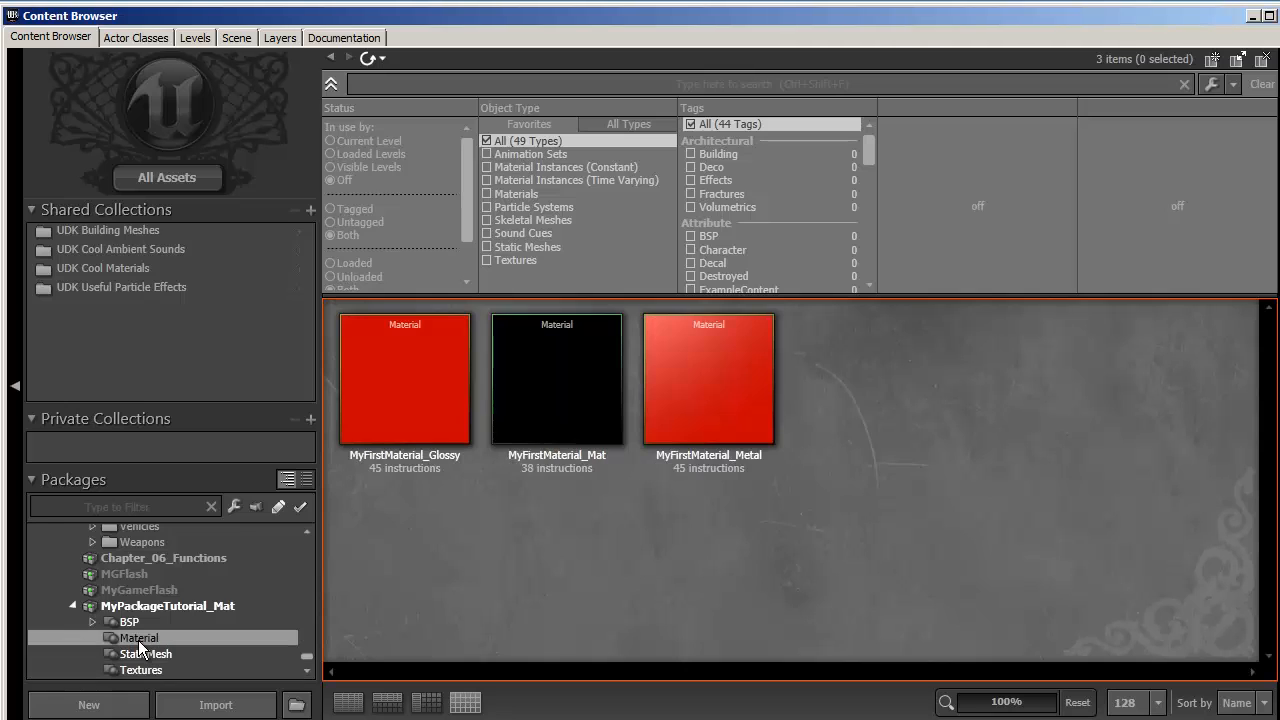
double_click(557, 361)
mouse_move(677, 323)
left_mouse_down()
mouse_move(695, 355)
mouse_move(698, 334)
left_mouse_up()
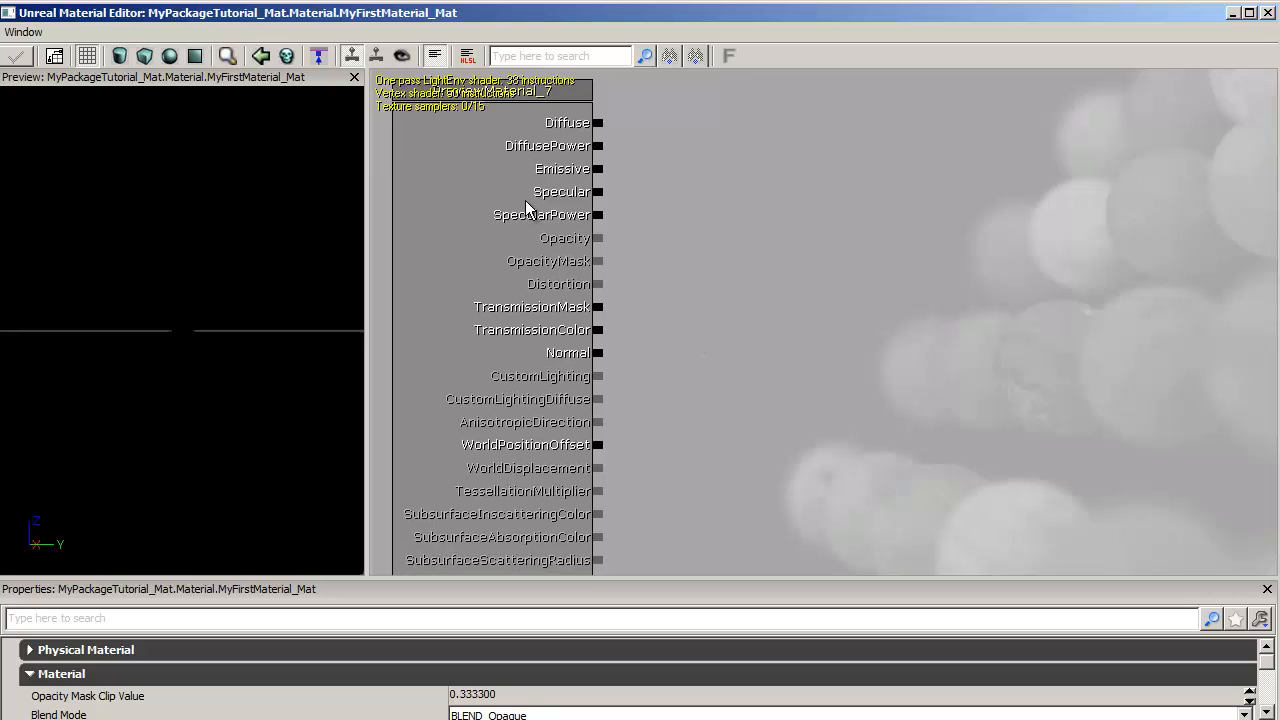
left_click(444, 58)
left_click_drag(838, 233, 835, 277)
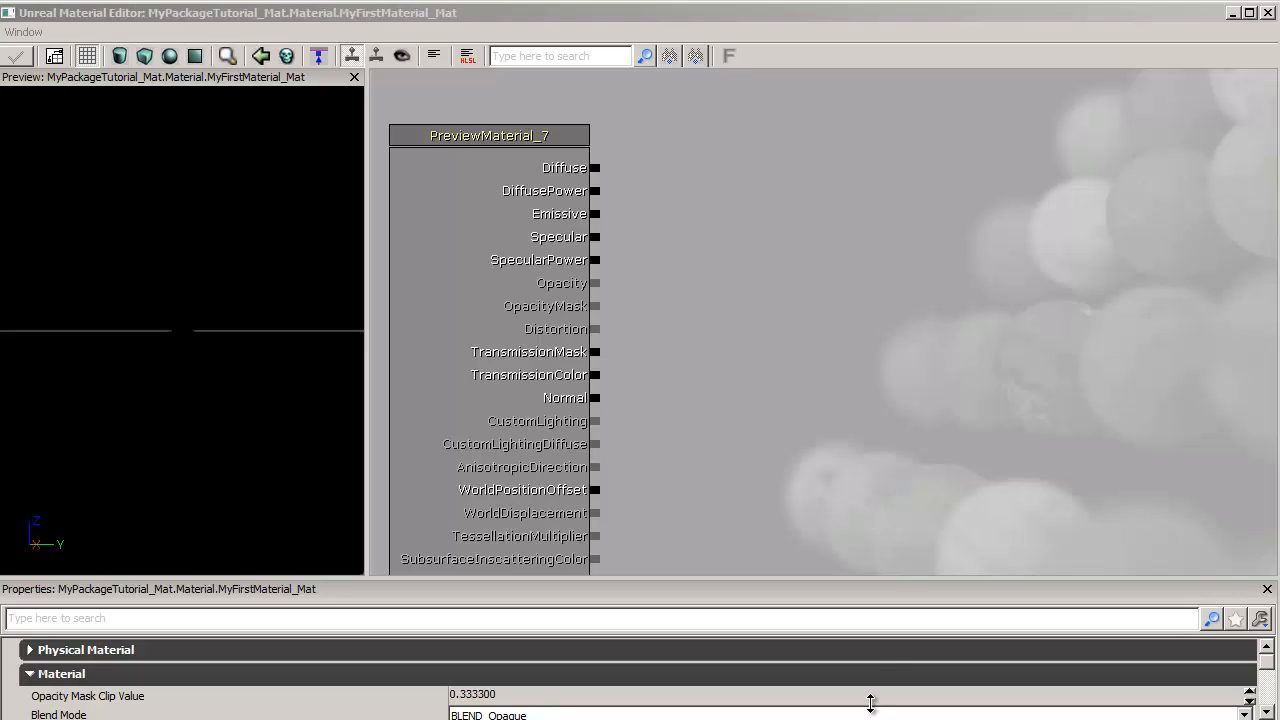
Add a Texture Sample node to the material graph and assign the wall-006 texture to it.
right_click(696, 80)
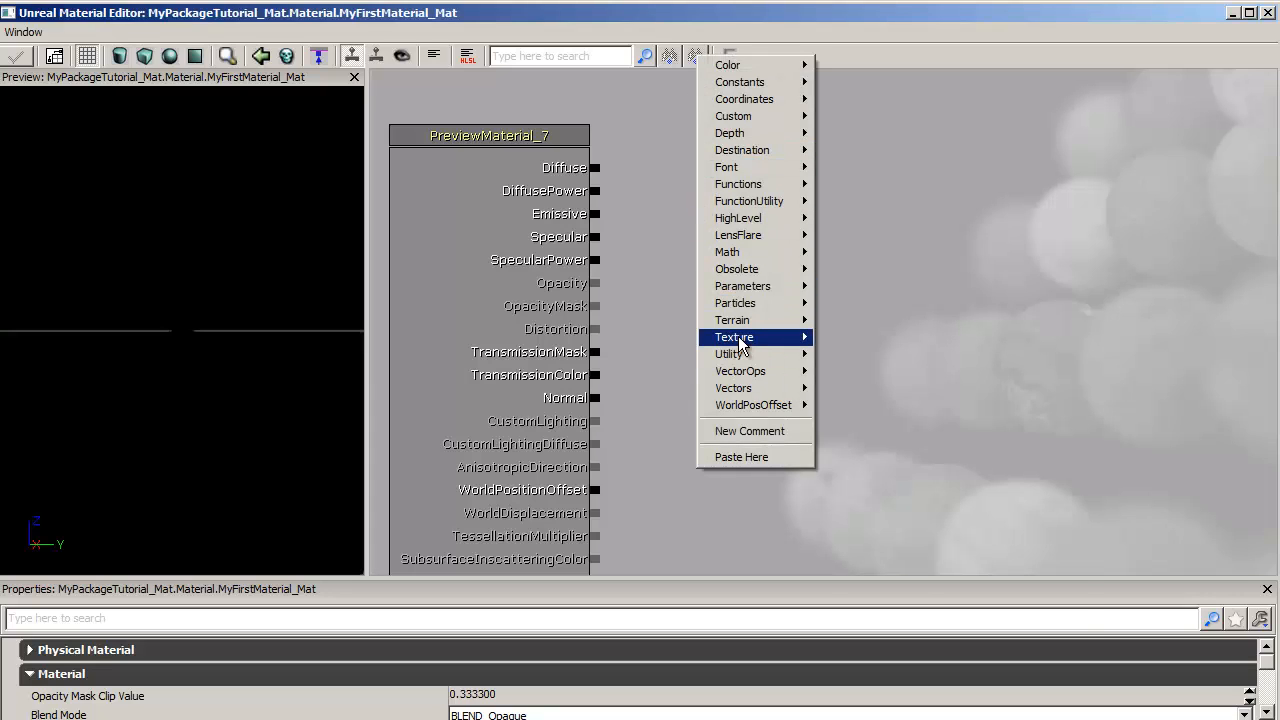
mouse_move(738, 336)
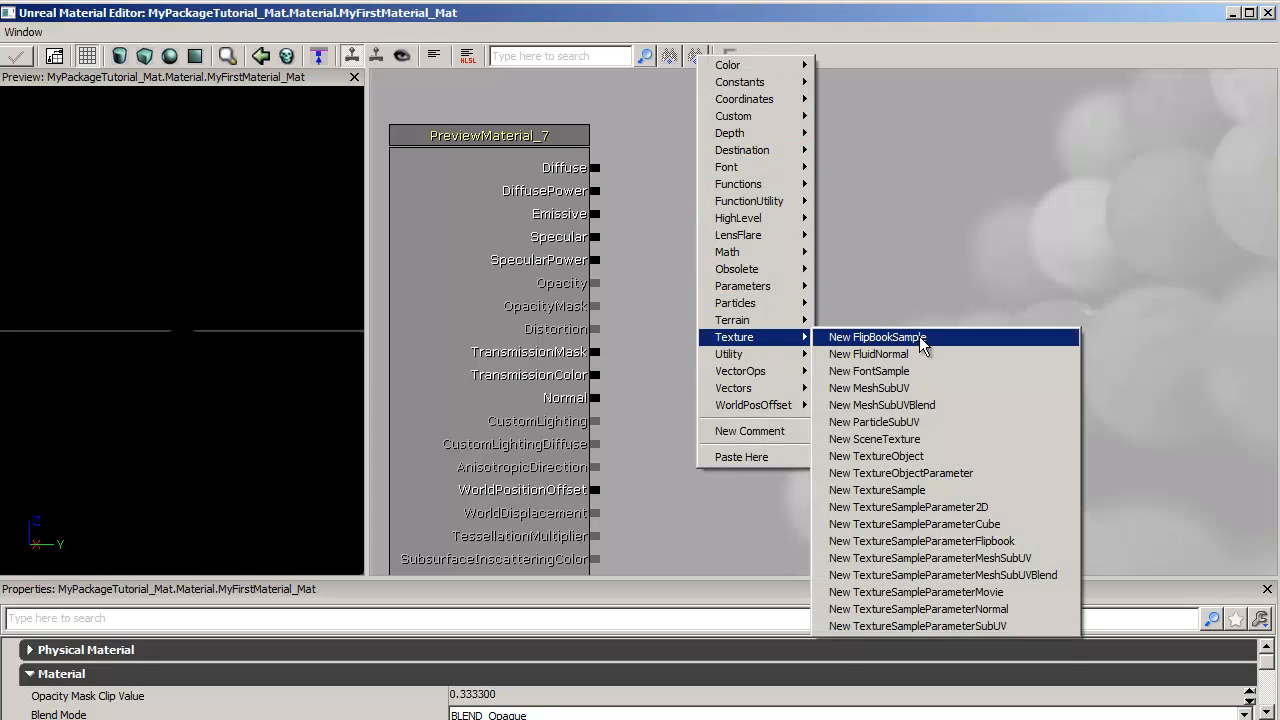
left_click(922, 492)
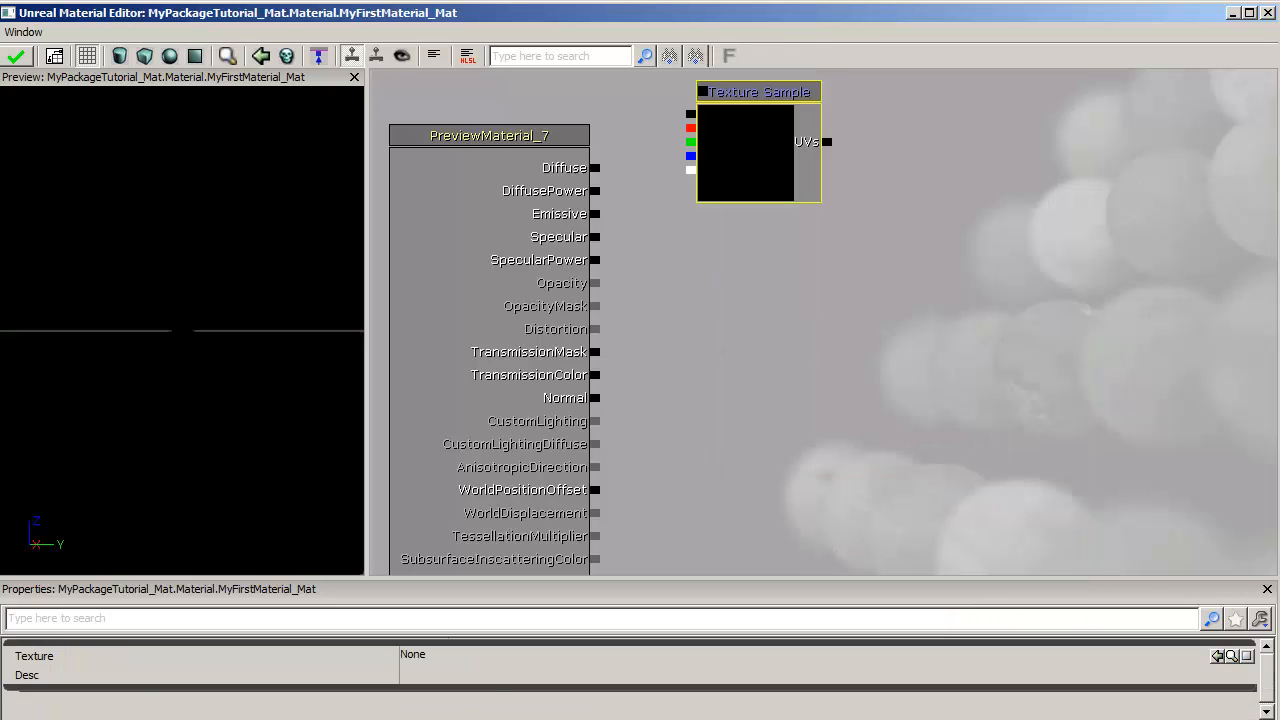
left_click(967, 222)
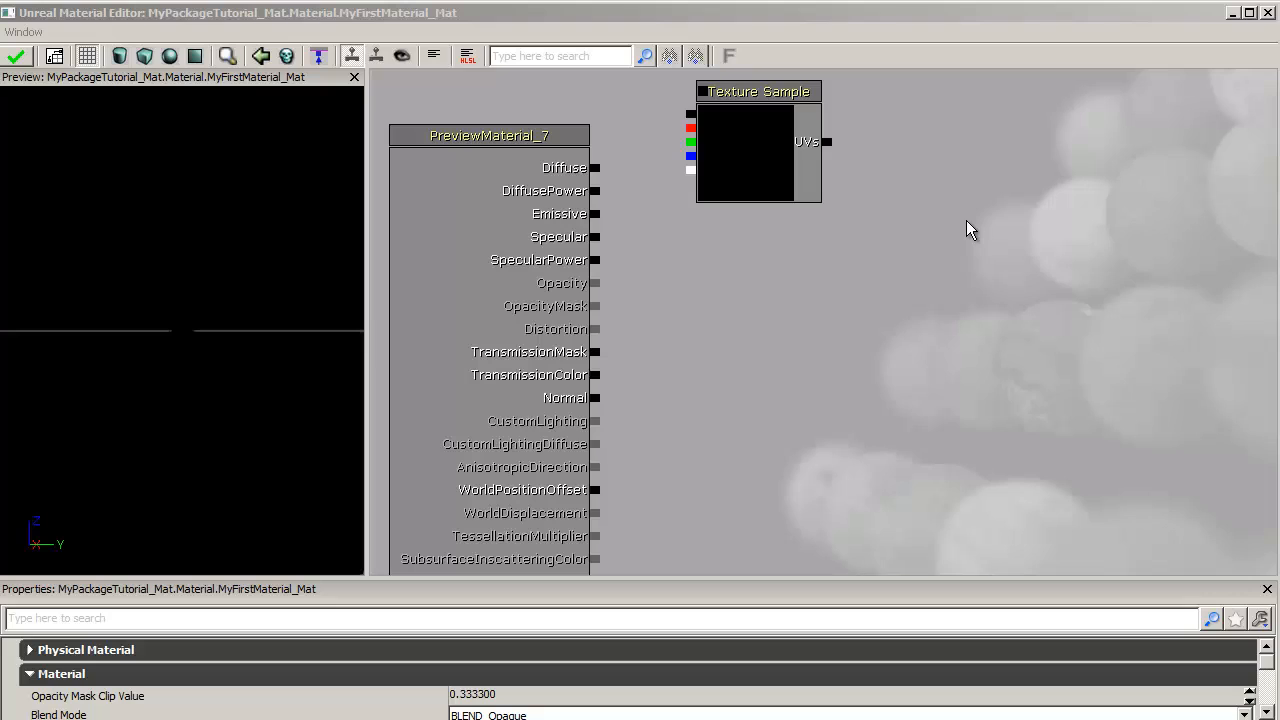
left_click(758, 133)
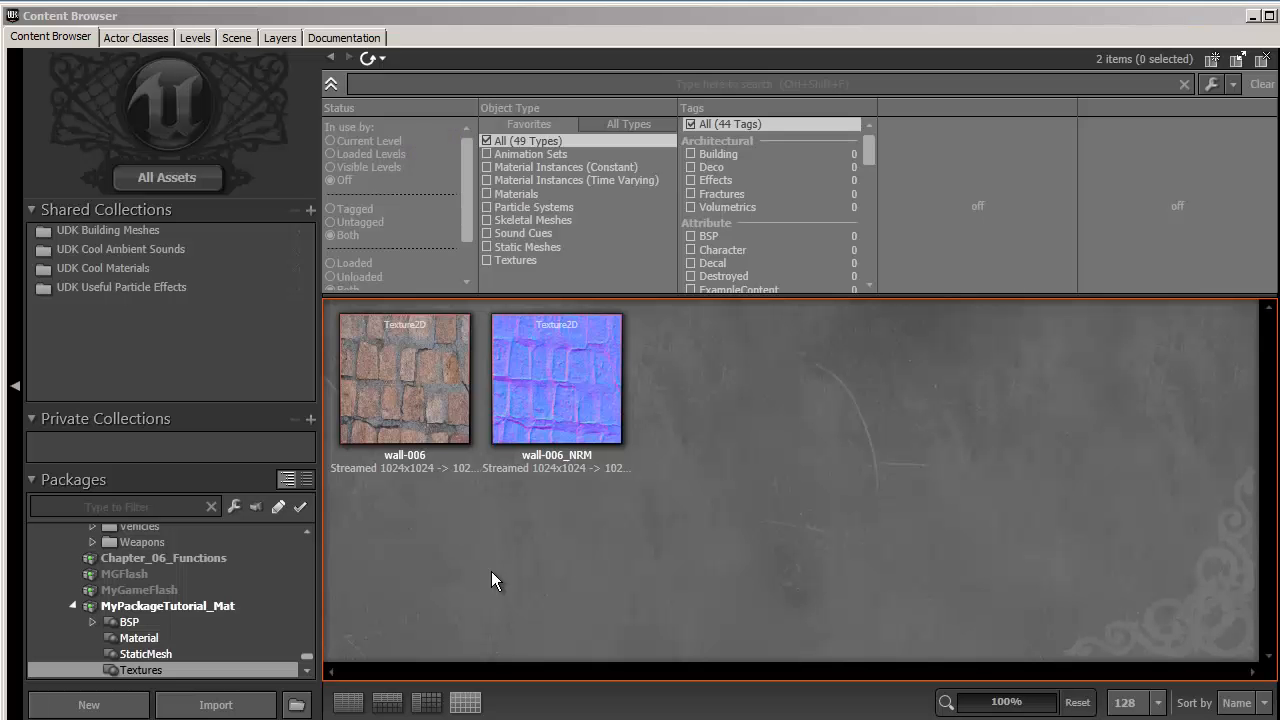
left_click(410, 370)
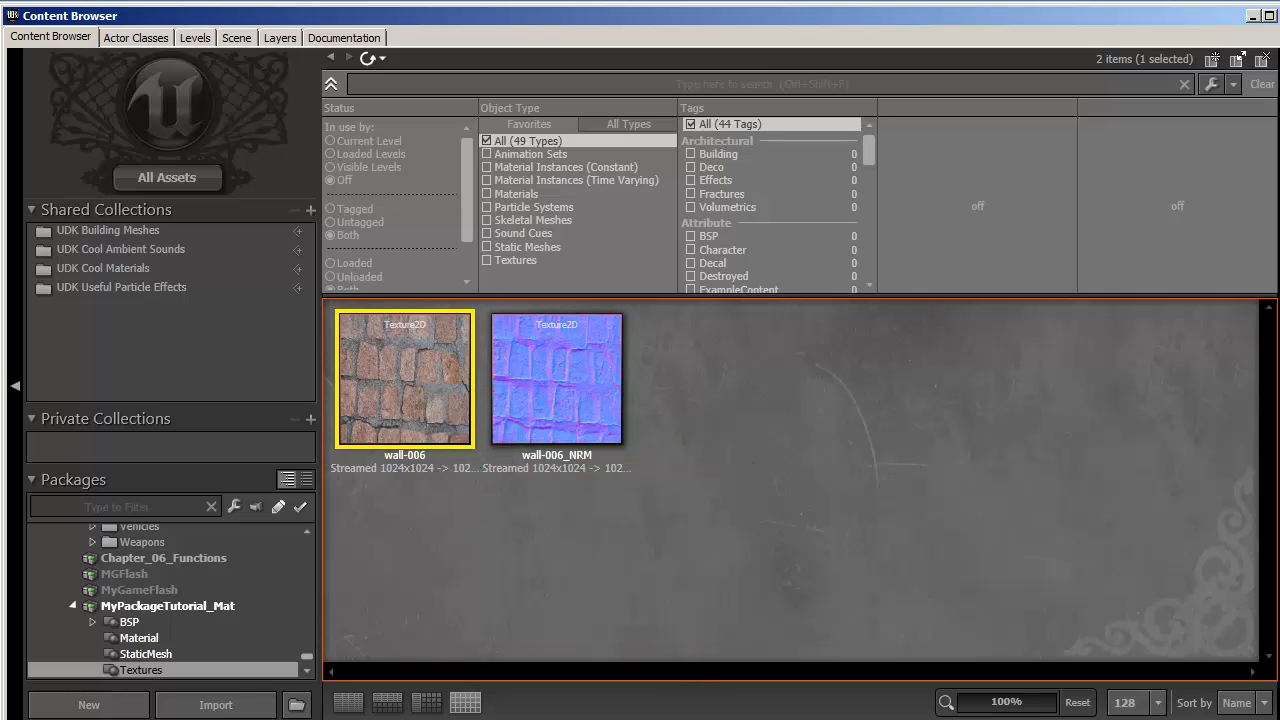
left_click(645, 718)
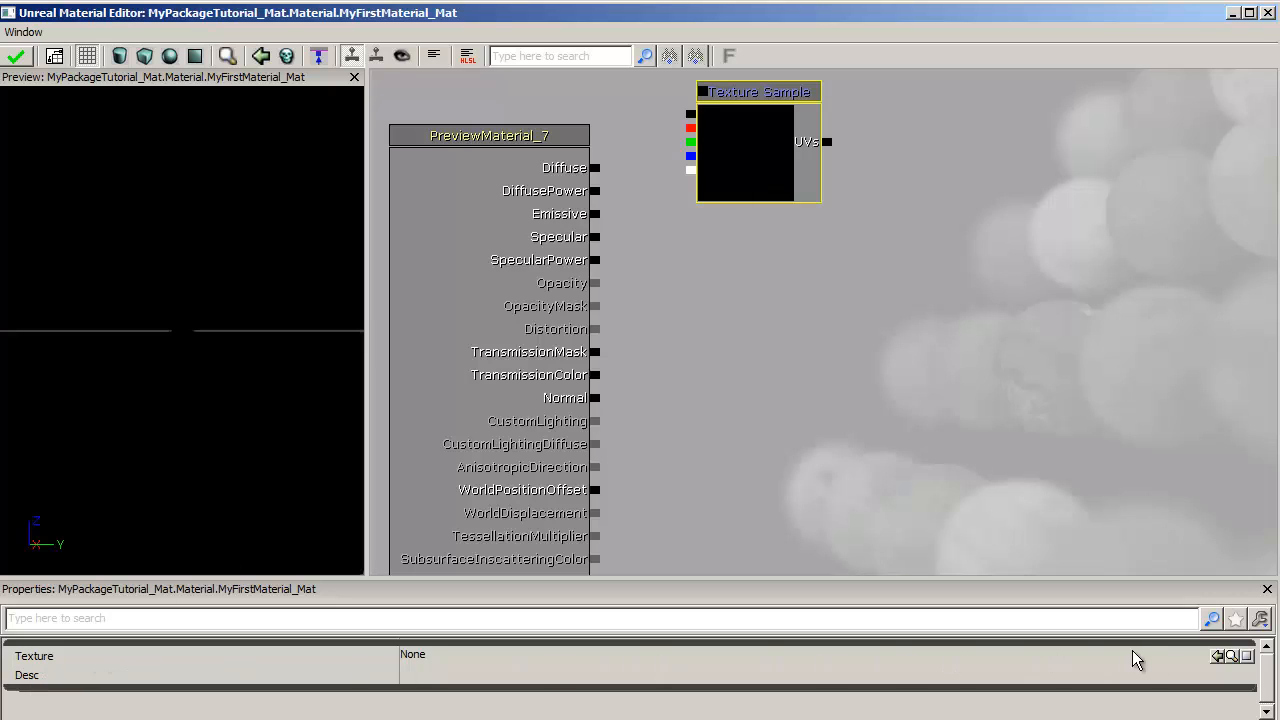
left_click(1218, 657)
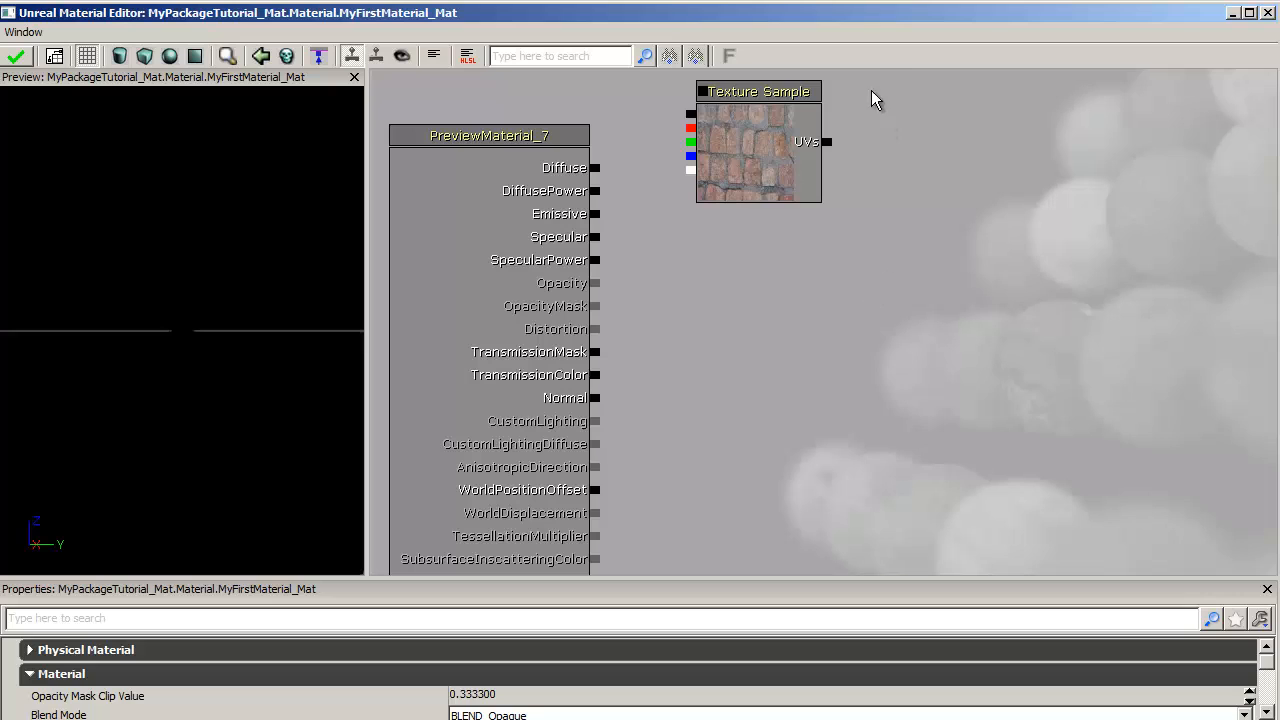
Add a second Texture Sample node below the first one, using the wall-006_NRM normal map.
right_click(873, 95)
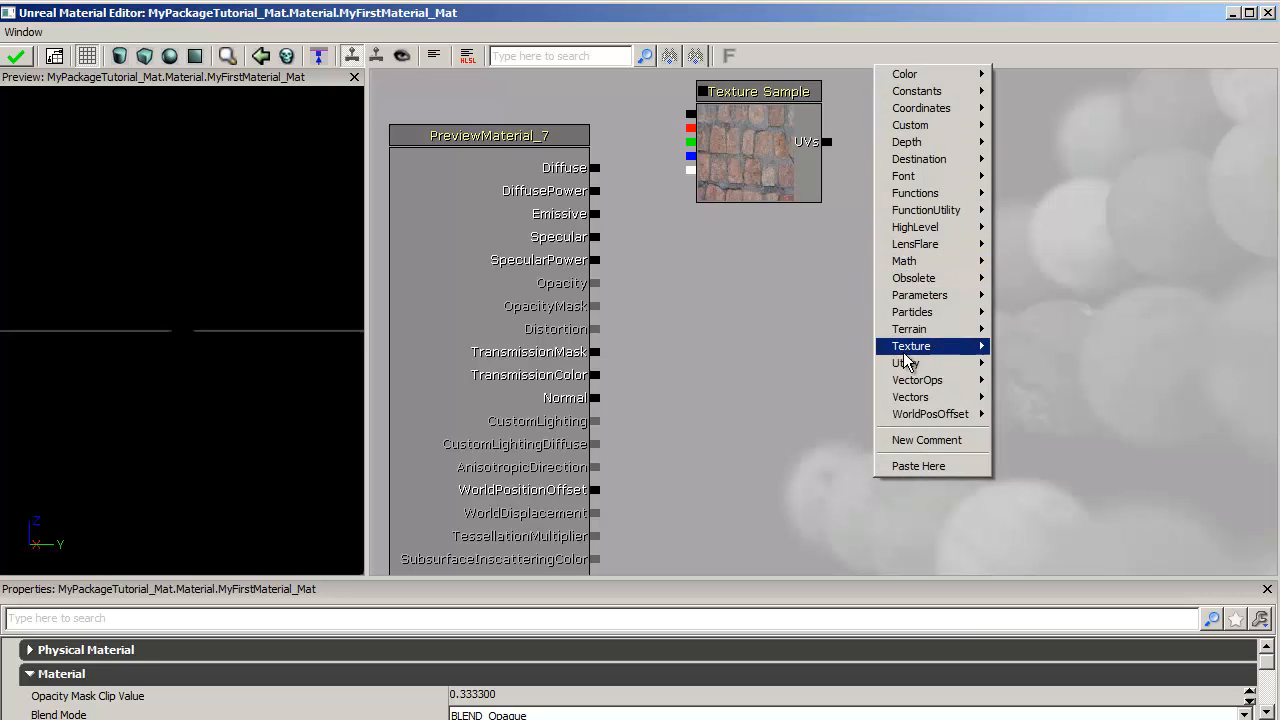
mouse_move(910, 347)
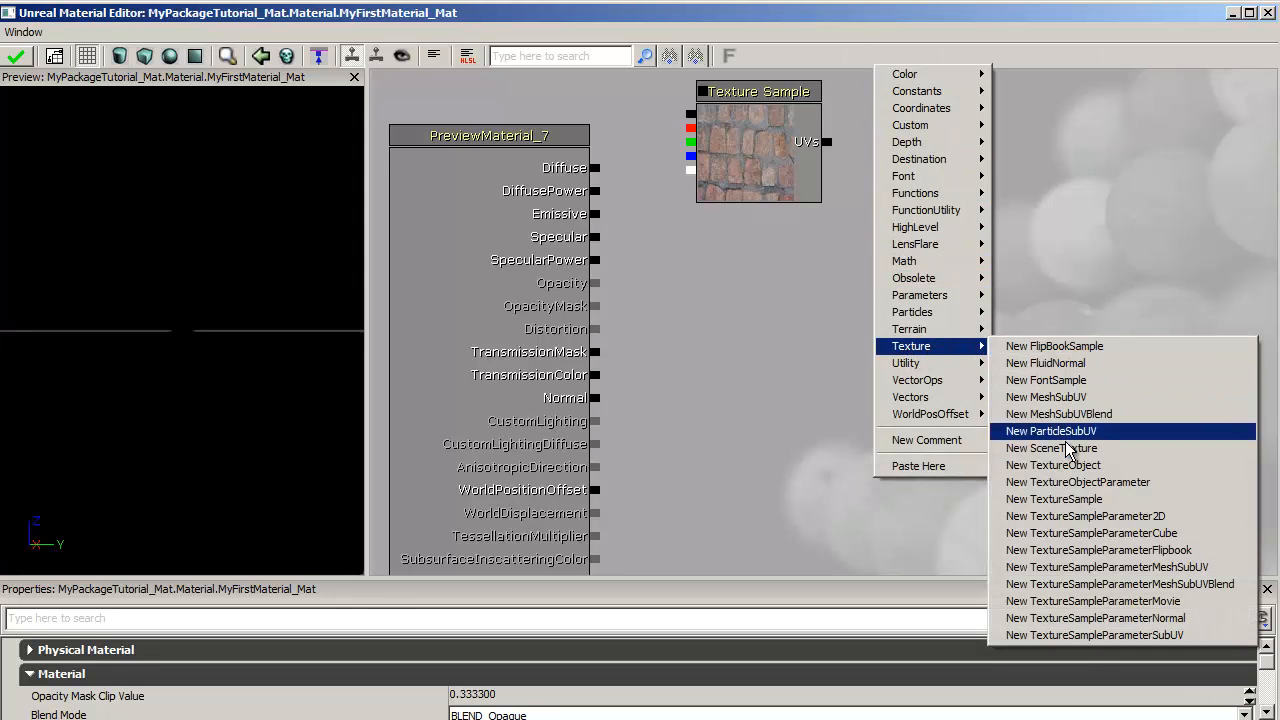
left_click(1078, 499)
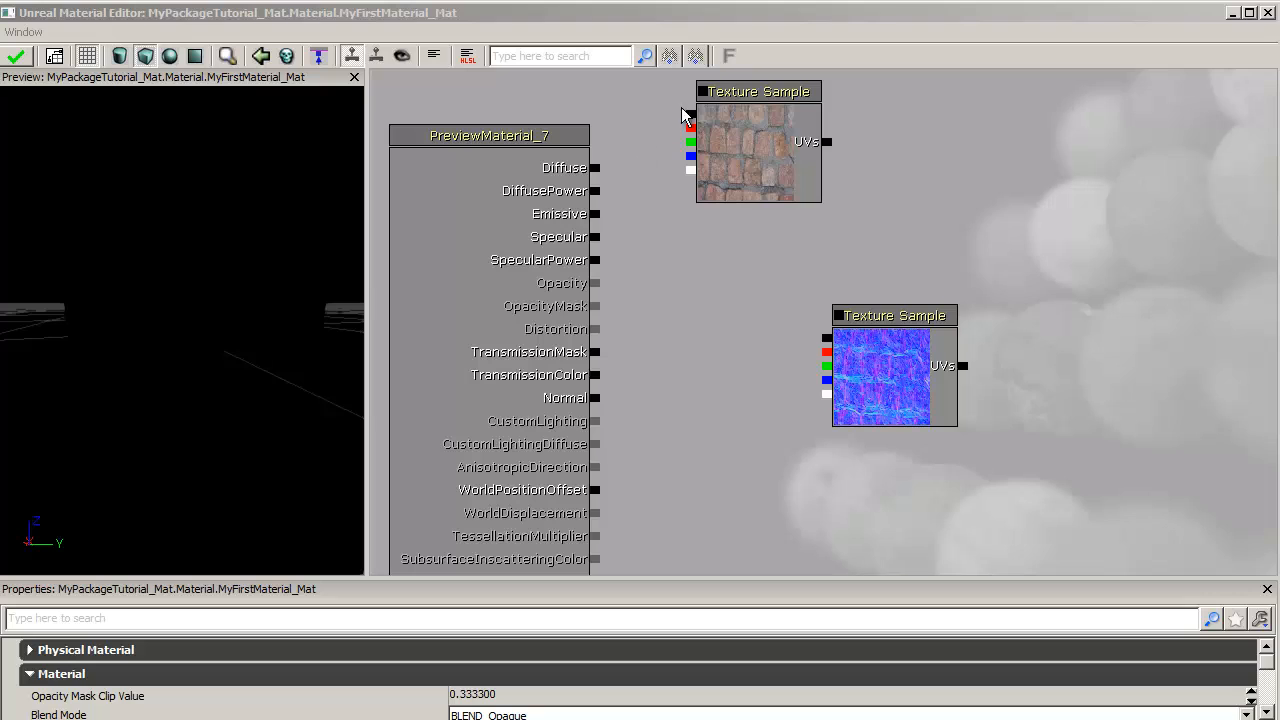
Connect the brick Texture Sample to Diffuse and the normal map Texture Sample to Normal, checking the relief in the preview.
left_click_drag(690, 115, 598, 169)
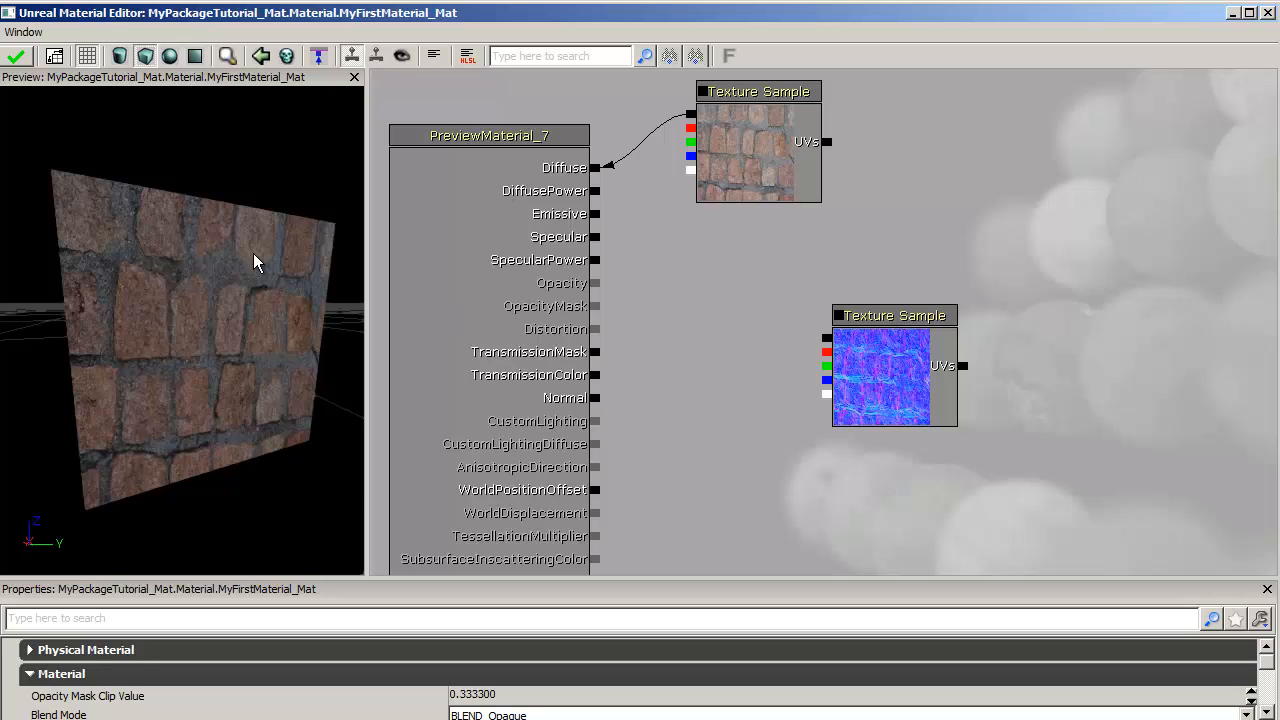
right_click_drag(253, 253, 253, 210)
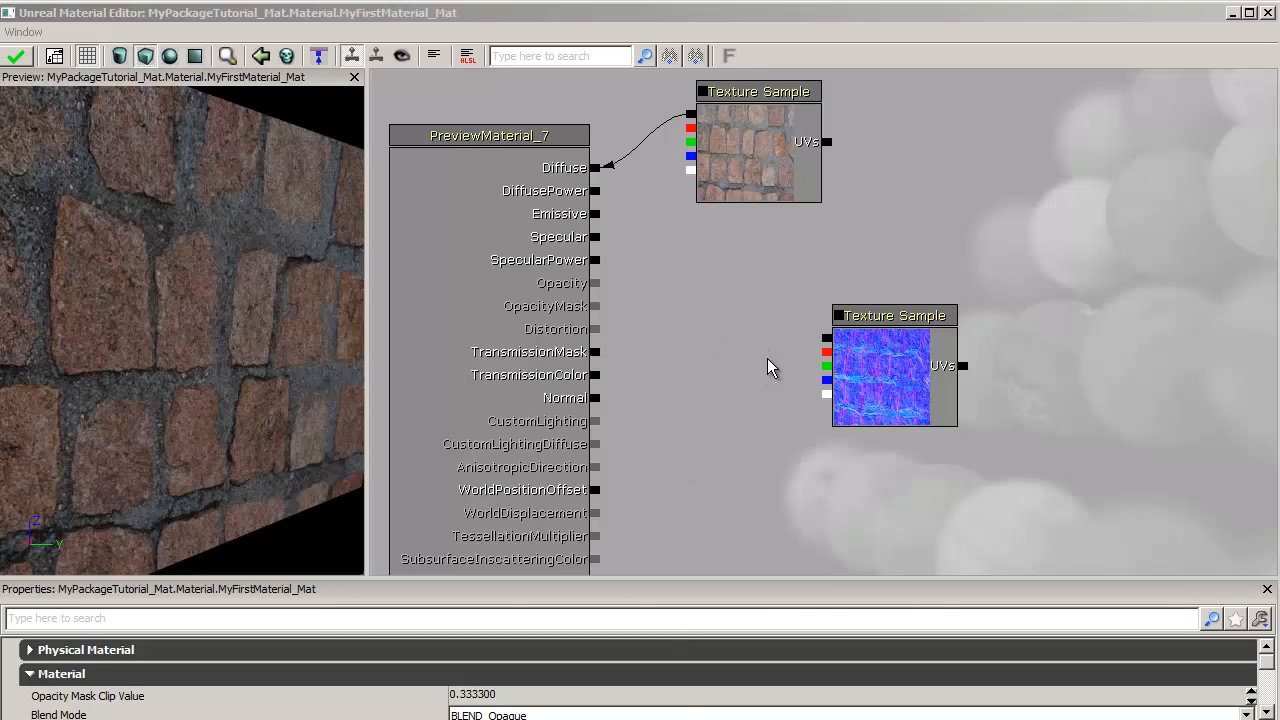
left_click_drag(826, 338, 591, 401)
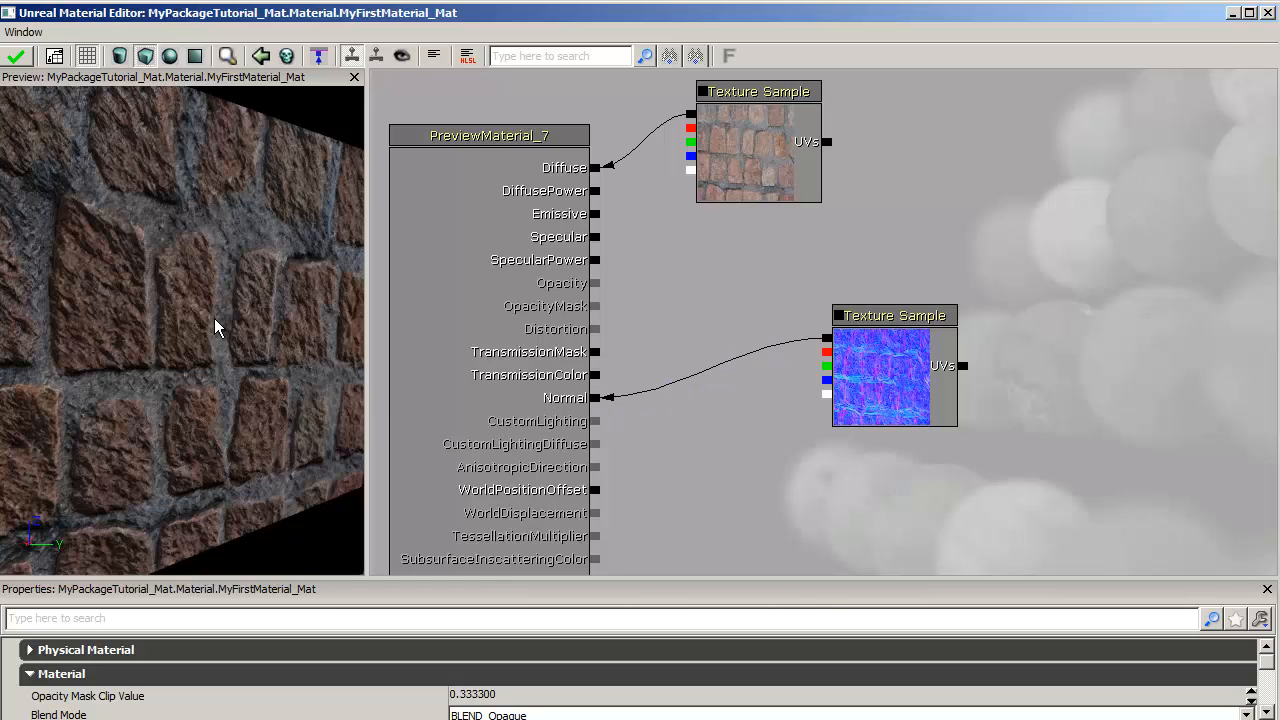
mouse_move(225, 319)
left_mouse_down()
mouse_move(205, 354)
mouse_move(229, 334)
left_mouse_up()
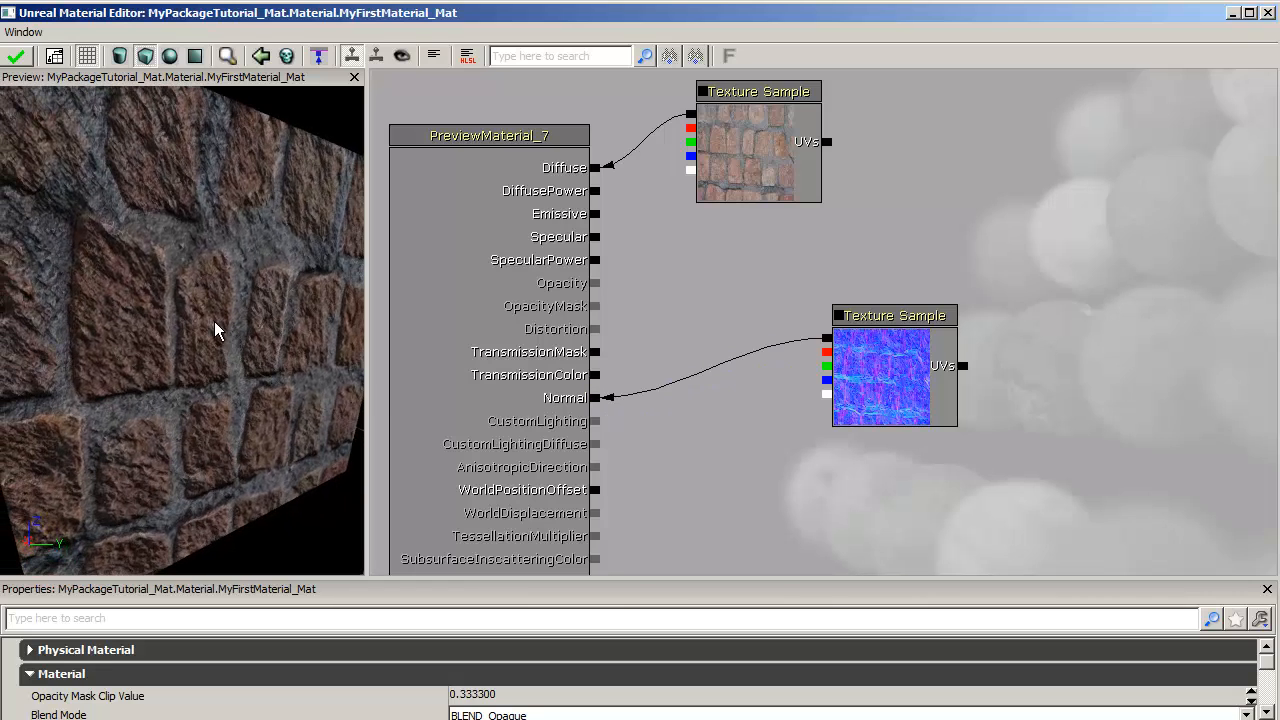
right_click_drag(214, 321, 207, 360)
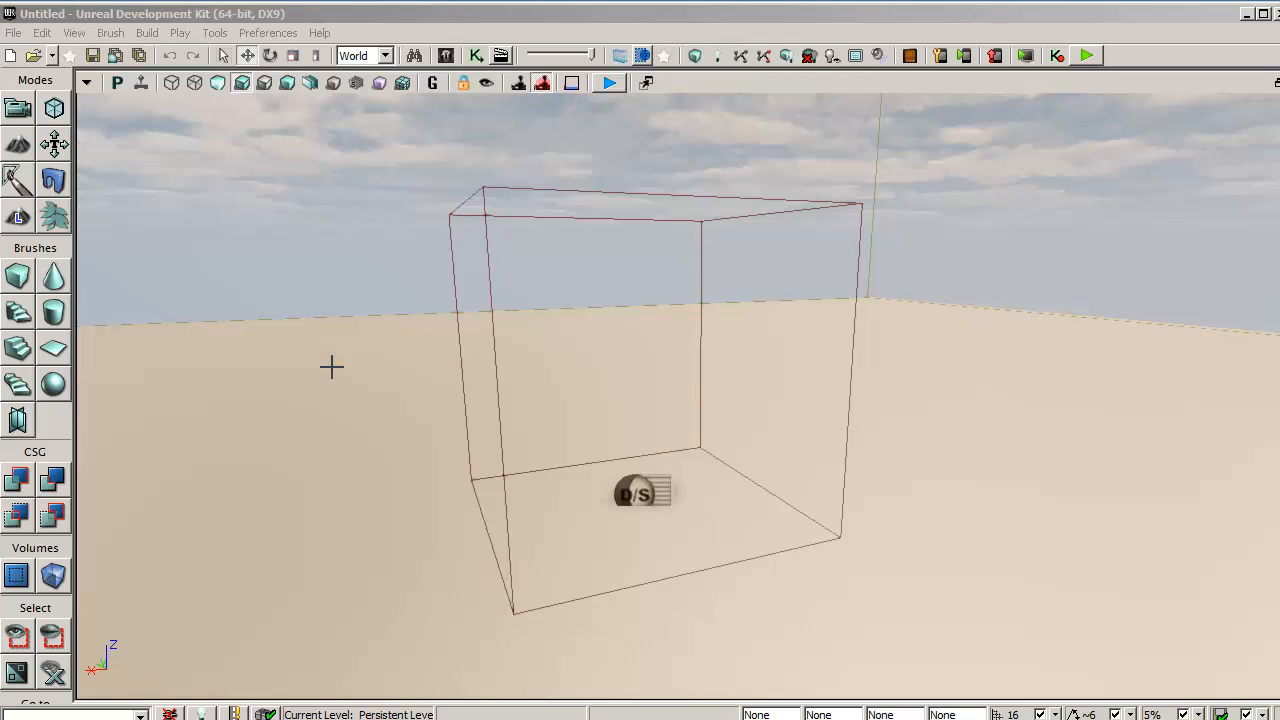
Check the cube builder brush's dimensions in the level editor and add the brush to the level as CSG geometry.
right_click(20, 280)
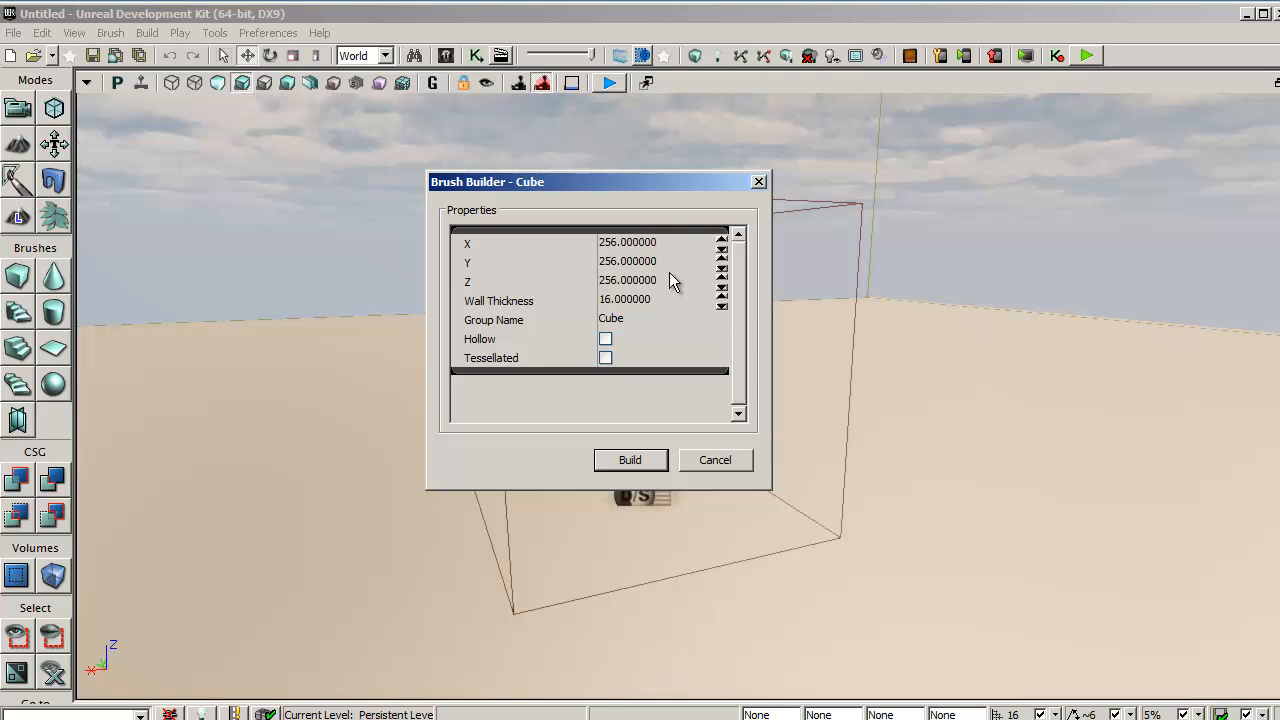
left_click(695, 459)
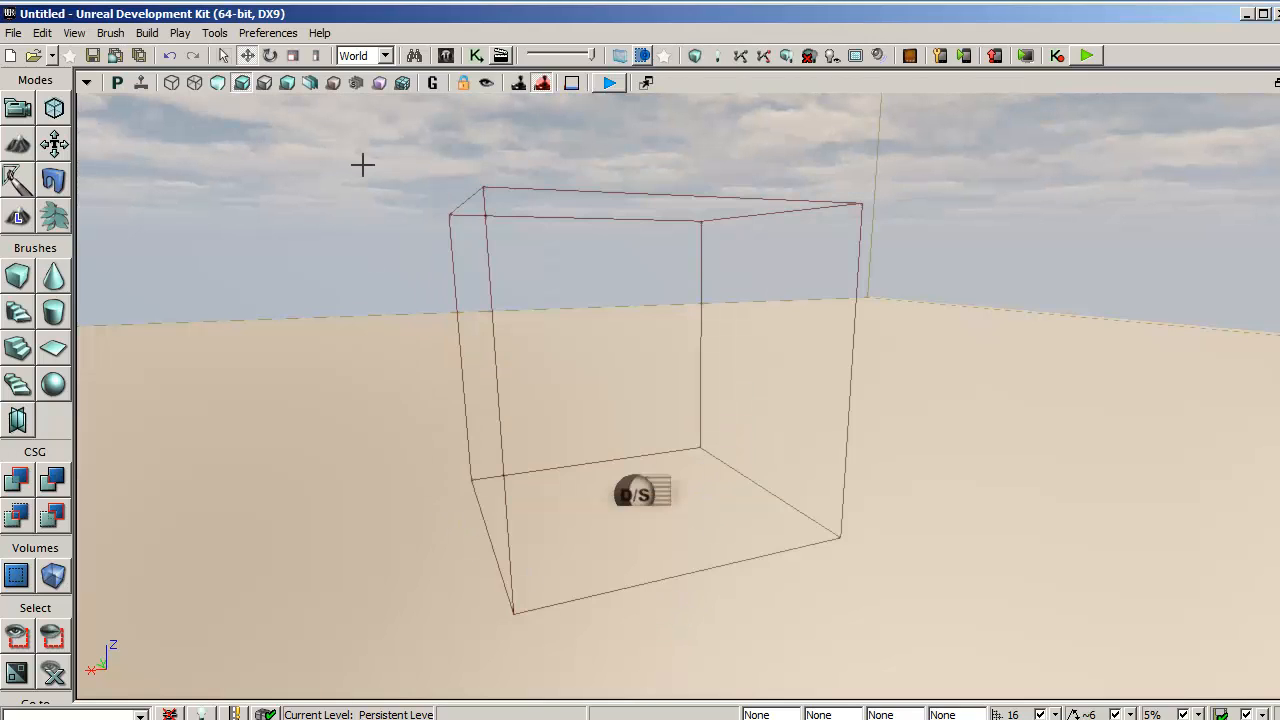
left_click(16, 480)
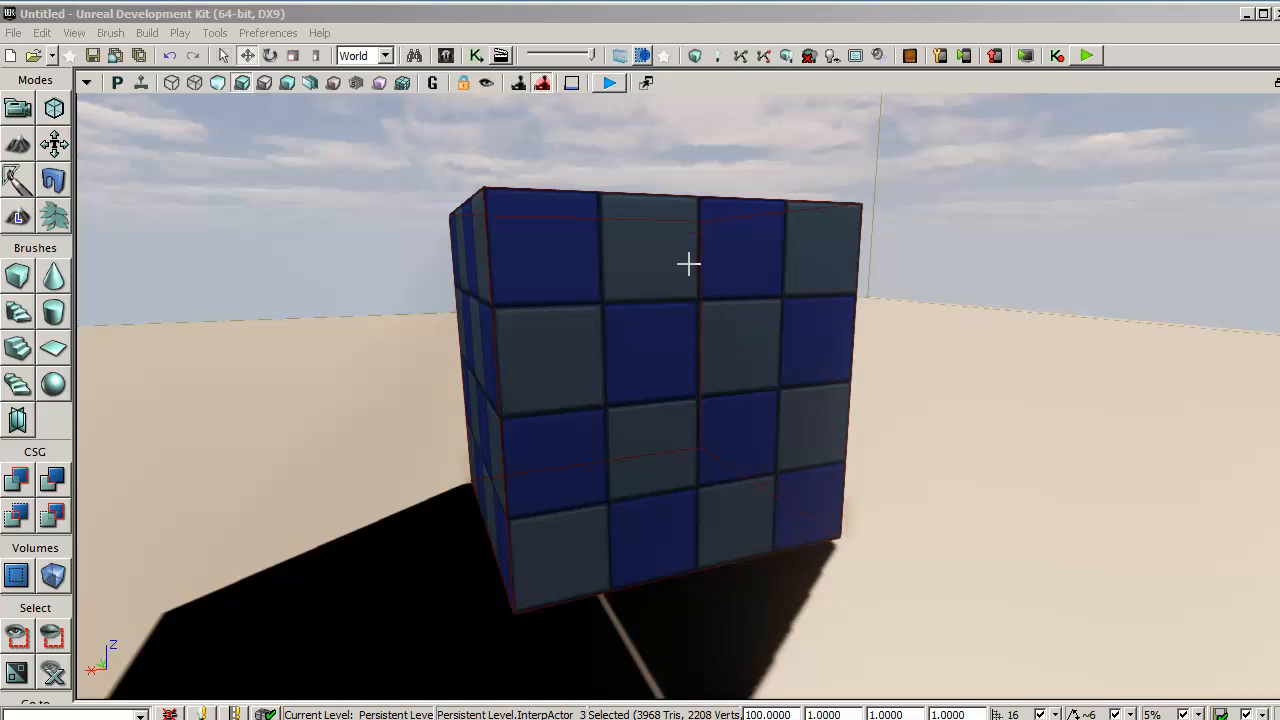
Switch the perspective viewport to wireframe, select the added cube brush and check its properties.
left_click(628, 366)
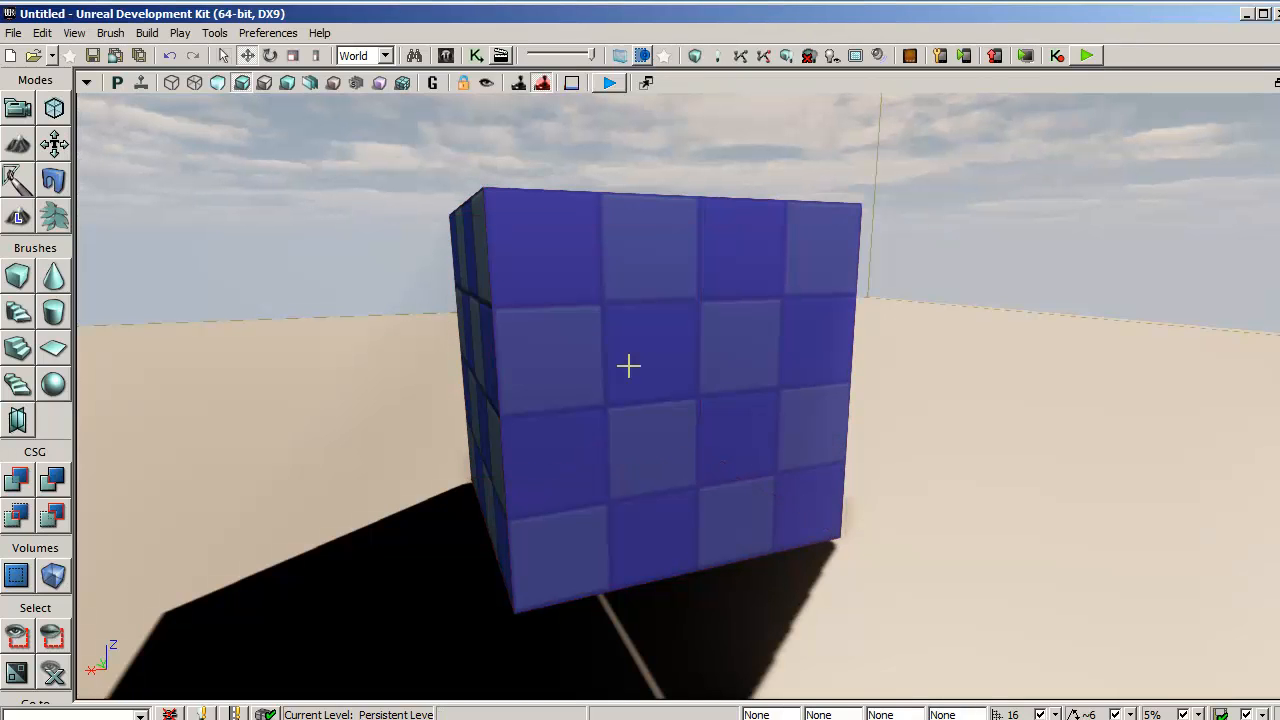
left_click(170, 83)
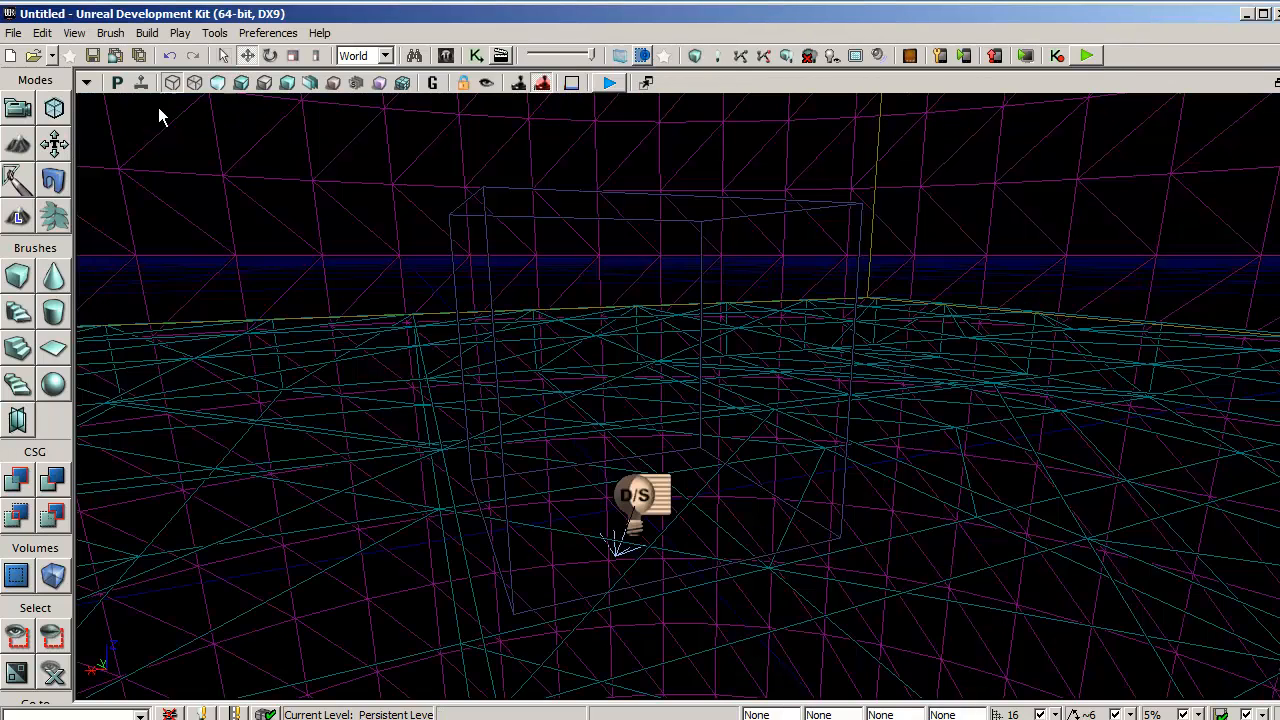
left_click(515, 217)
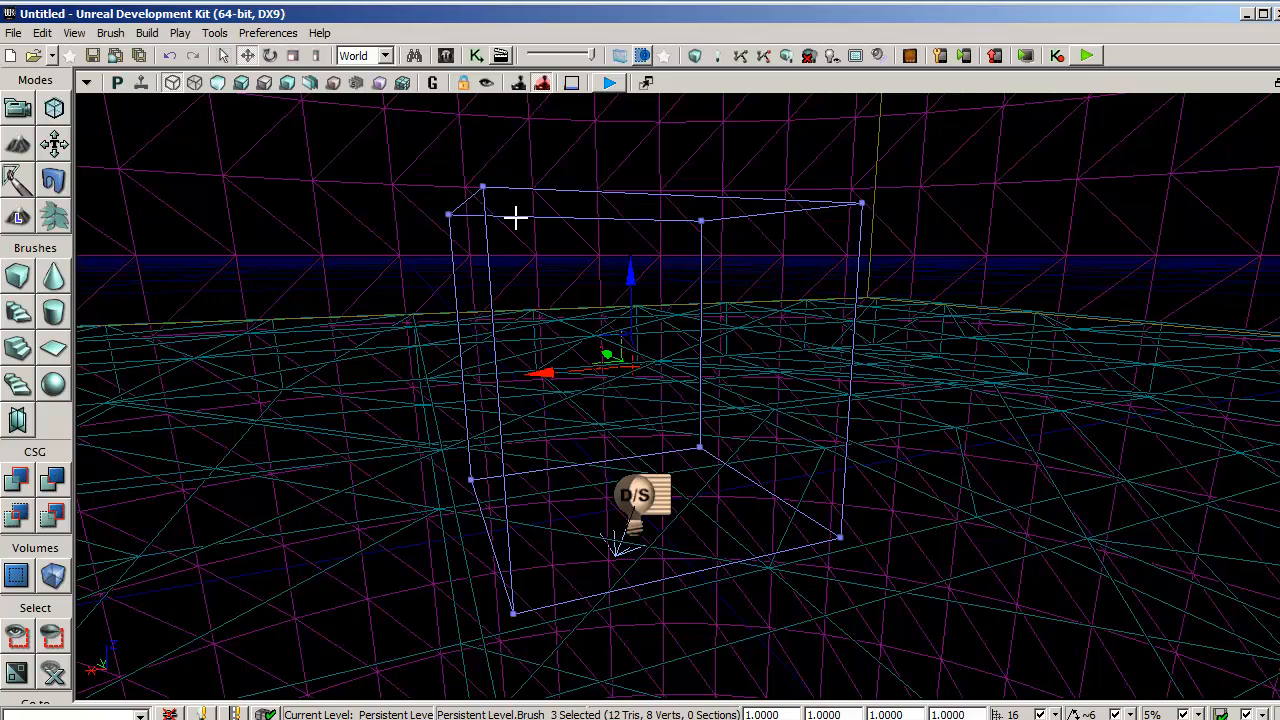
double_click(515, 217)
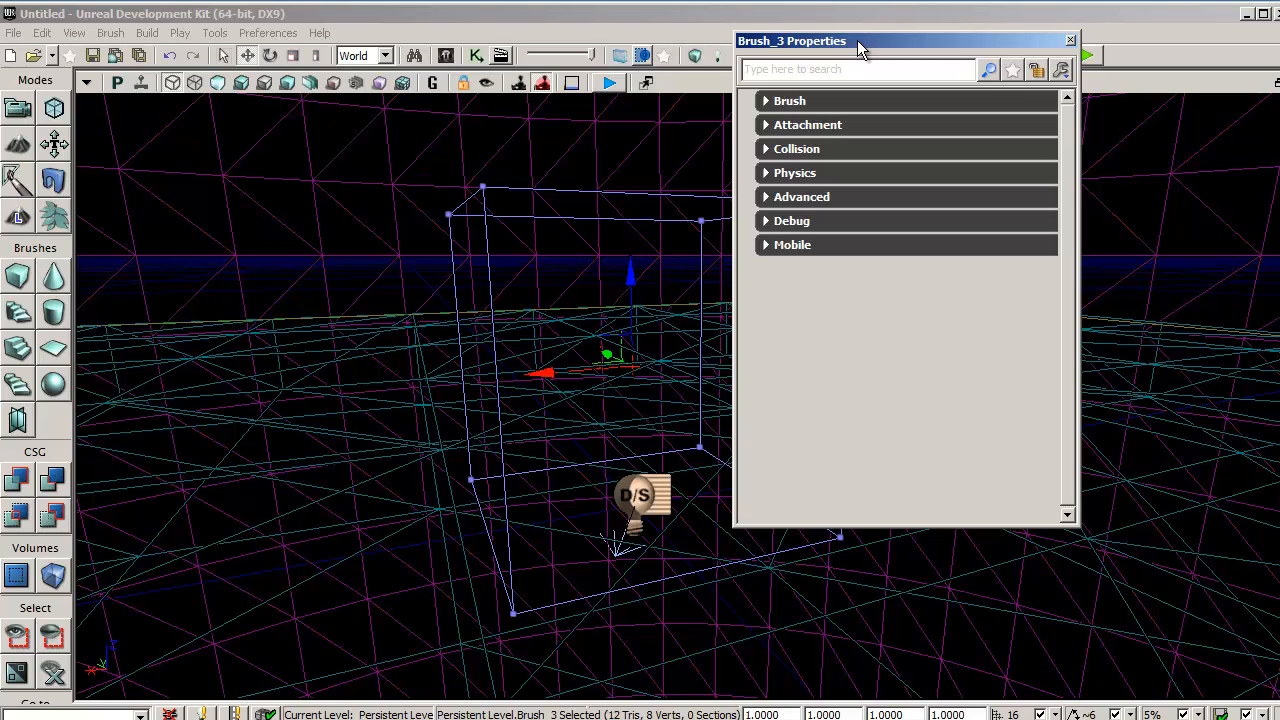
left_click(1070, 40)
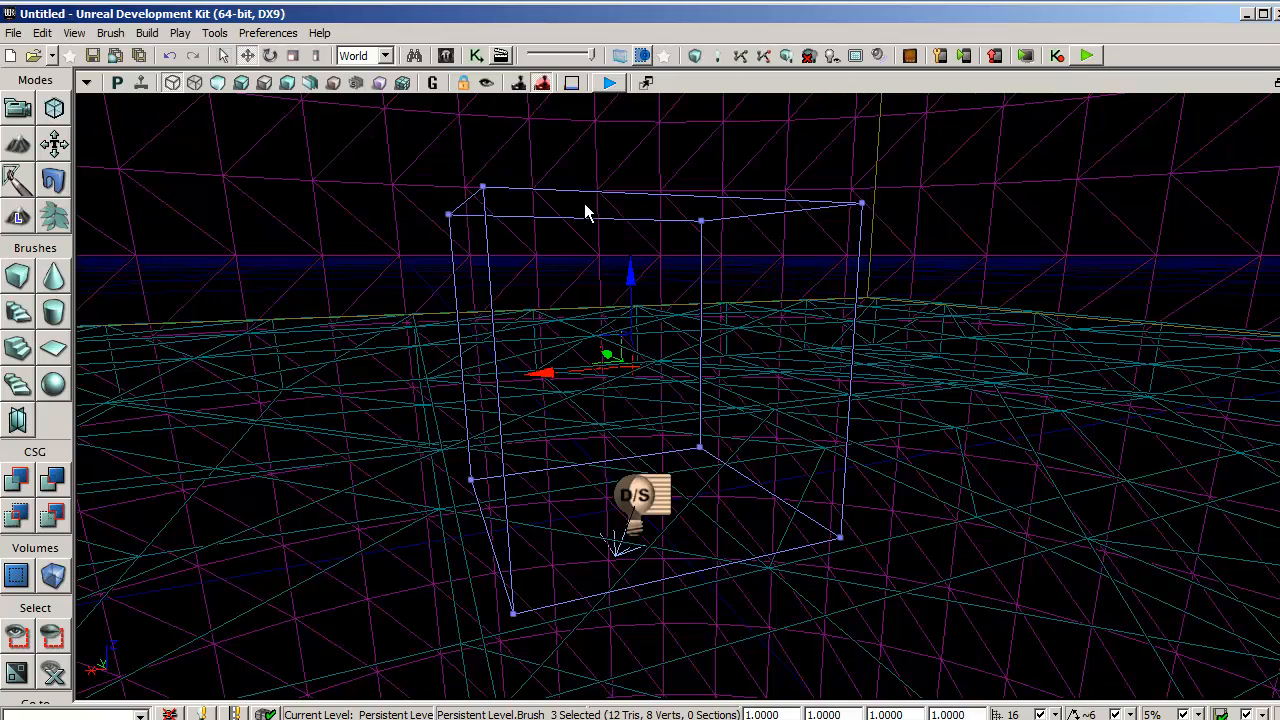
Convert the cube brush to a static mesh in the StaticMesh group of the MyPackageTutorial_Mat package.
right_click(516, 215)
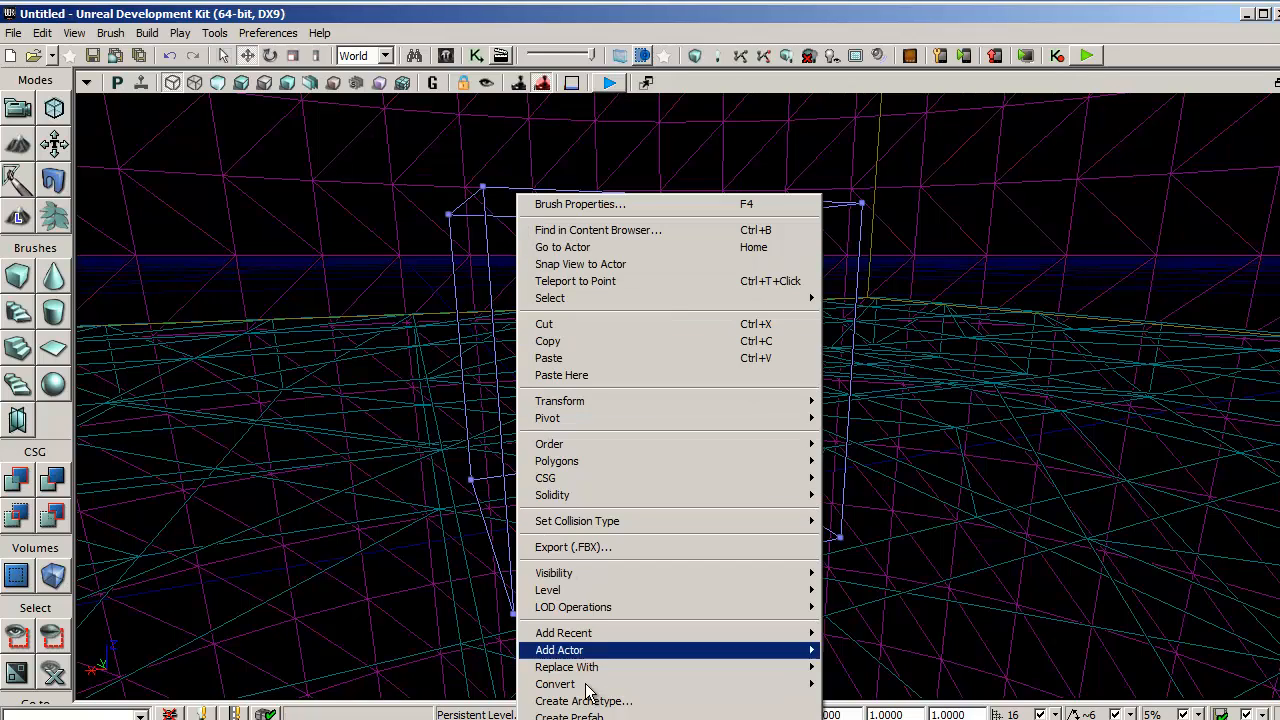
mouse_move(588, 686)
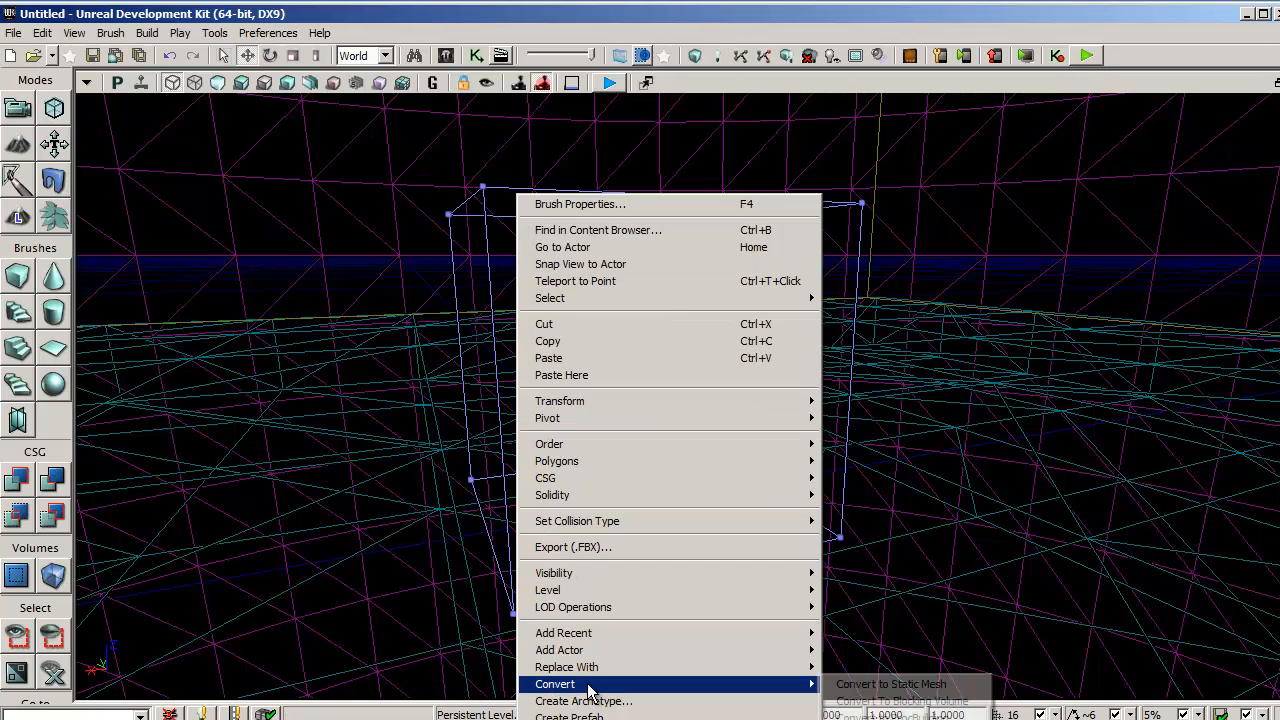
left_click(930, 686)
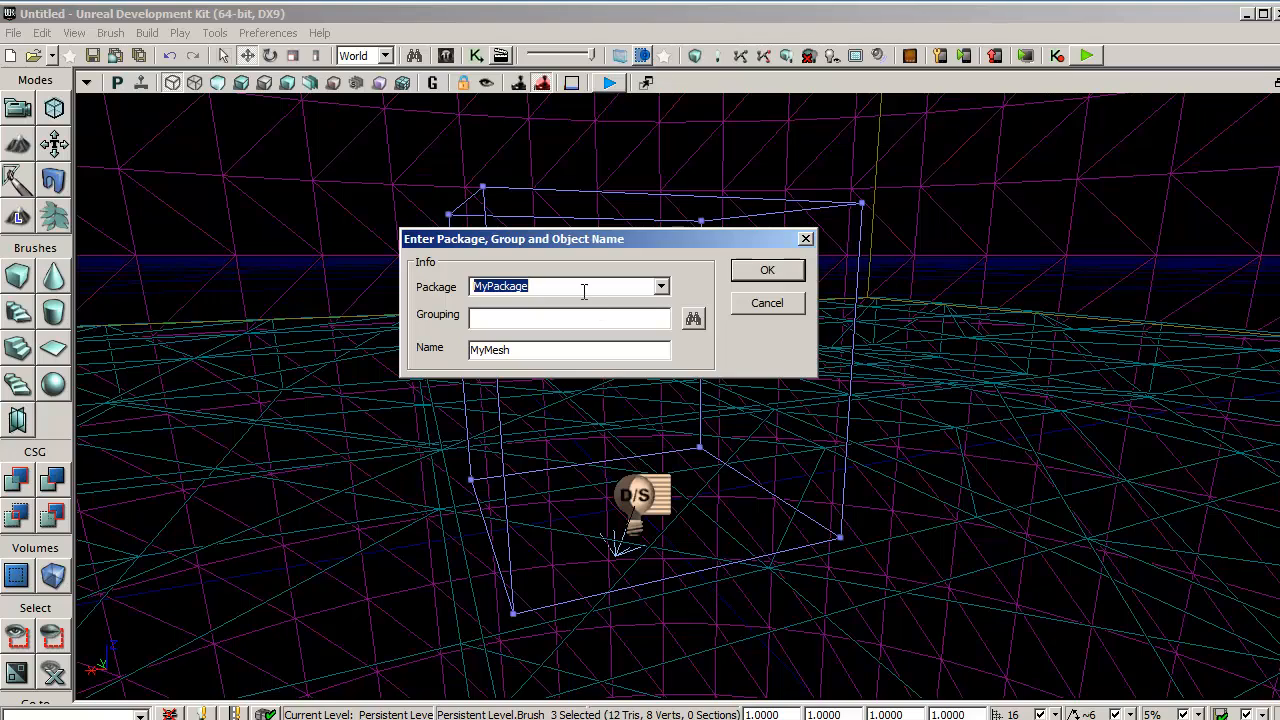
left_click(661, 286)
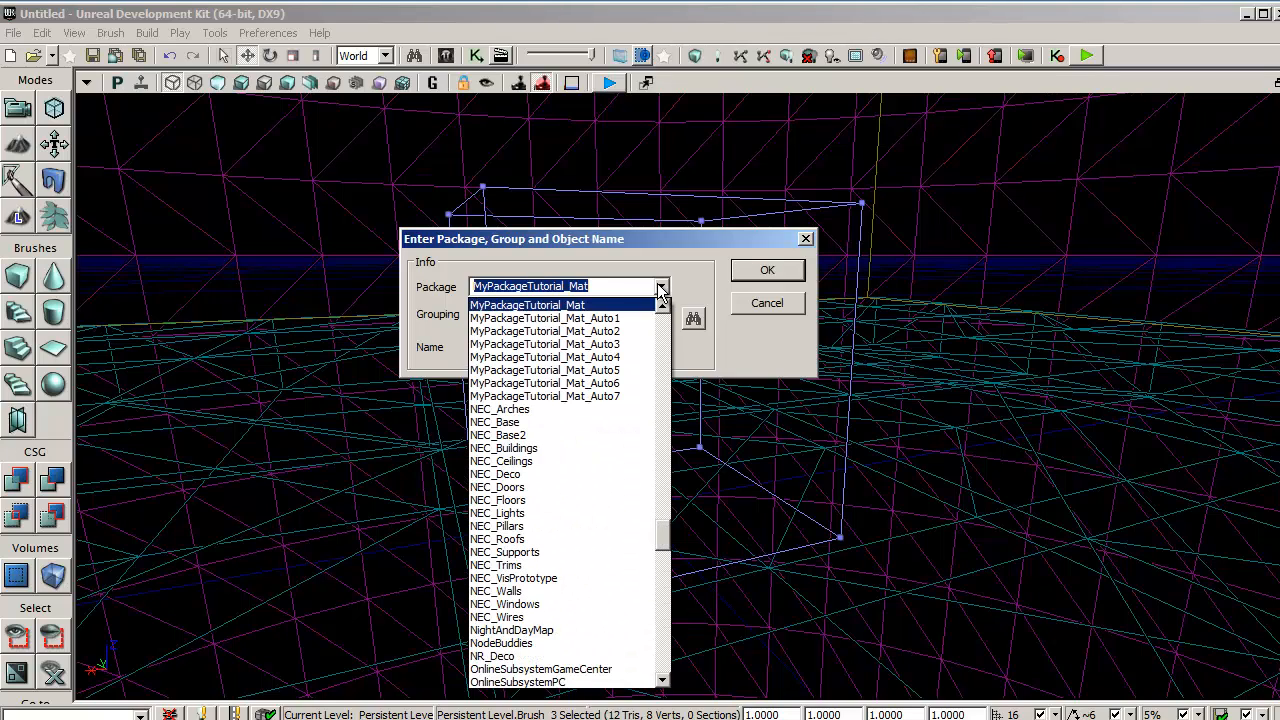
left_click(557, 305)
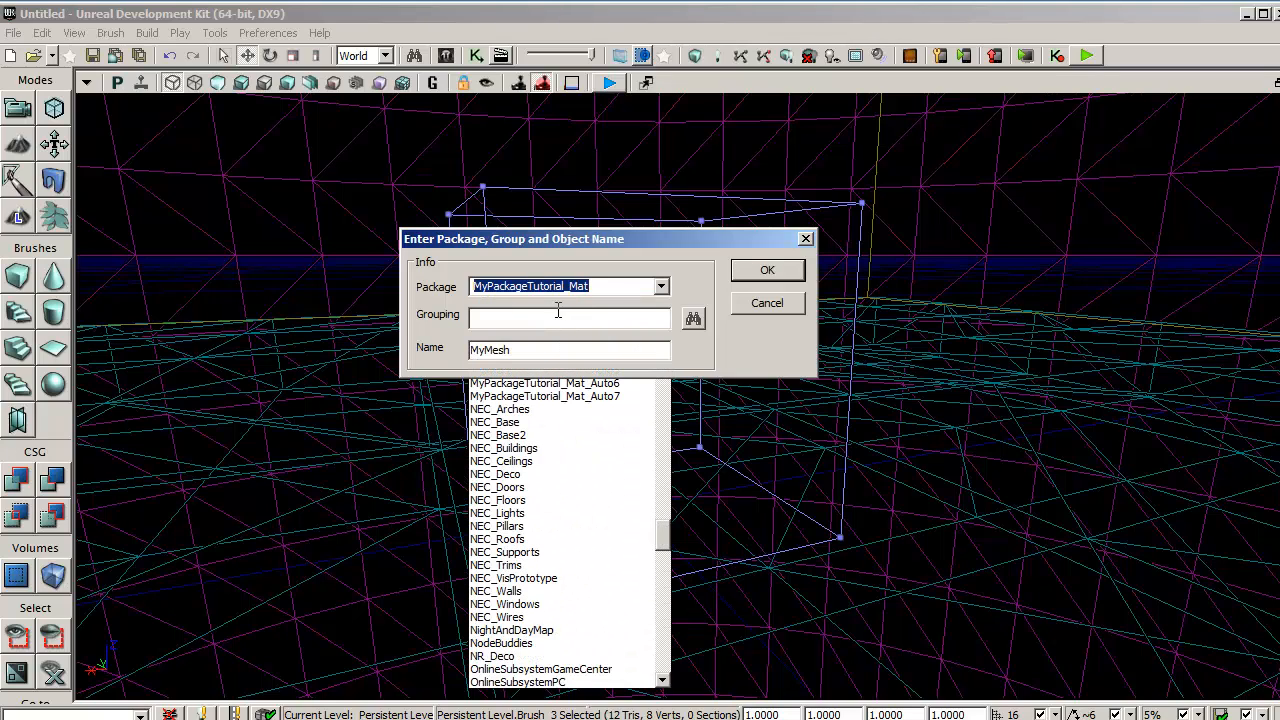
left_click(693, 319)
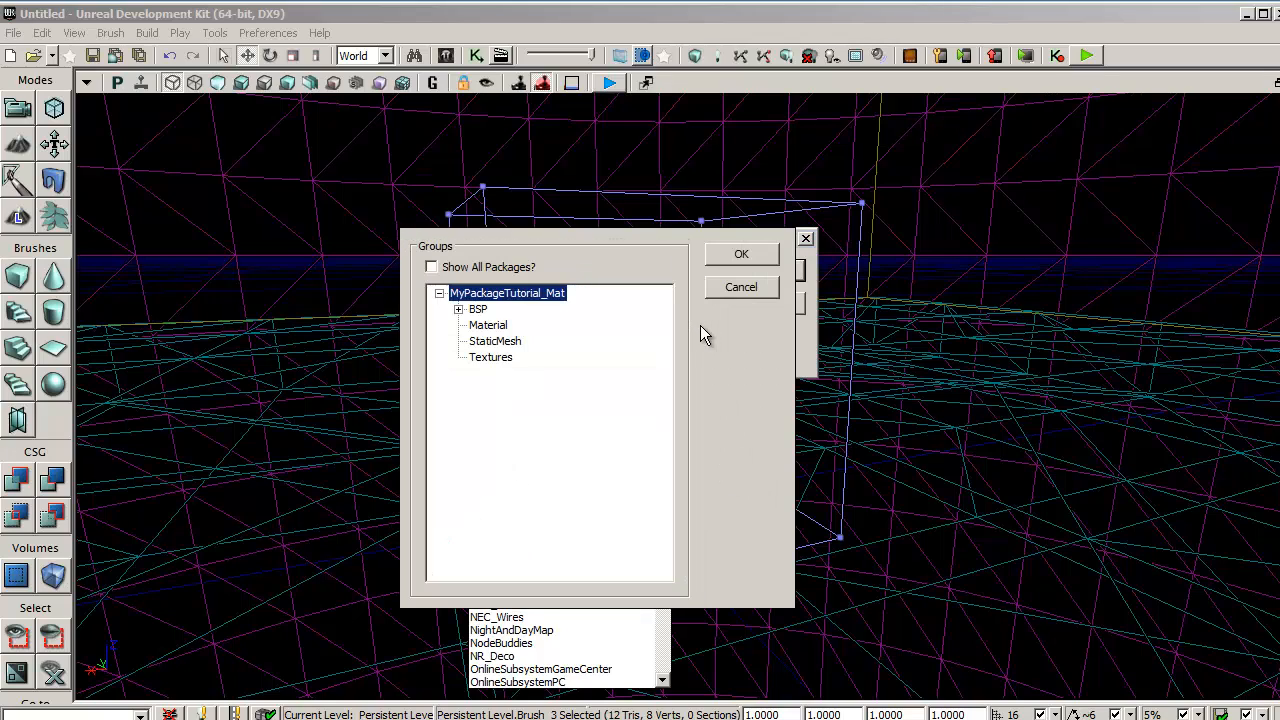
left_click(514, 342)
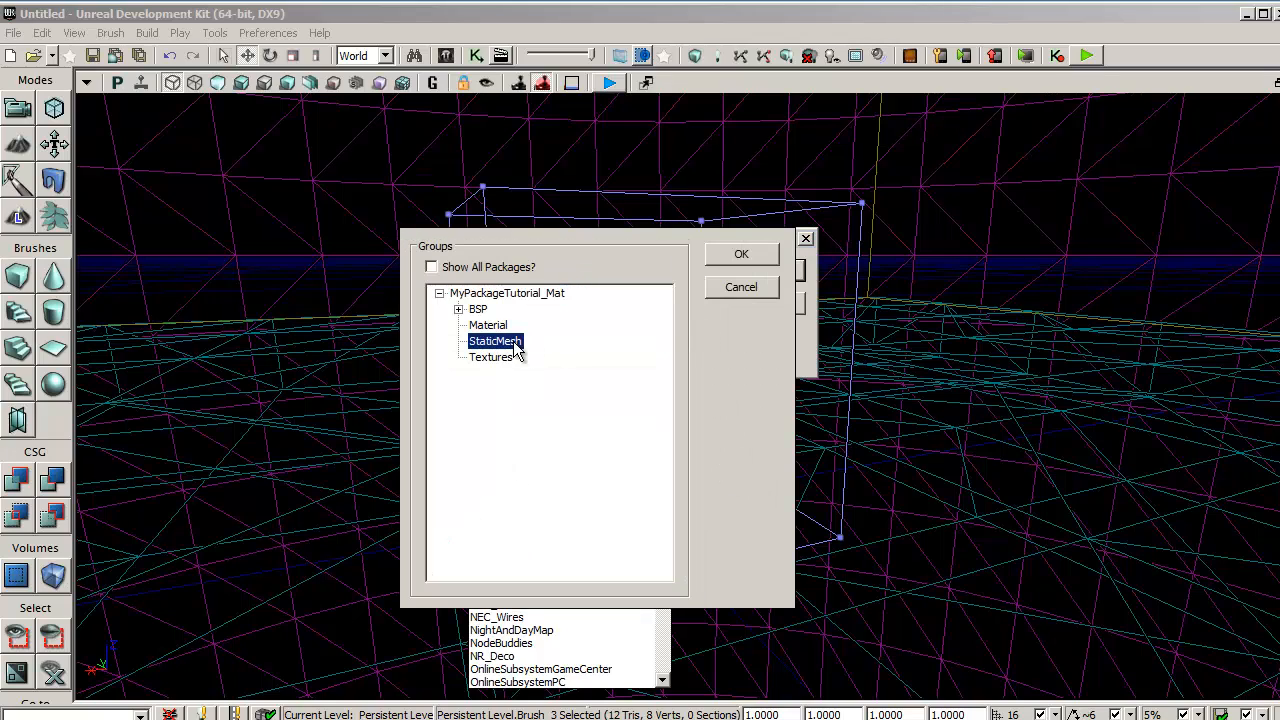
left_click(742, 256)
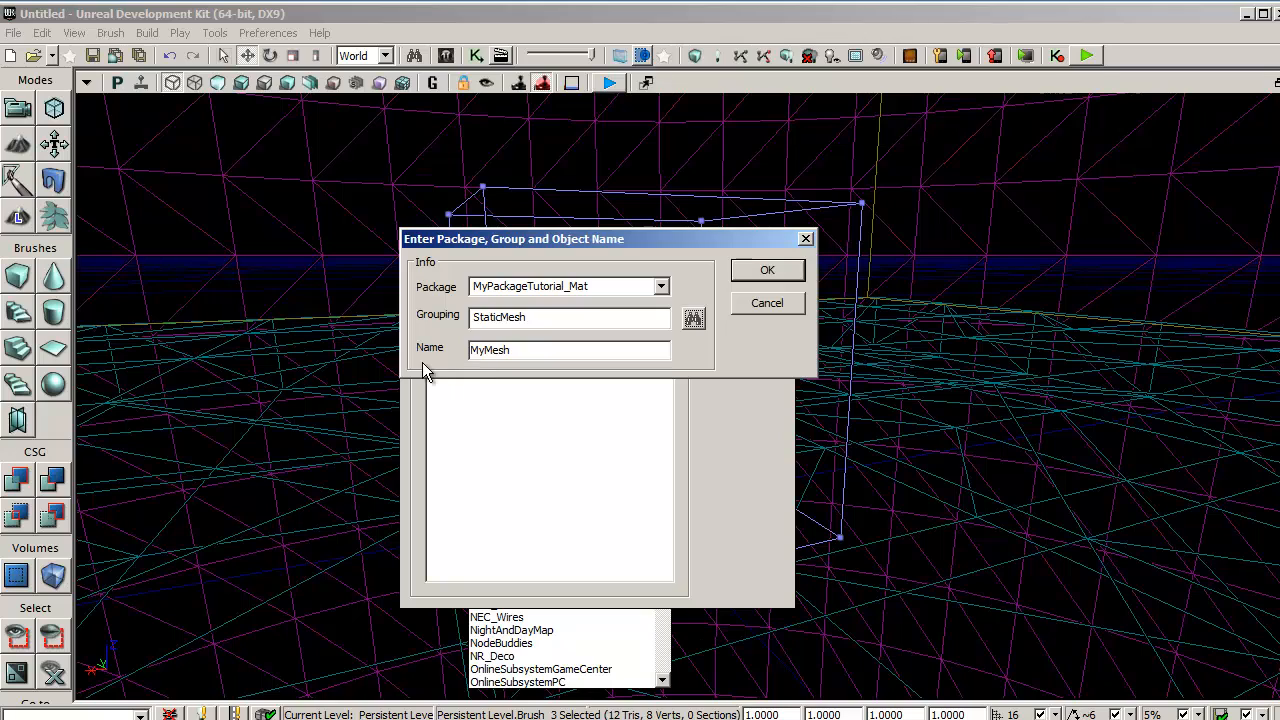
left_click(766, 271)
Delete the original CSG cube brush from the level.
left_click(600, 309)
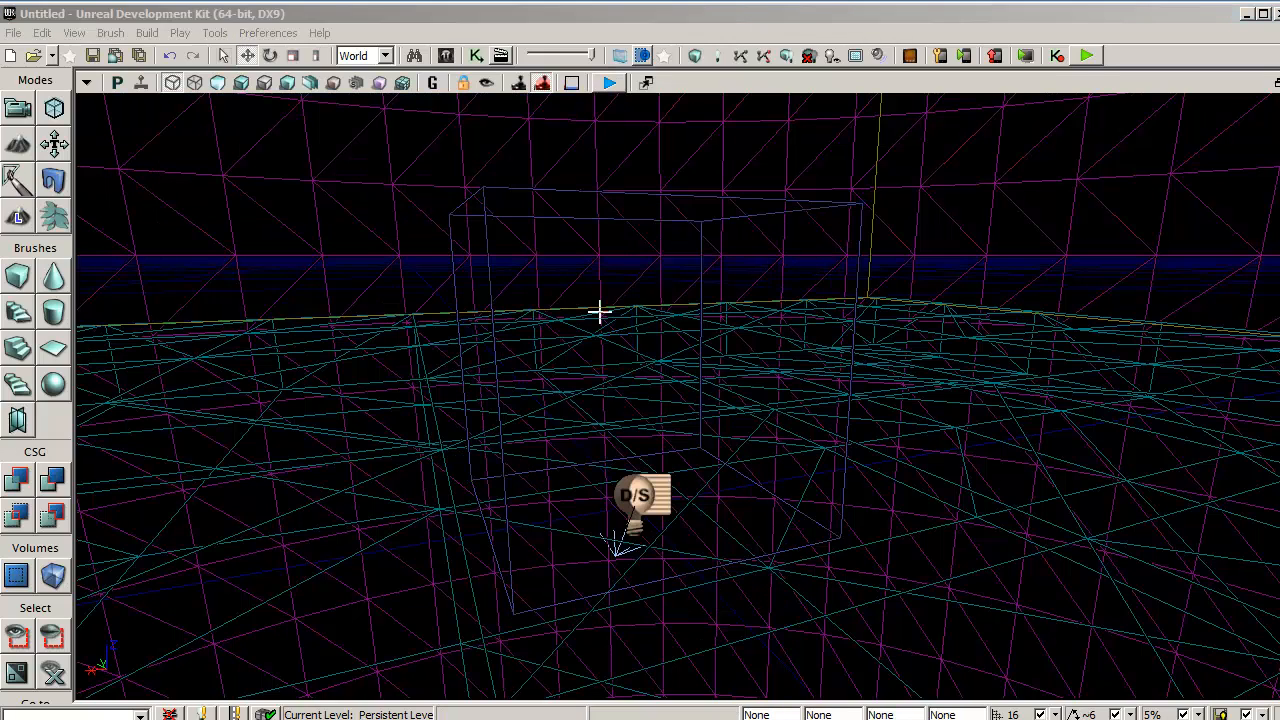
left_click(583, 216)
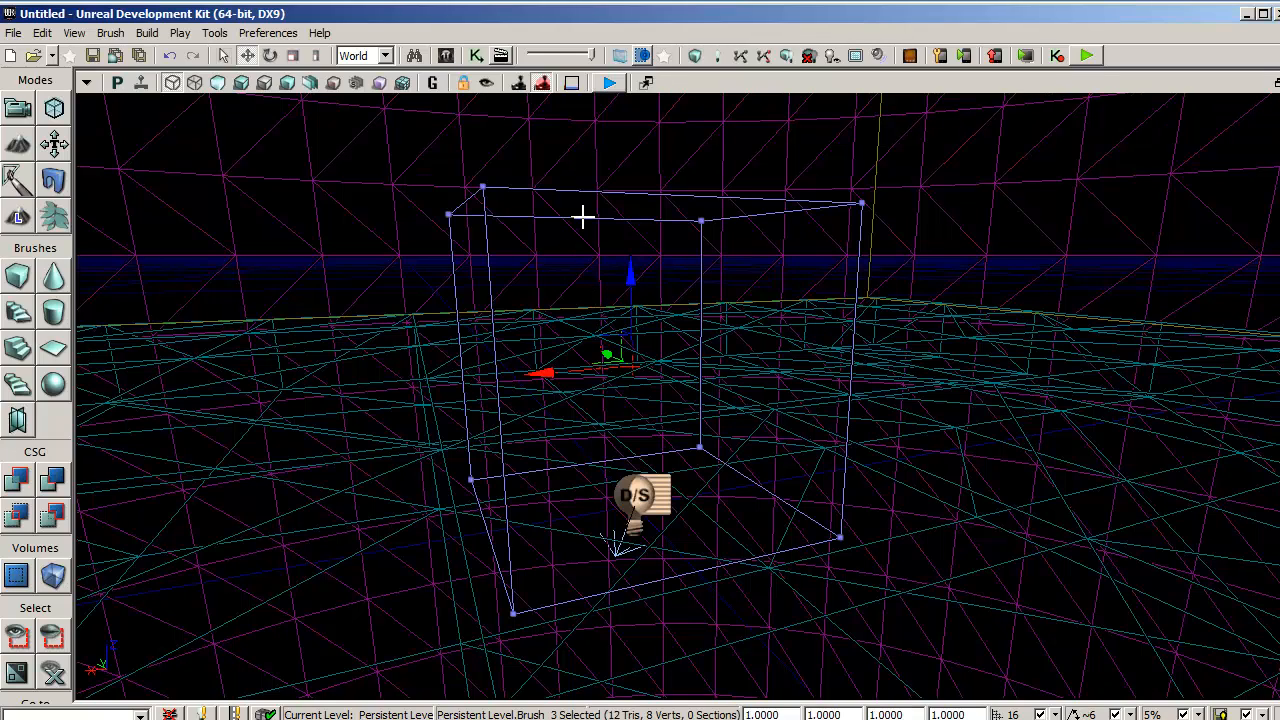
key("Delete")
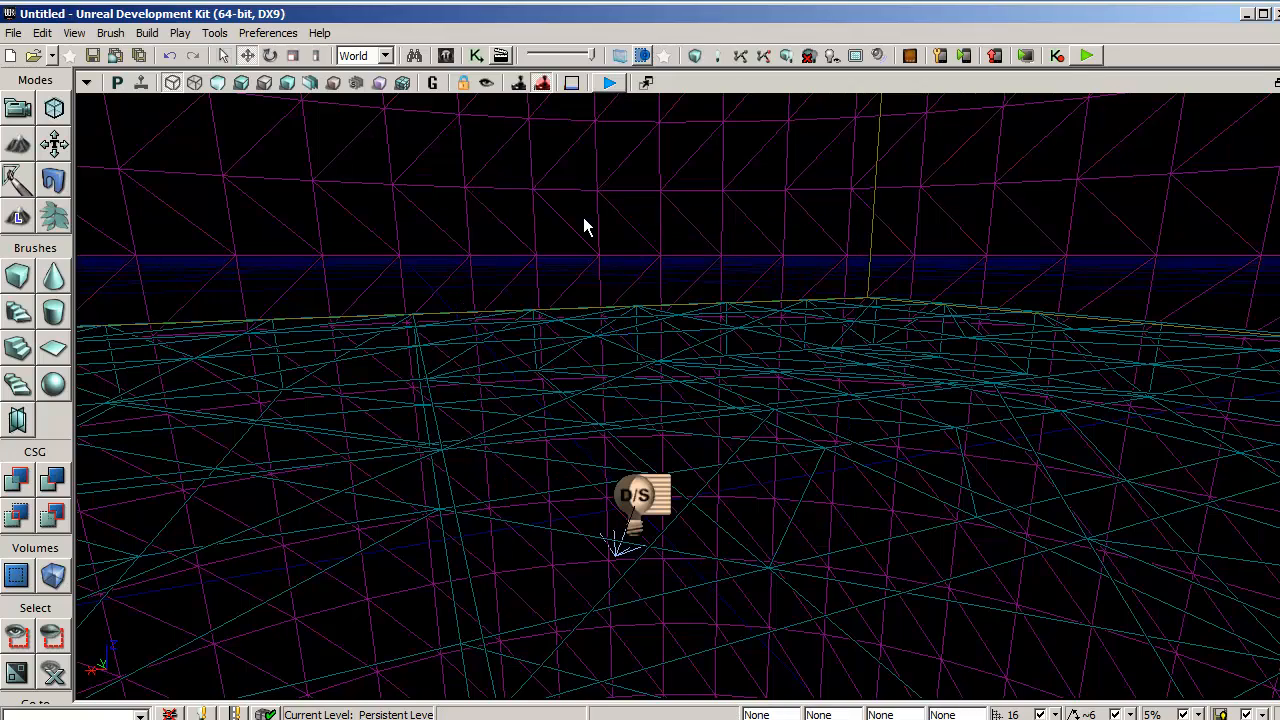
Switch the perspective viewport to lit mode and rebuild the level's geometry to clear the deleted cube brush.
left_click(243, 88)
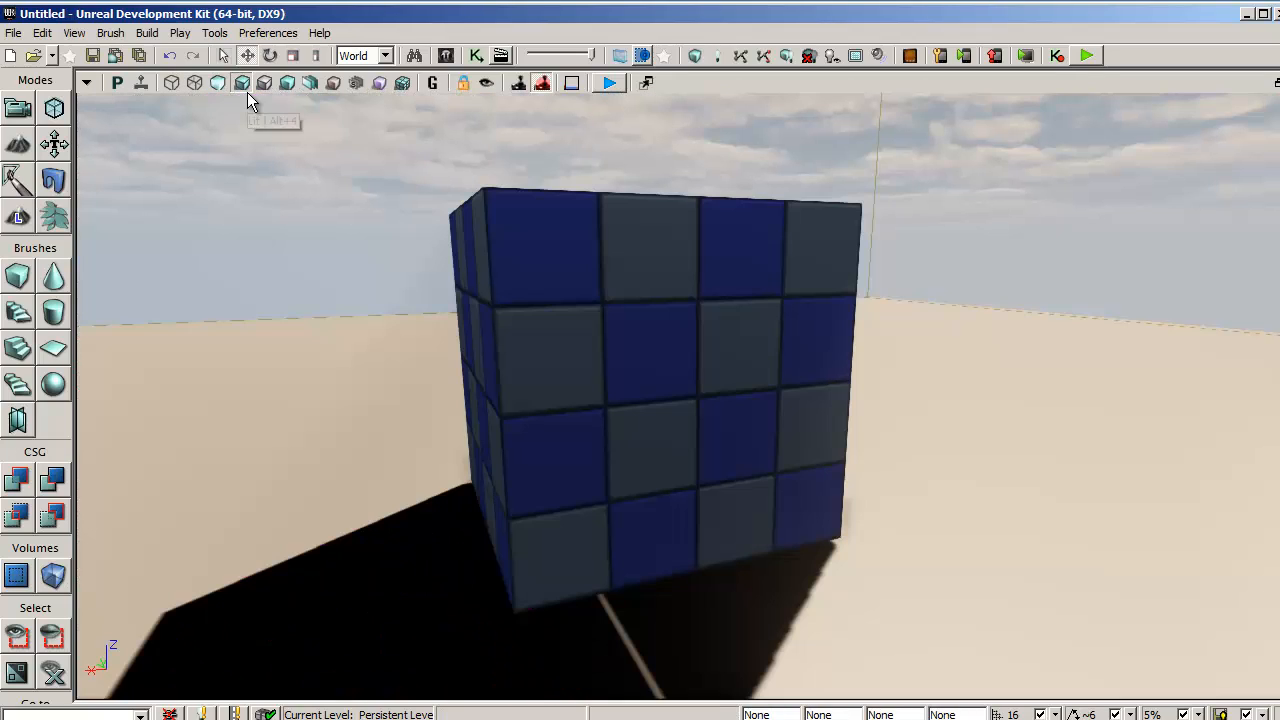
left_click(693, 55)
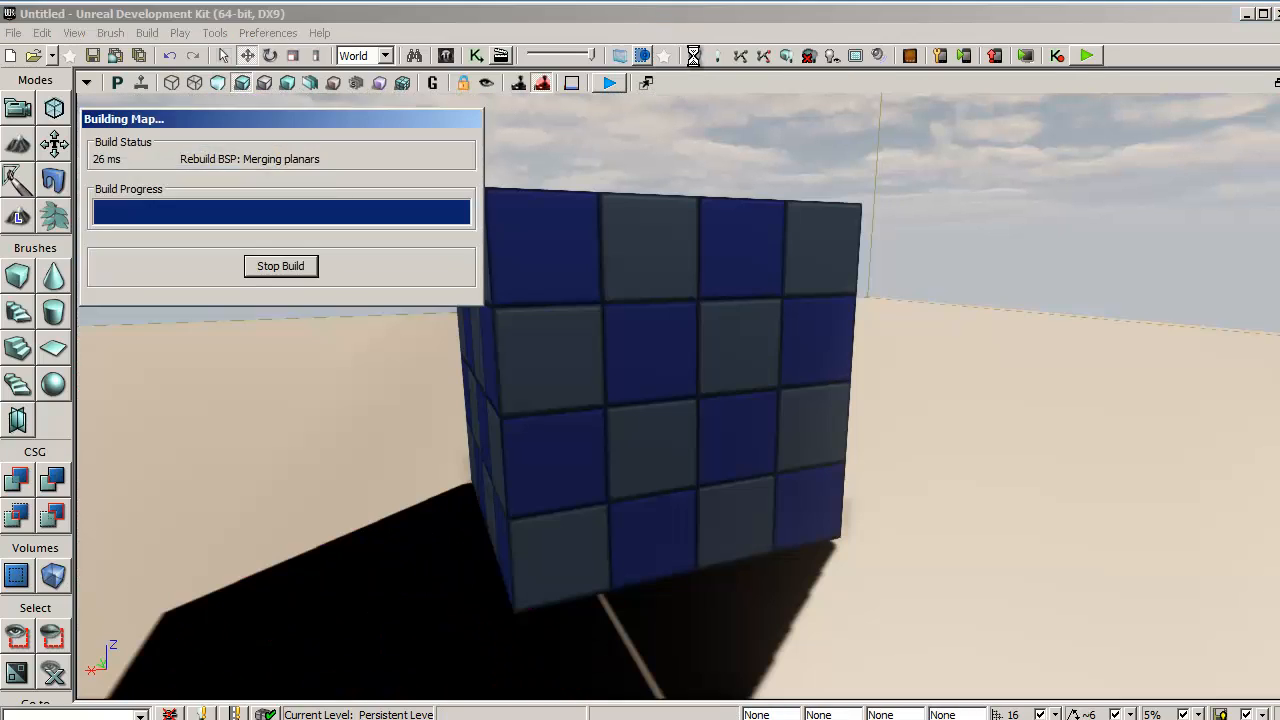
left_click(563, 196)
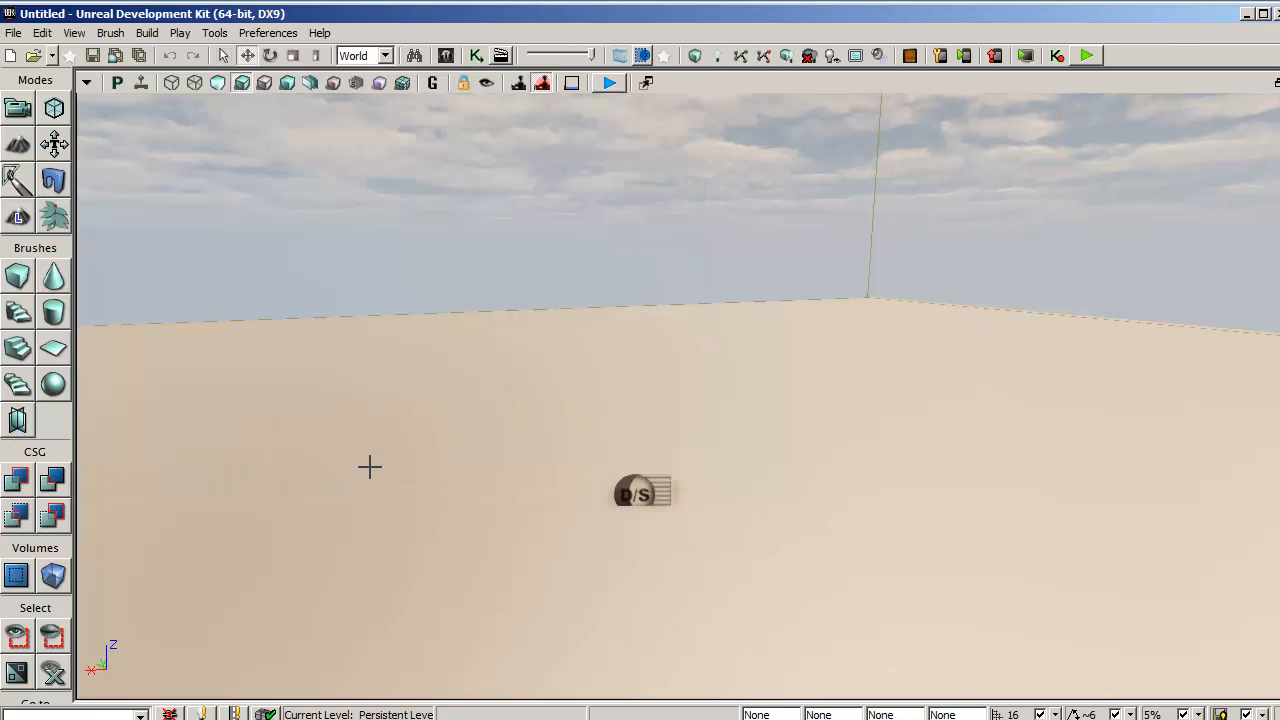
Find the MyMesh cube in the StaticMesh group of MyPackageTutorial_Mat and place it in the level.
left_click(722, 719)
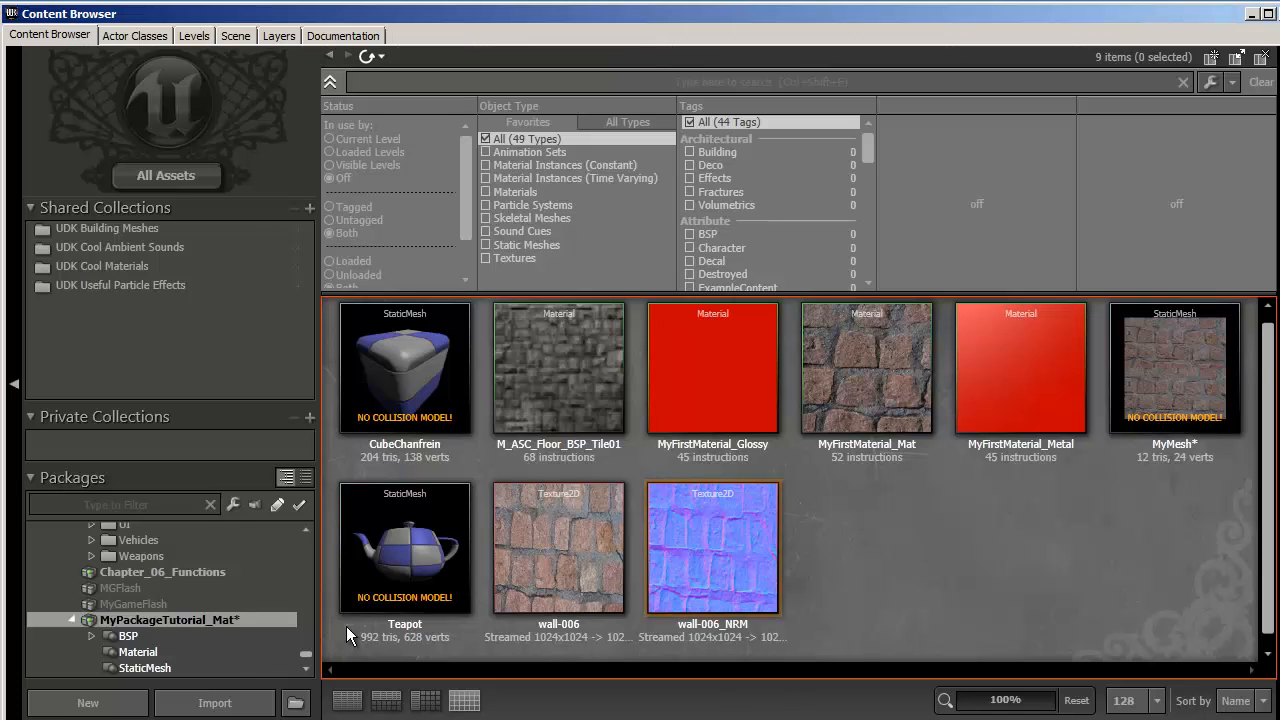
left_click(141, 669)
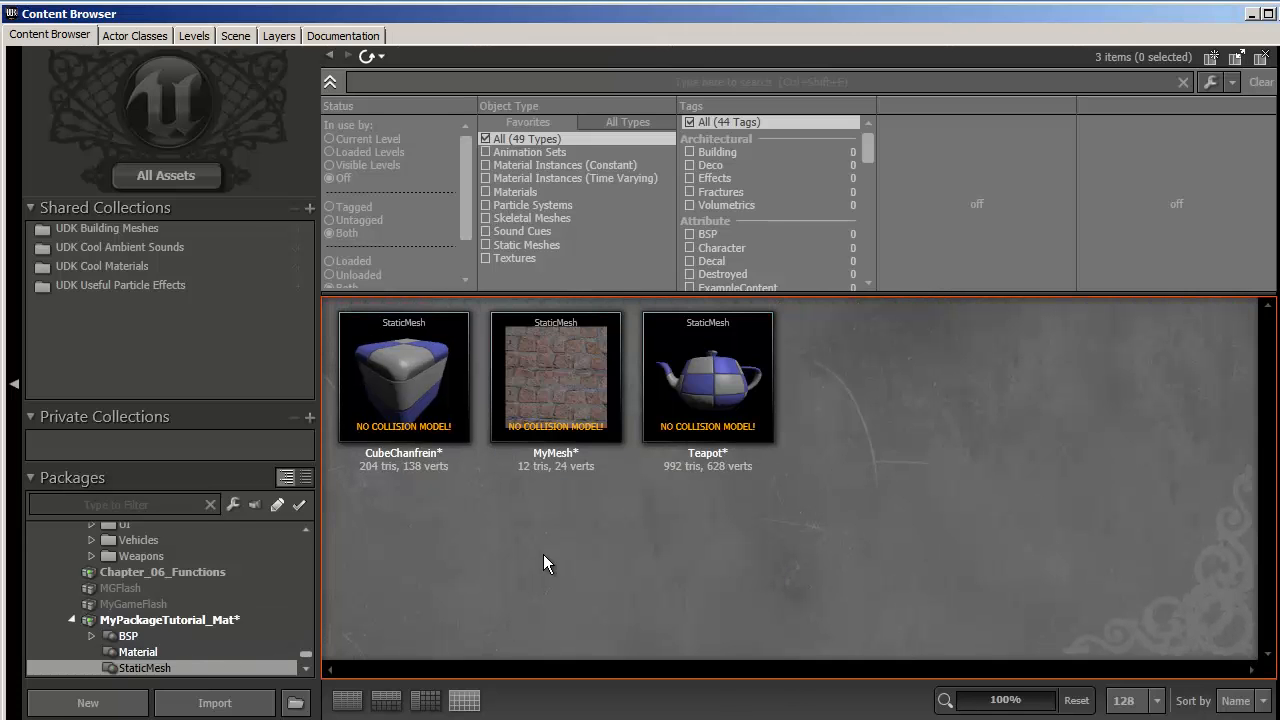
mouse_move(566, 358)
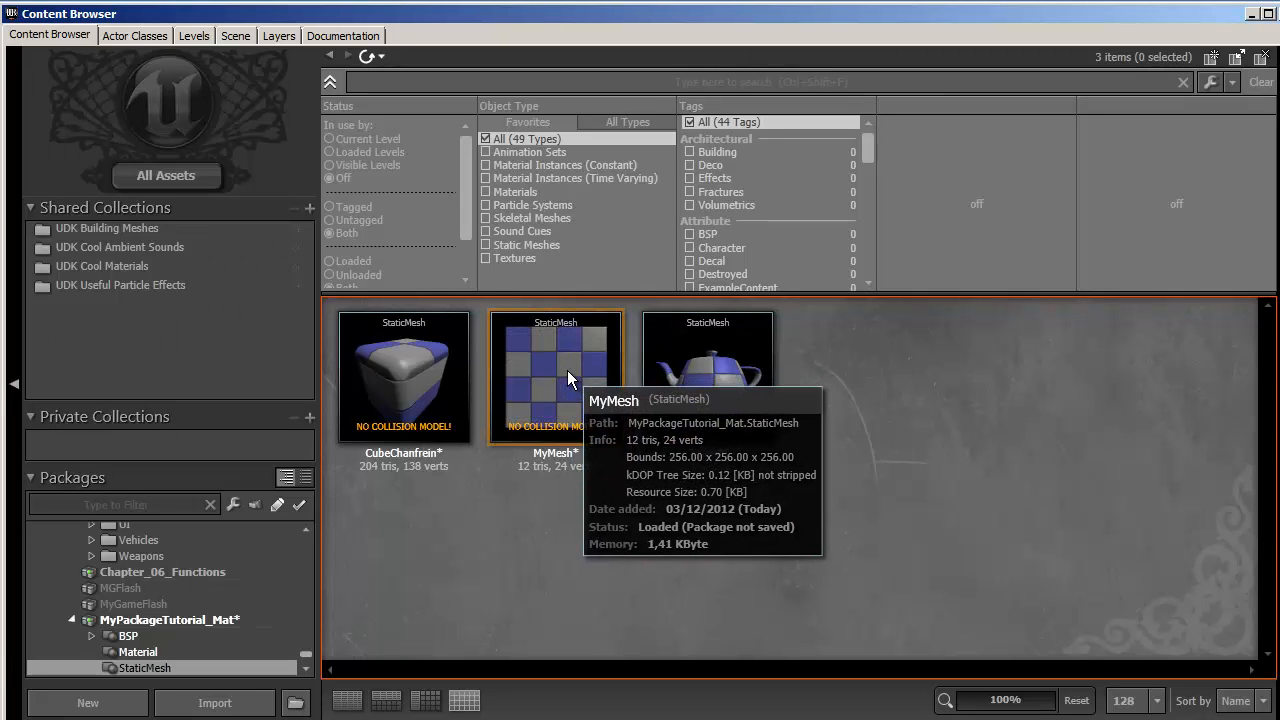
left_click(567, 370)
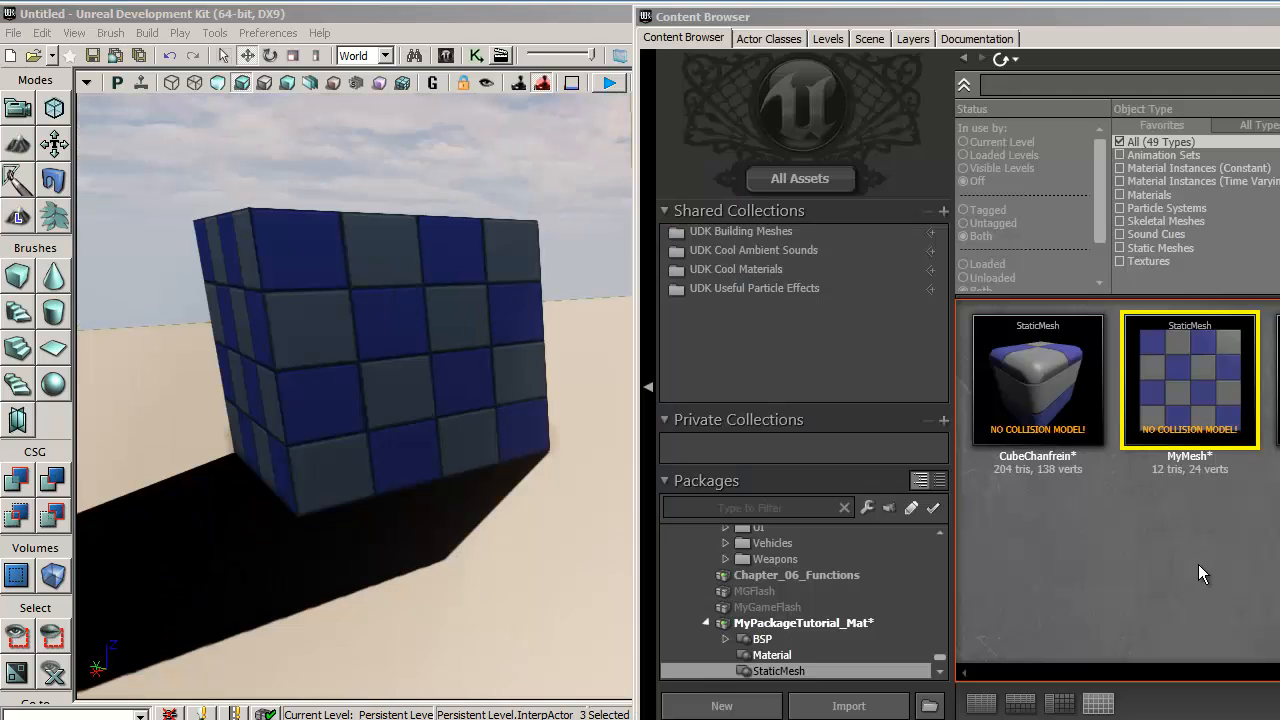
Open MyMesh in the Static Mesh Editor and turn the cube to view several of its faces.
mouse_move(1178, 378)
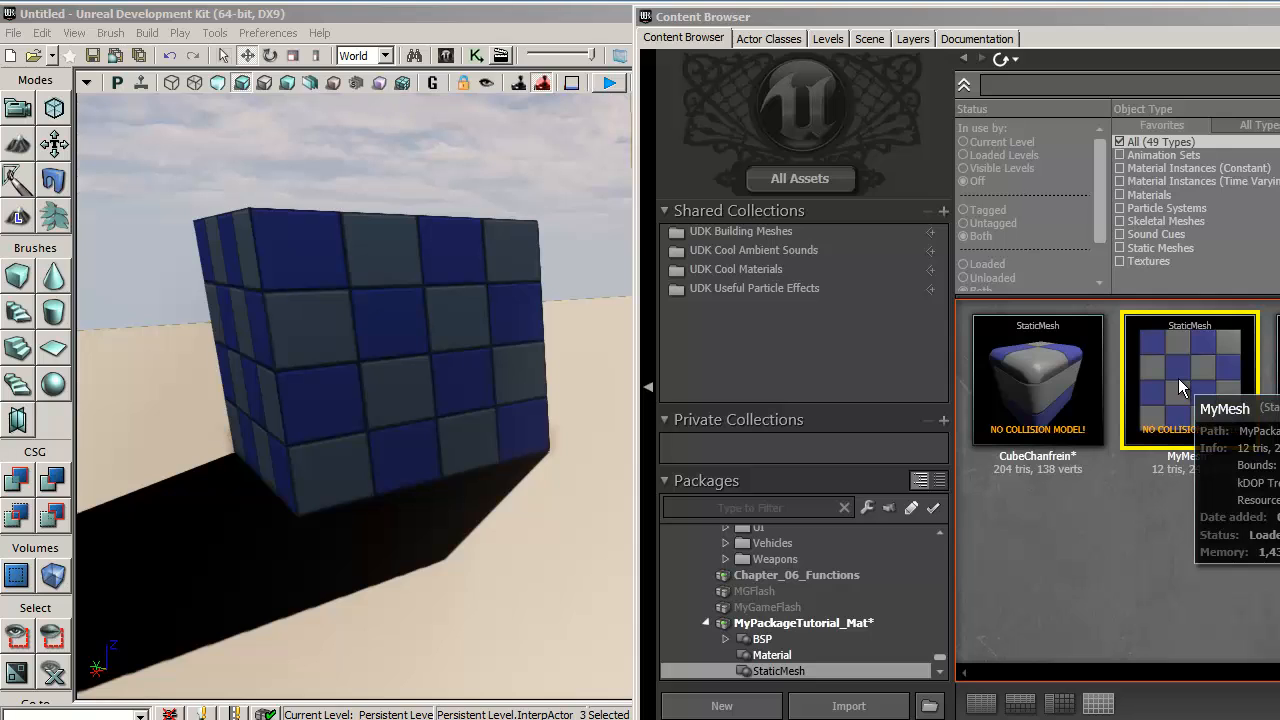
double_click(1178, 378)
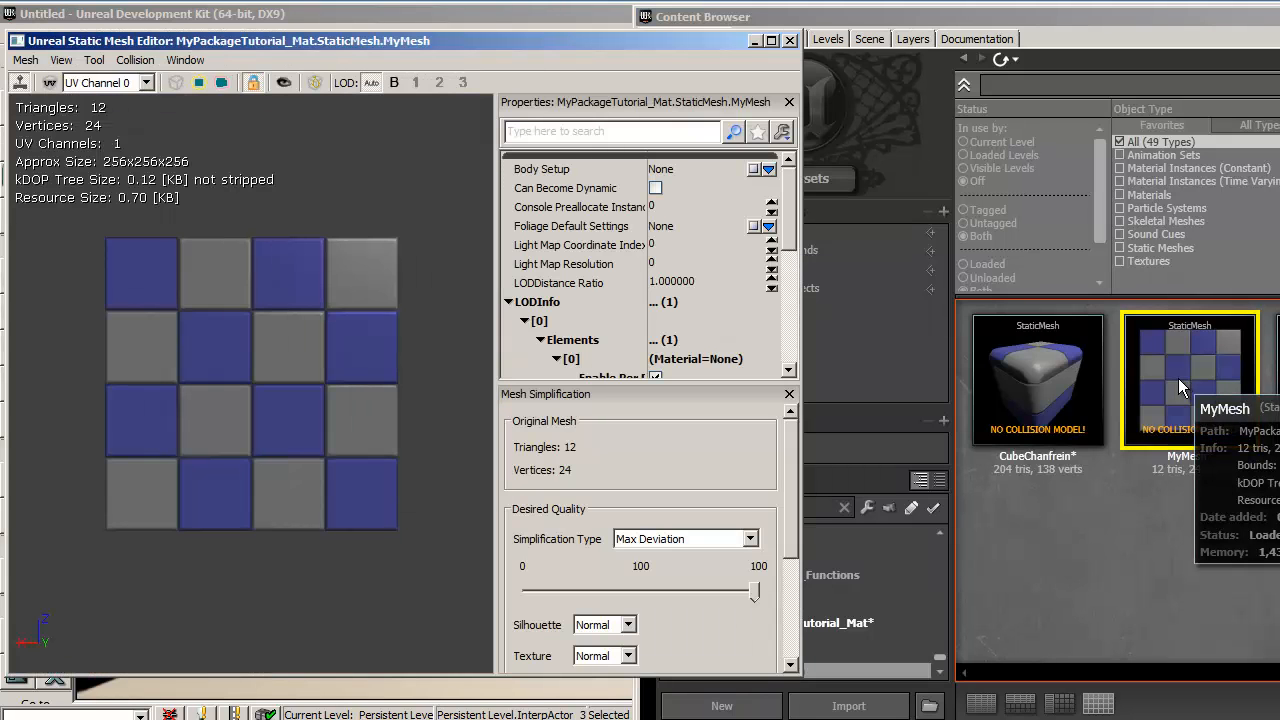
left_click_drag(236, 390, 251, 250)
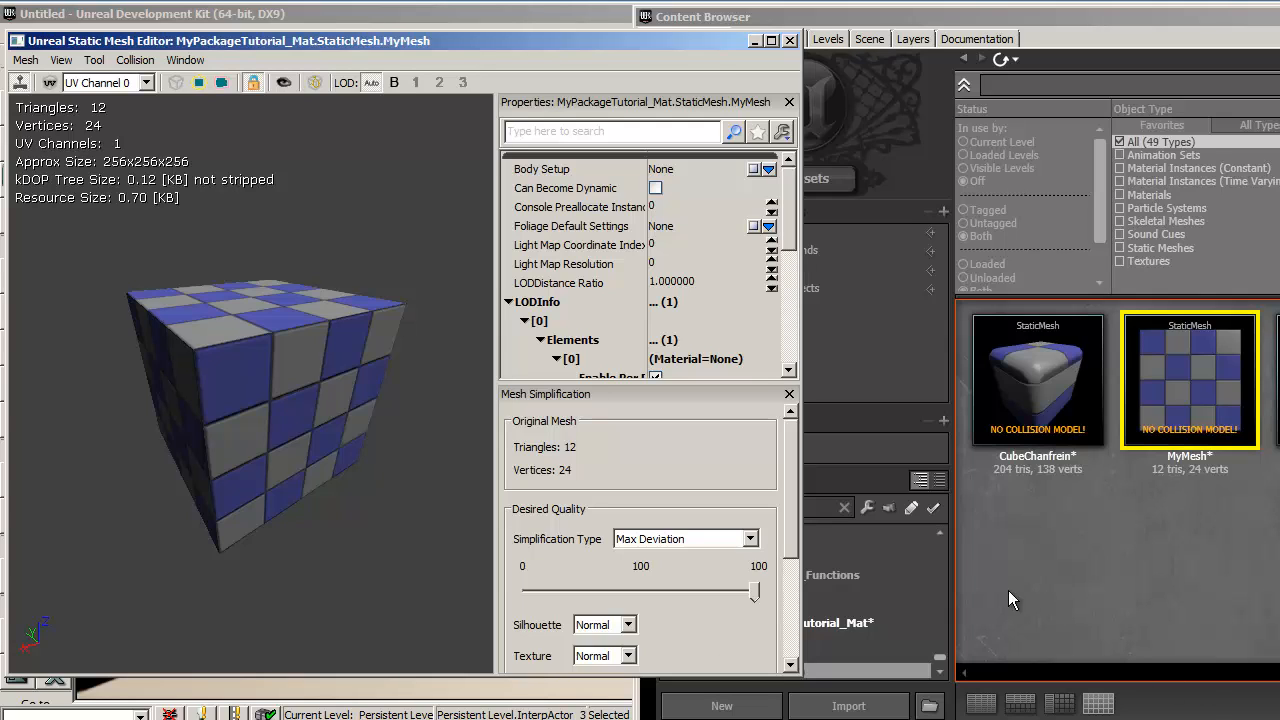
Assign MyFirstMaterial_Mat from the package's Material group to MyMesh's LODInfo element 0 and close the Static Mesh Editor.
left_click(1034, 564)
left_click(795, 655)
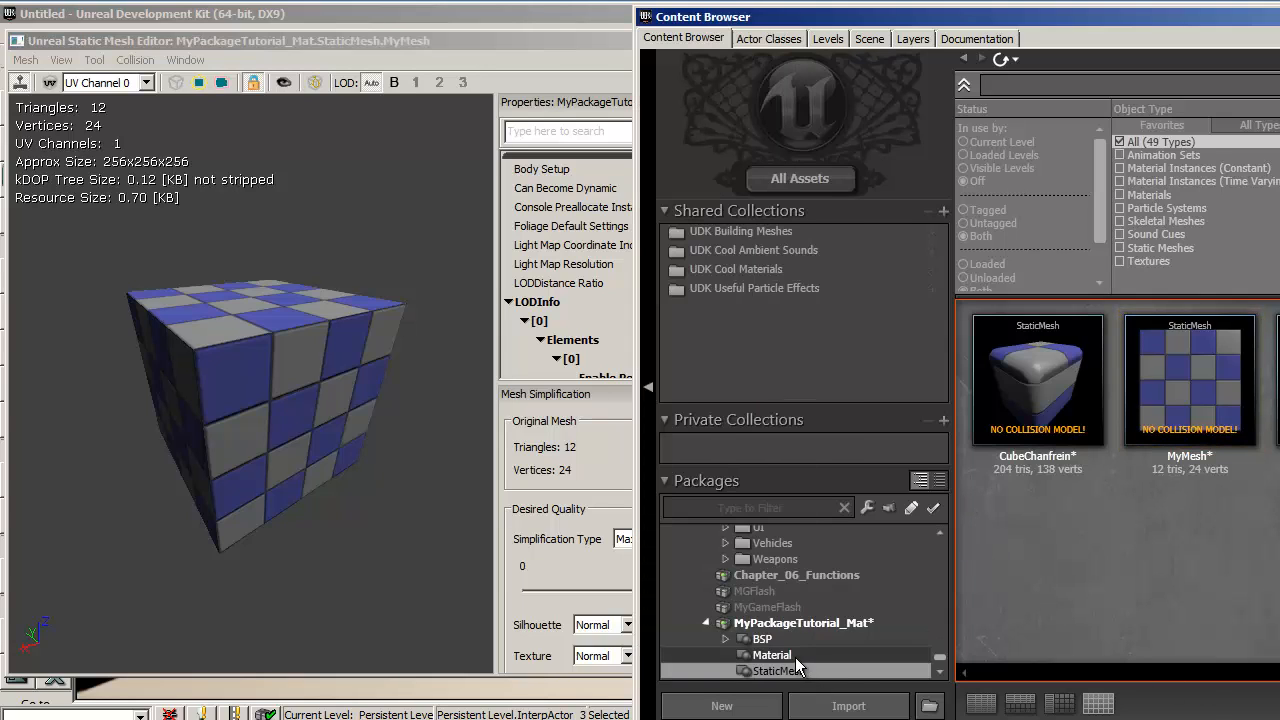
left_click(1210, 402)
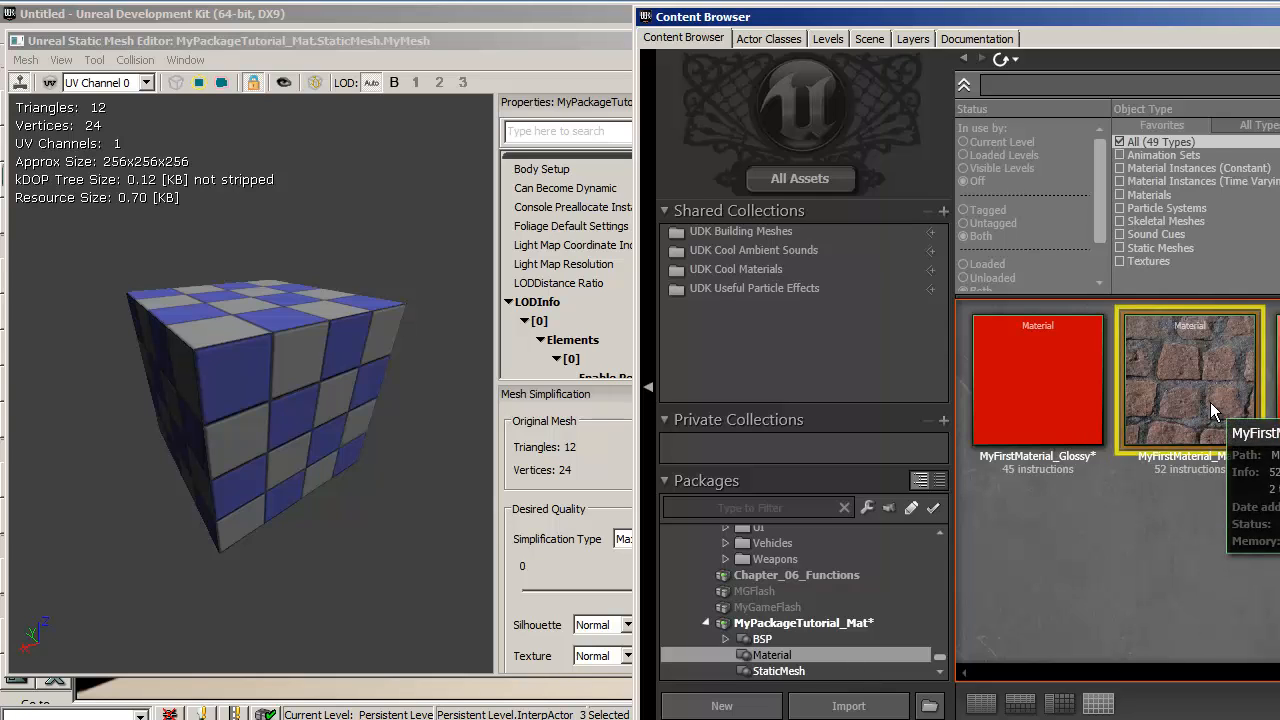
left_click(381, 37)
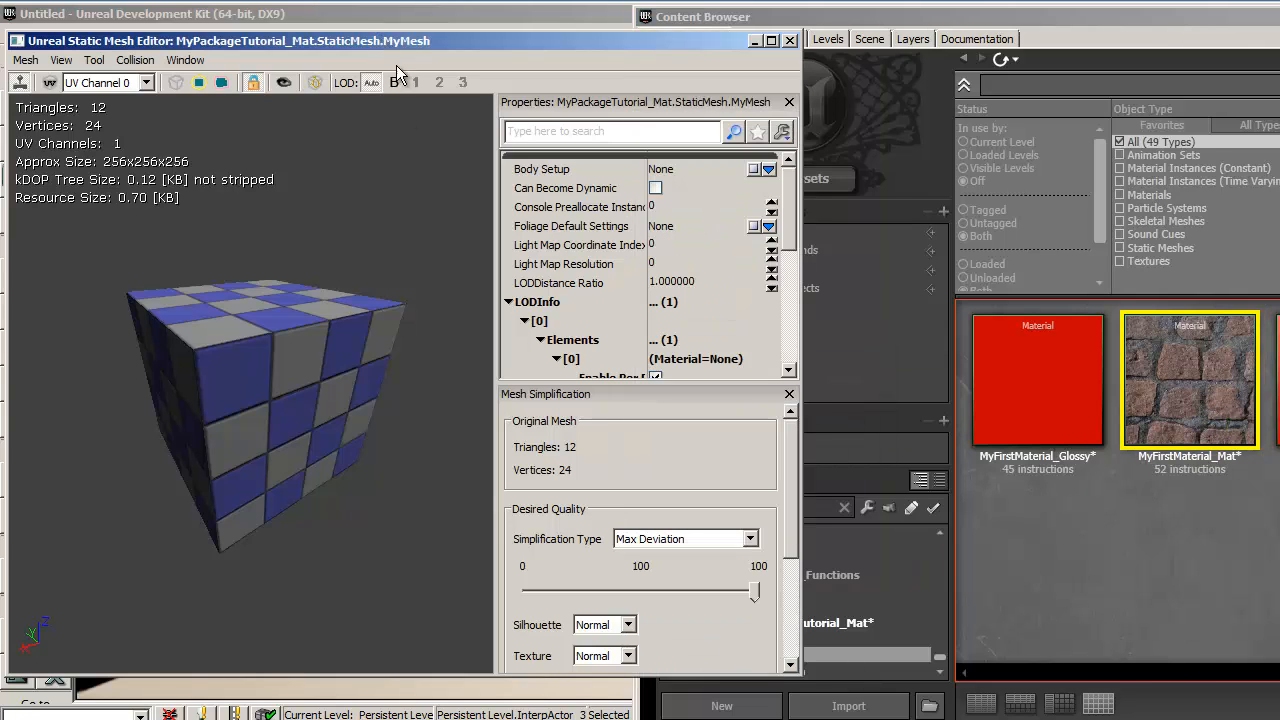
left_click_drag(788, 218, 788, 235)
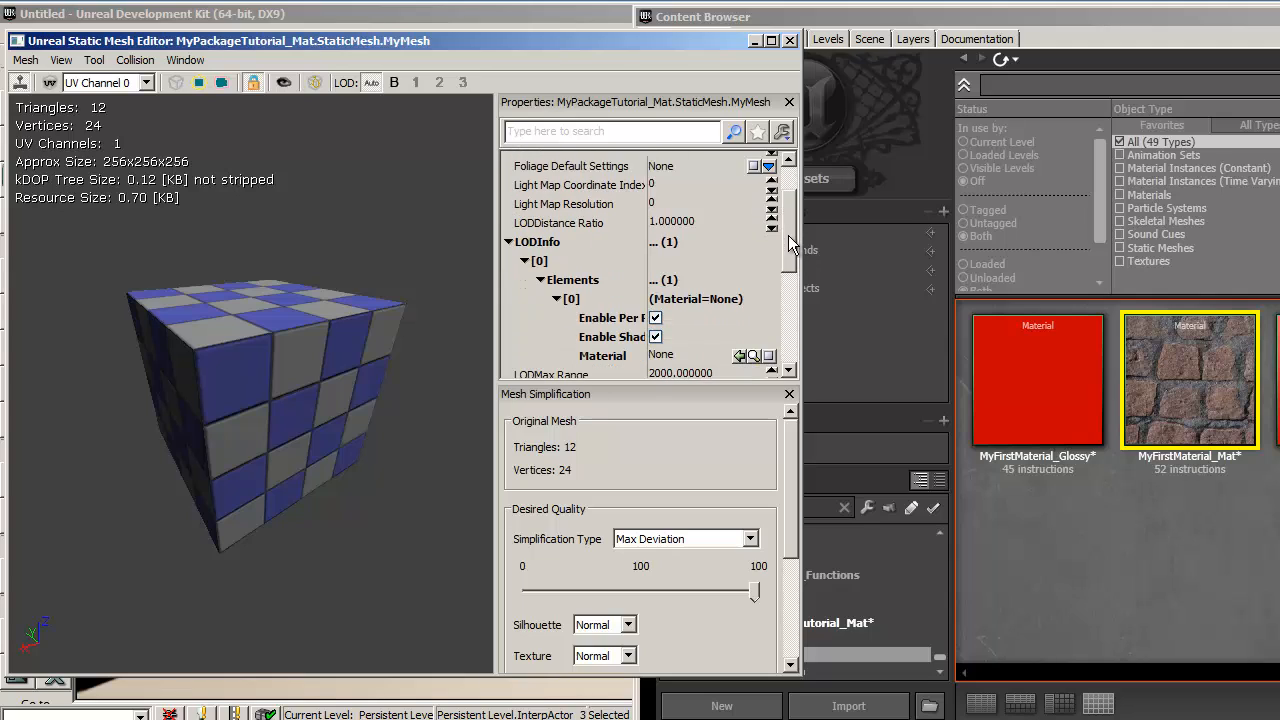
left_click(509, 242)
left_click(509, 242)
left_click(740, 357)
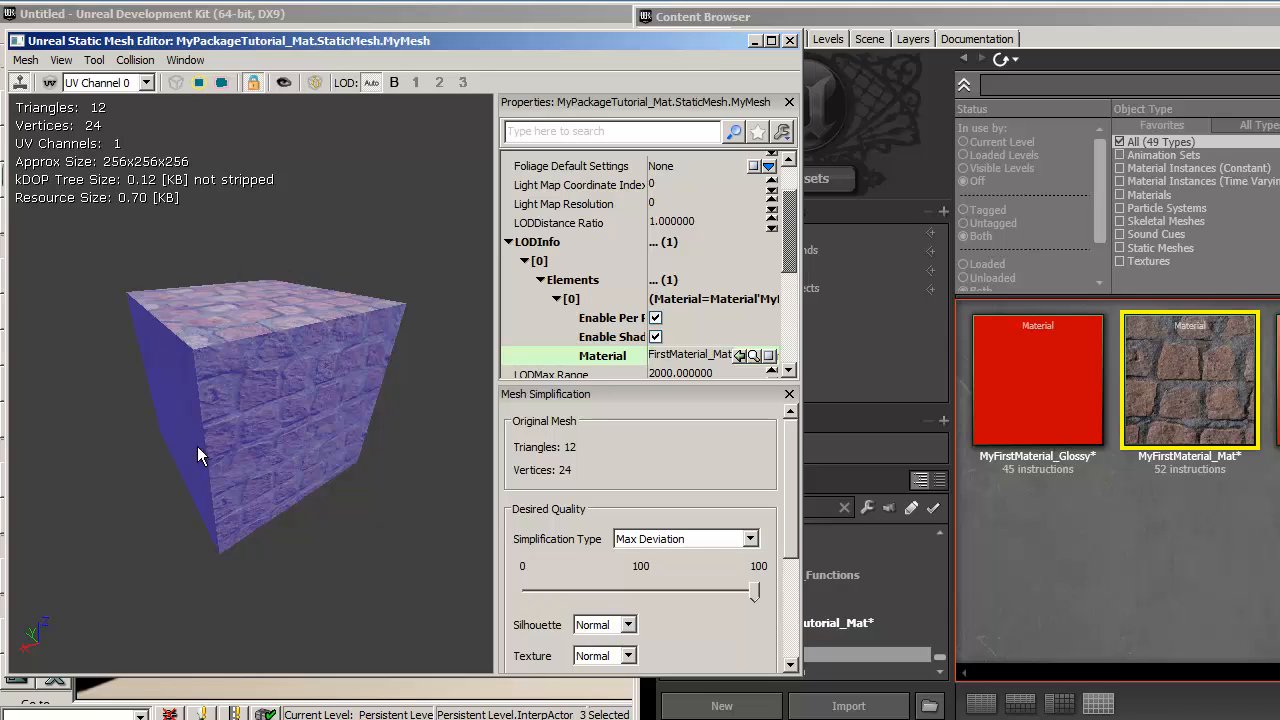
left_click(789, 40)
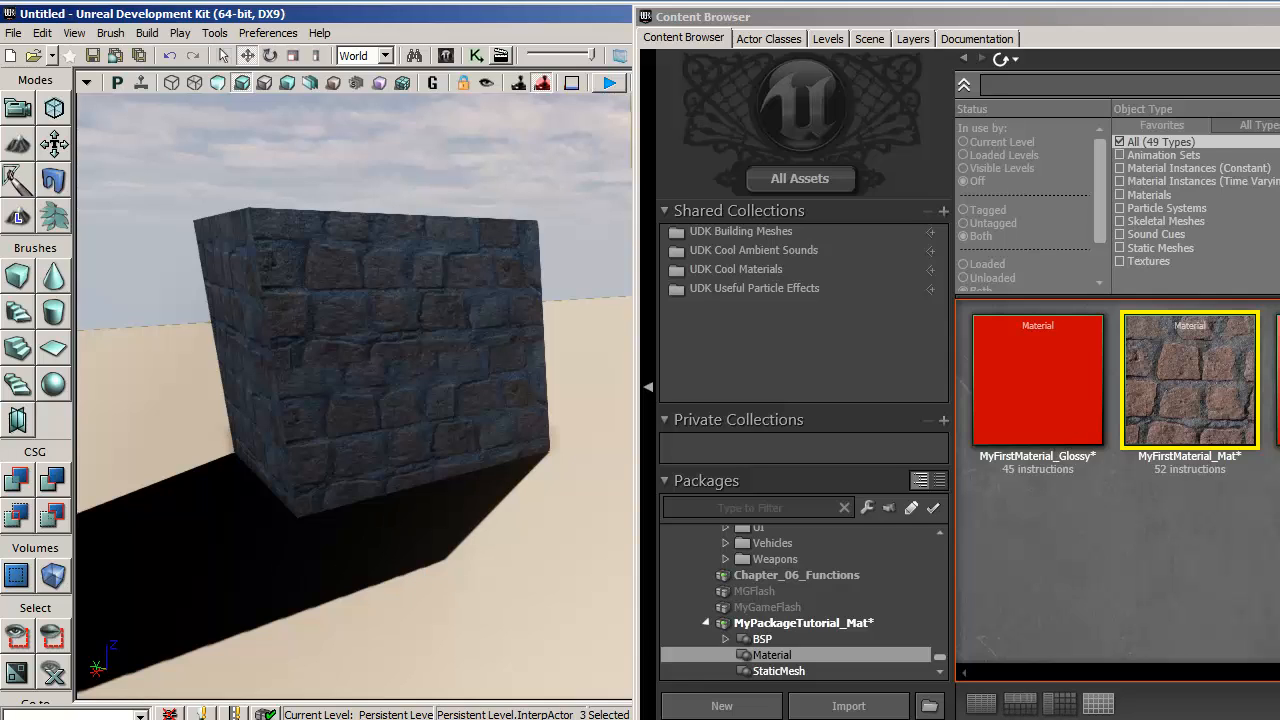
Add a texture coordinate node to MyFirstMaterial_Mat and connect it to the UVs inputs of the diffuse and normal texture samples.
left_click(1045, 718)
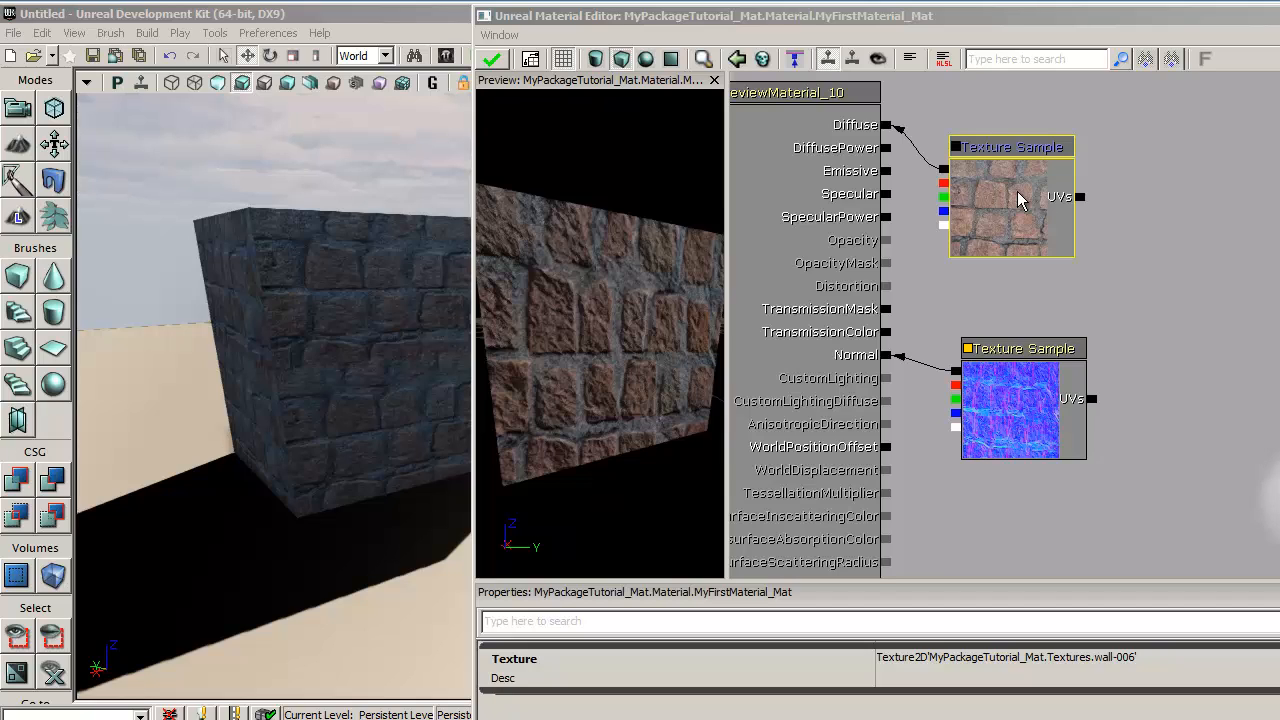
right_click(1101, 99)
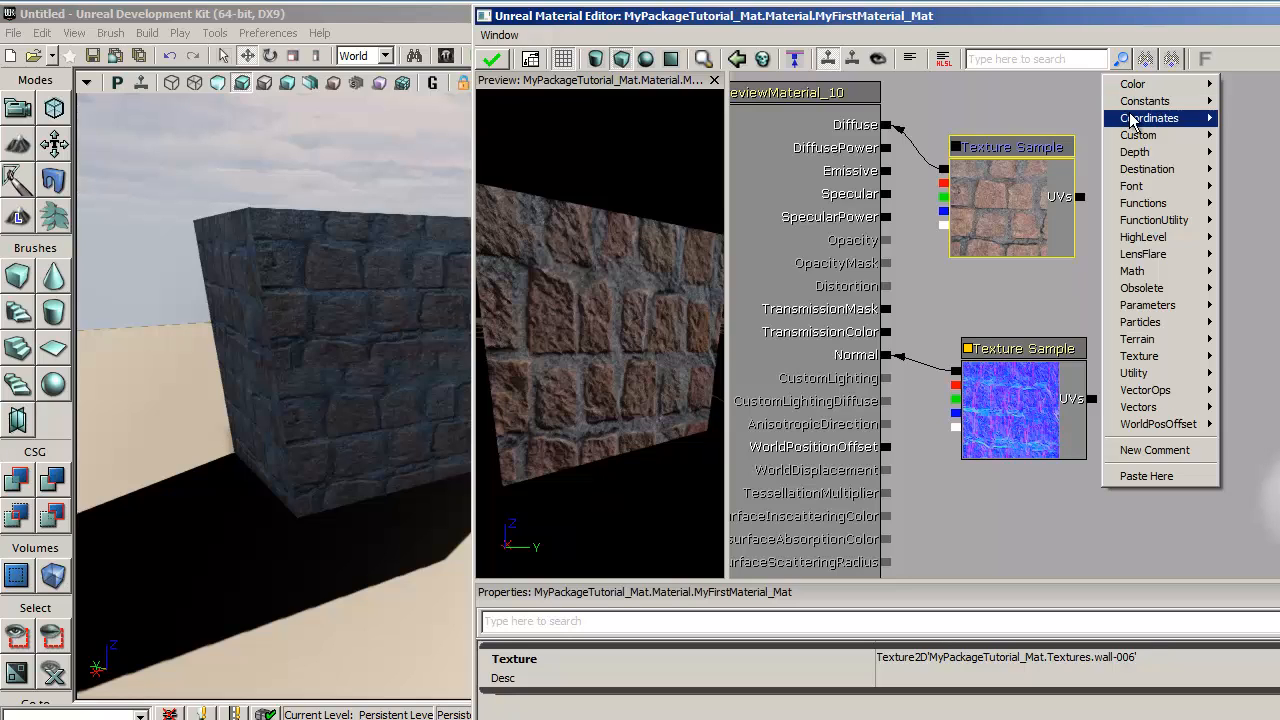
mouse_move(1133, 119)
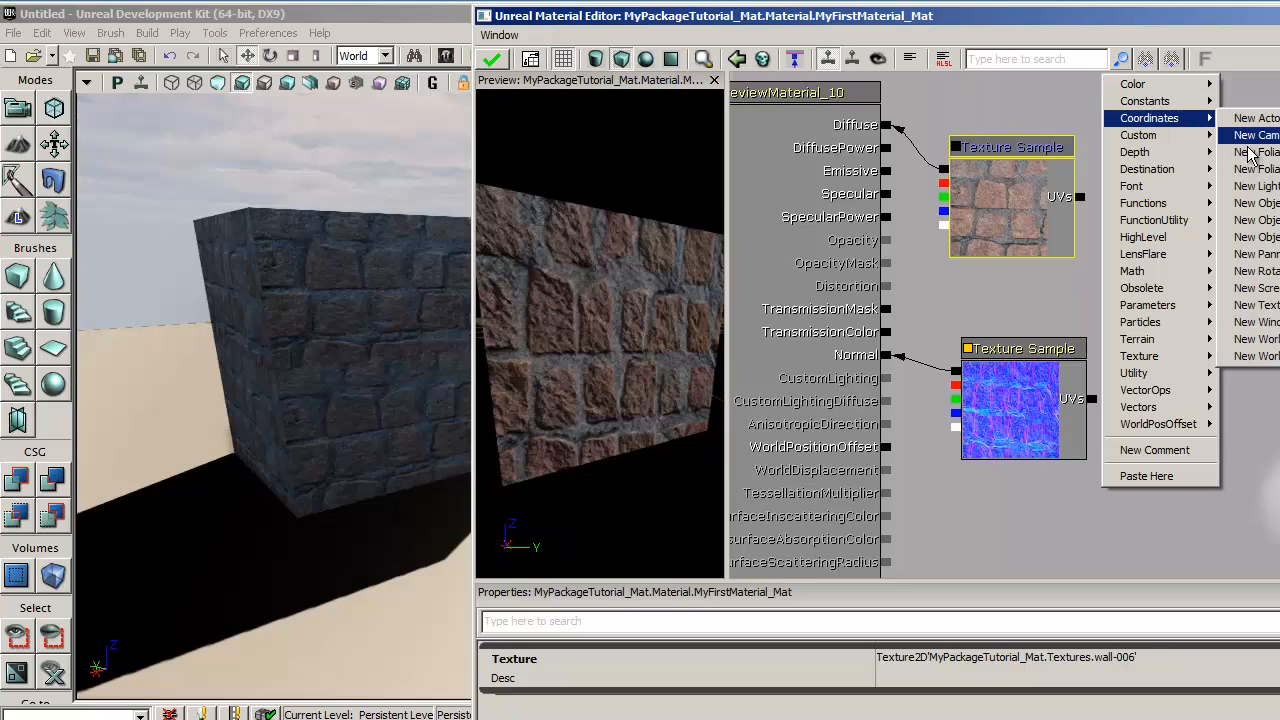
left_click(1256, 305)
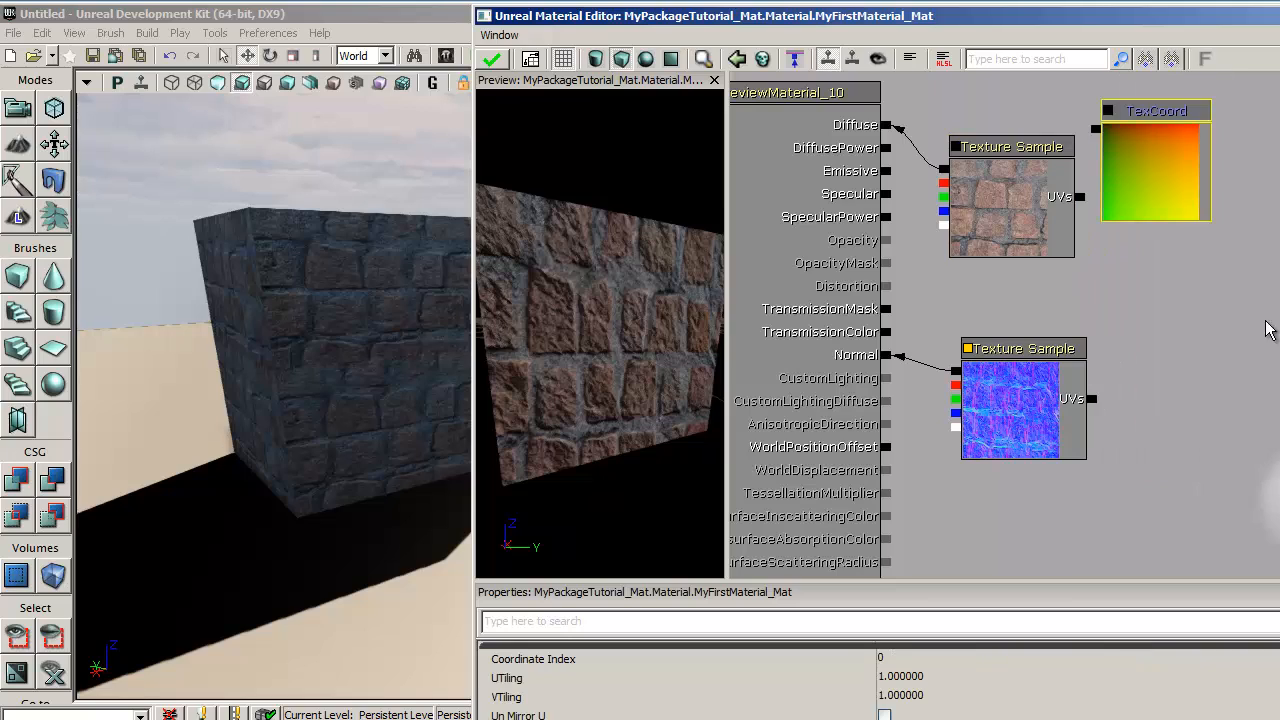
left_click_drag(1163, 169, 1210, 326)
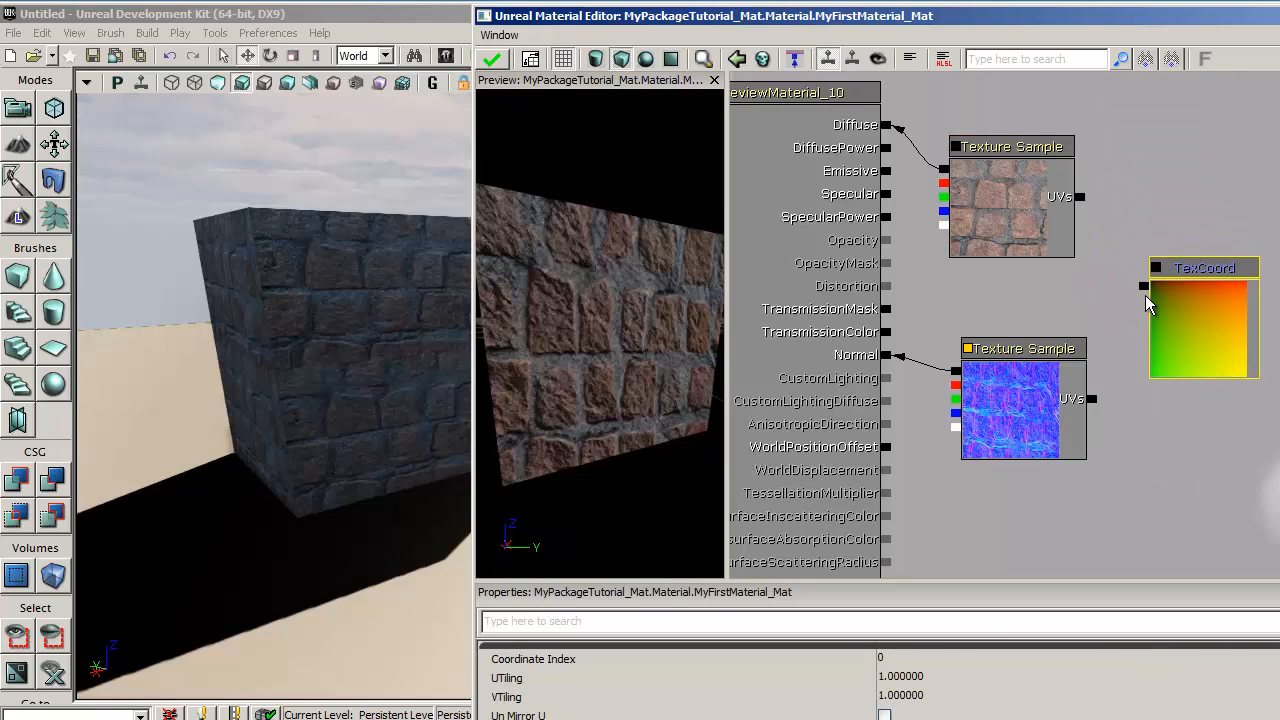
left_click_drag(1144, 287, 1080, 200)
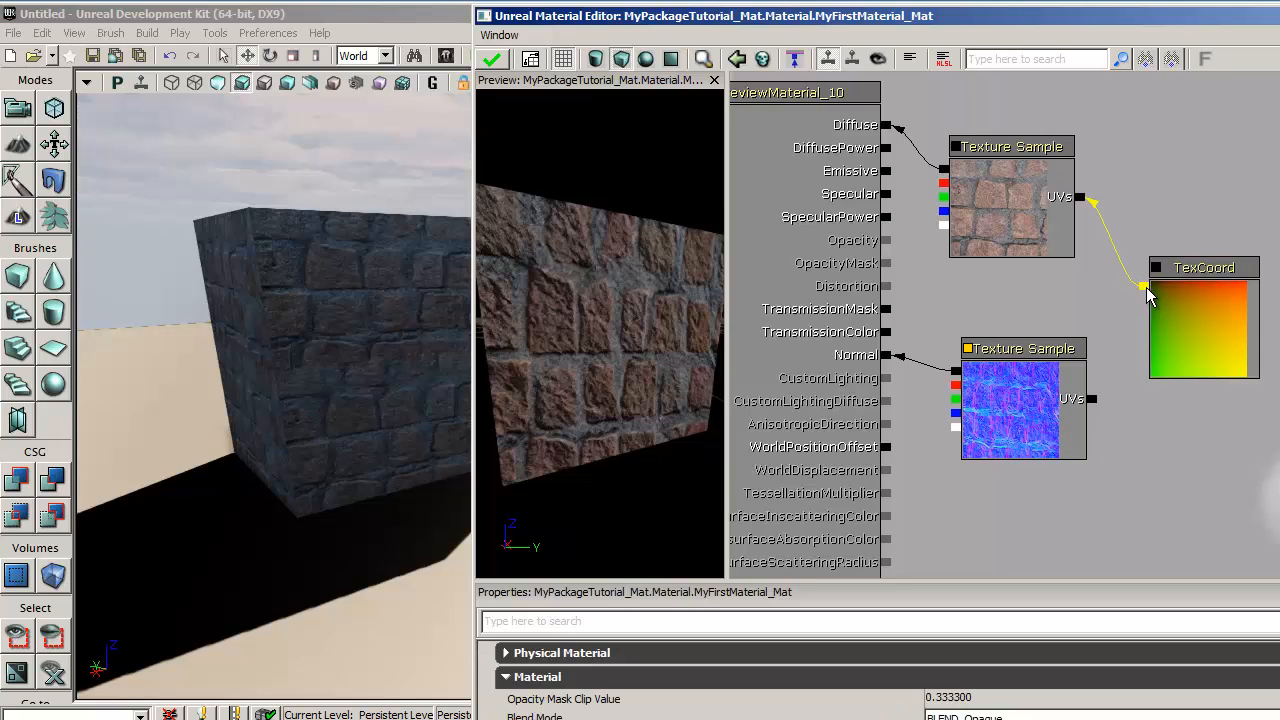
left_click_drag(1145, 287, 1094, 400)
Set the TexCoord node's UTiling and VTiling to 2, apply the material changes and check the cube in the level.
left_click(1214, 328)
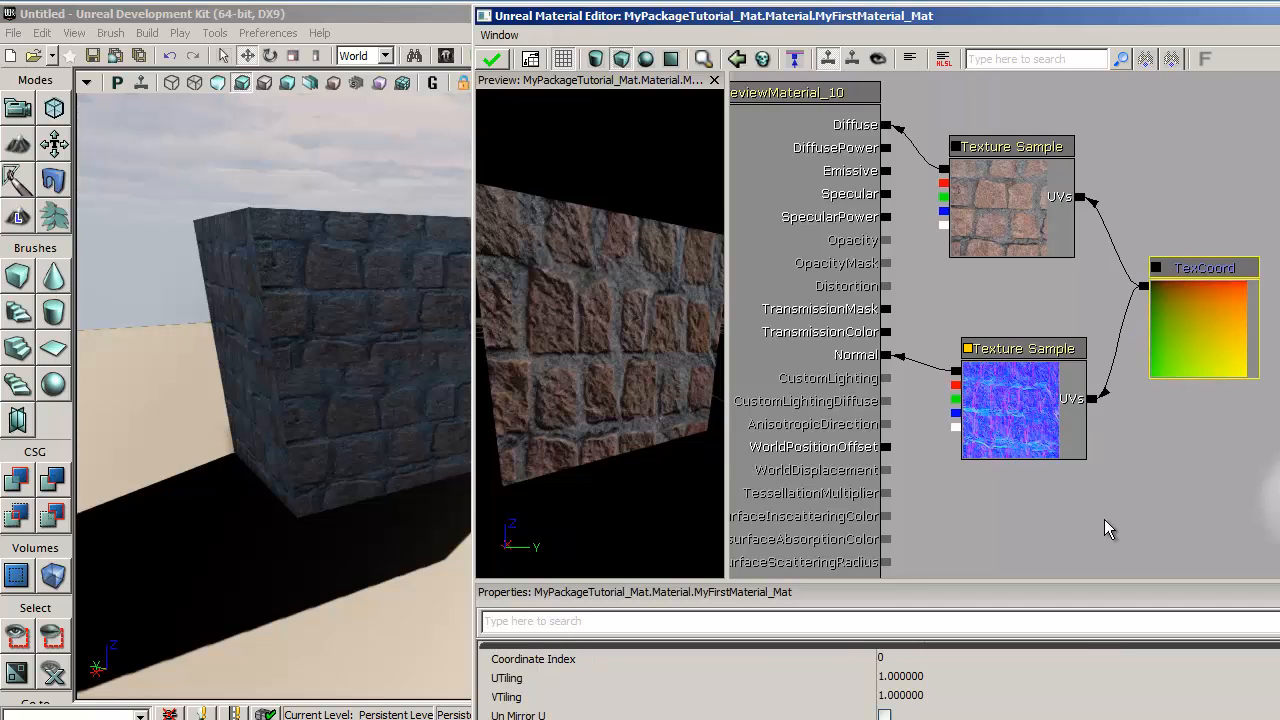
left_click(950, 682)
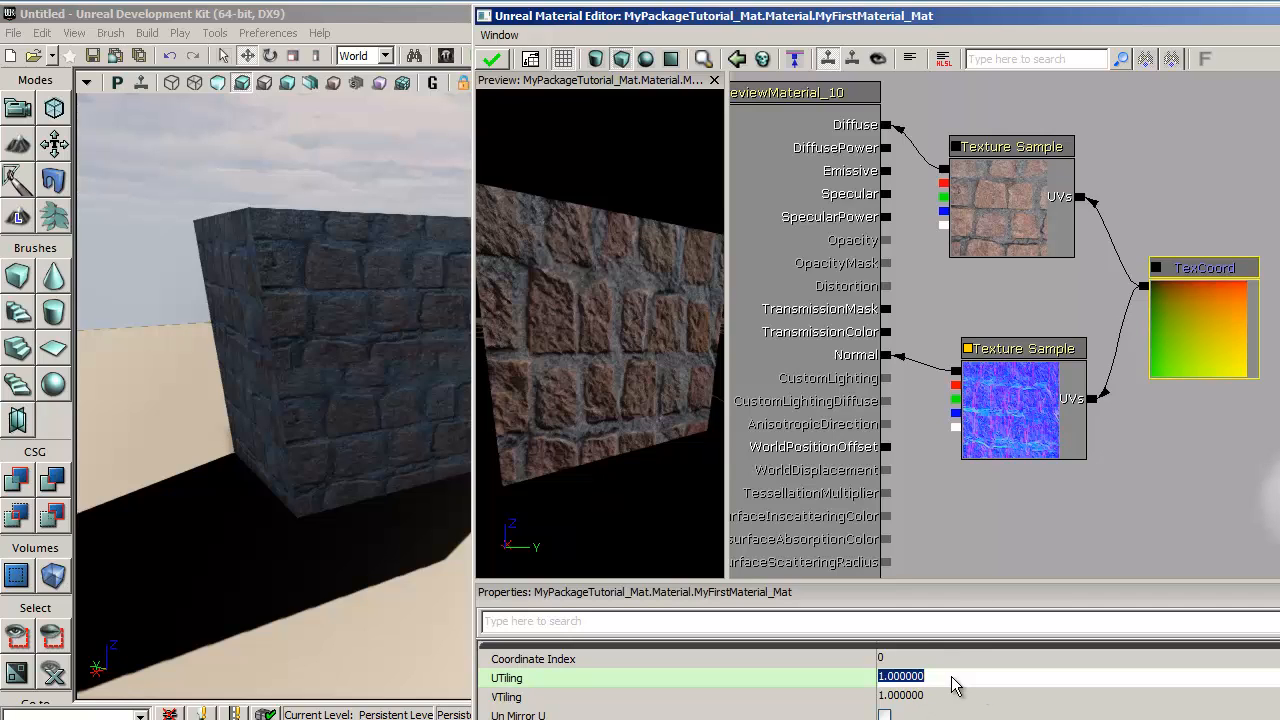
type("2")
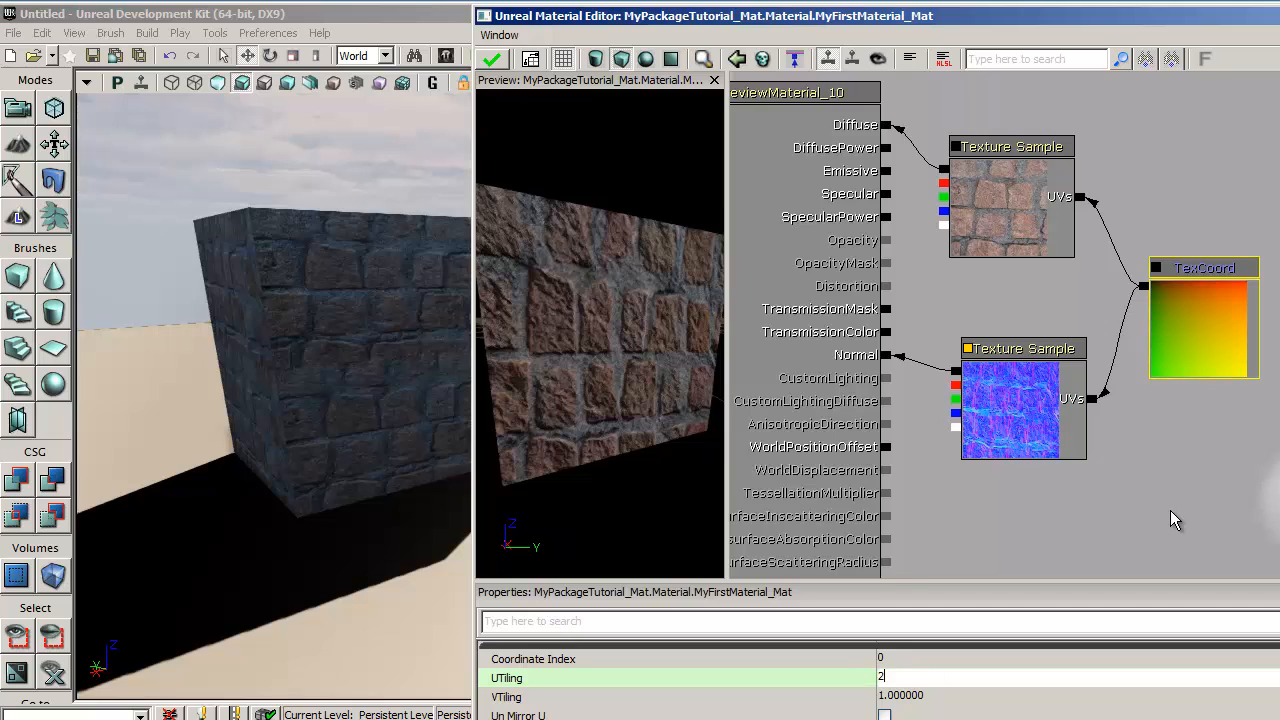
key("Return")
left_click(945, 694)
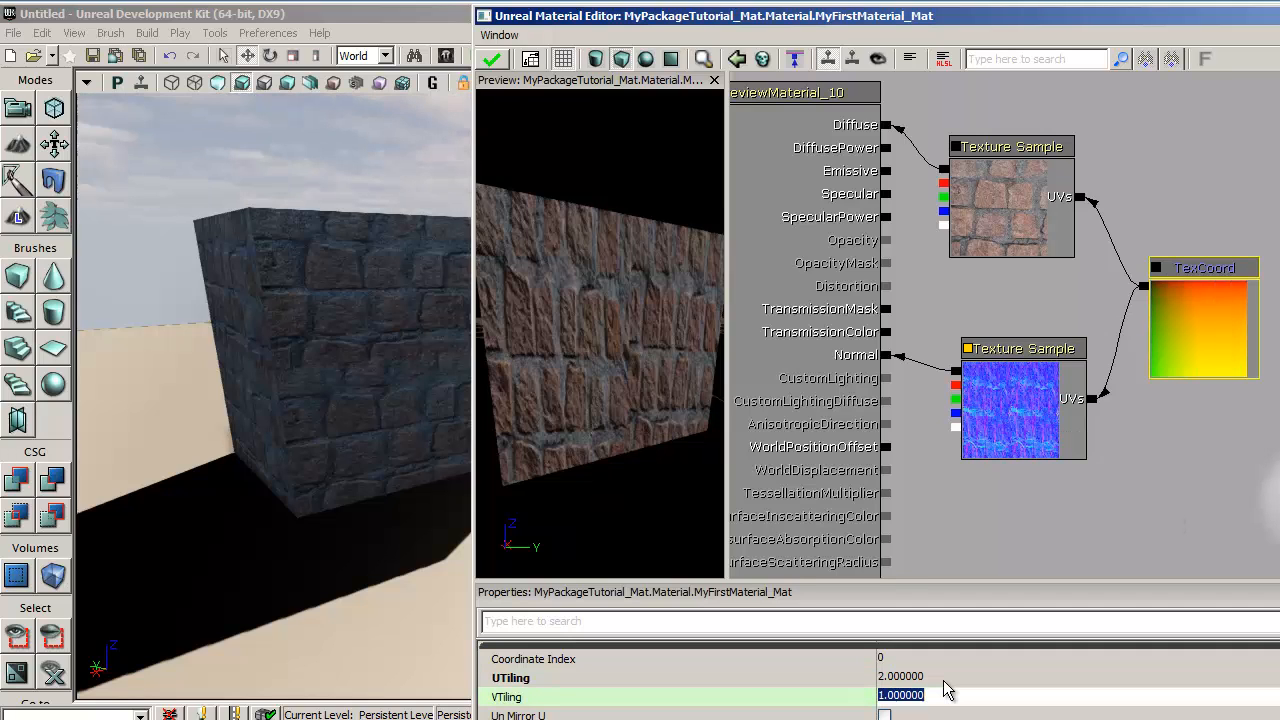
type("2")
key("Return")
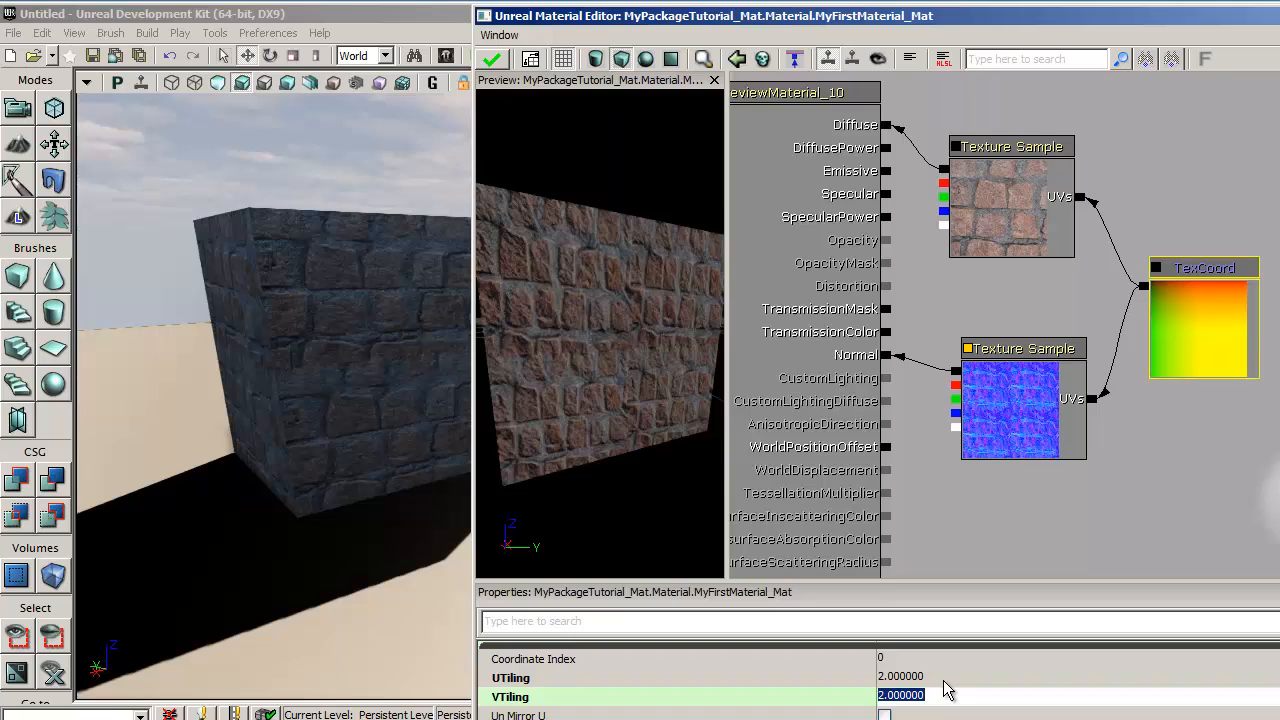
left_click(499, 63)
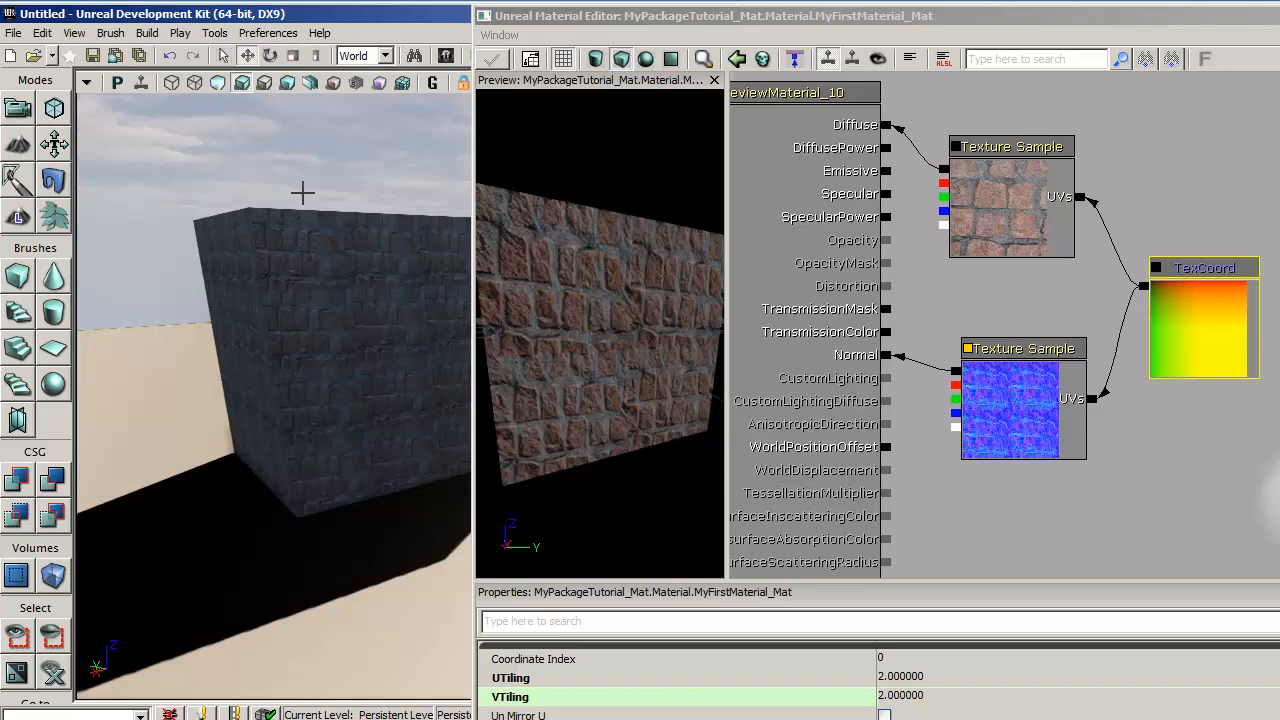
left_click_drag(288, 531, 317, 575)
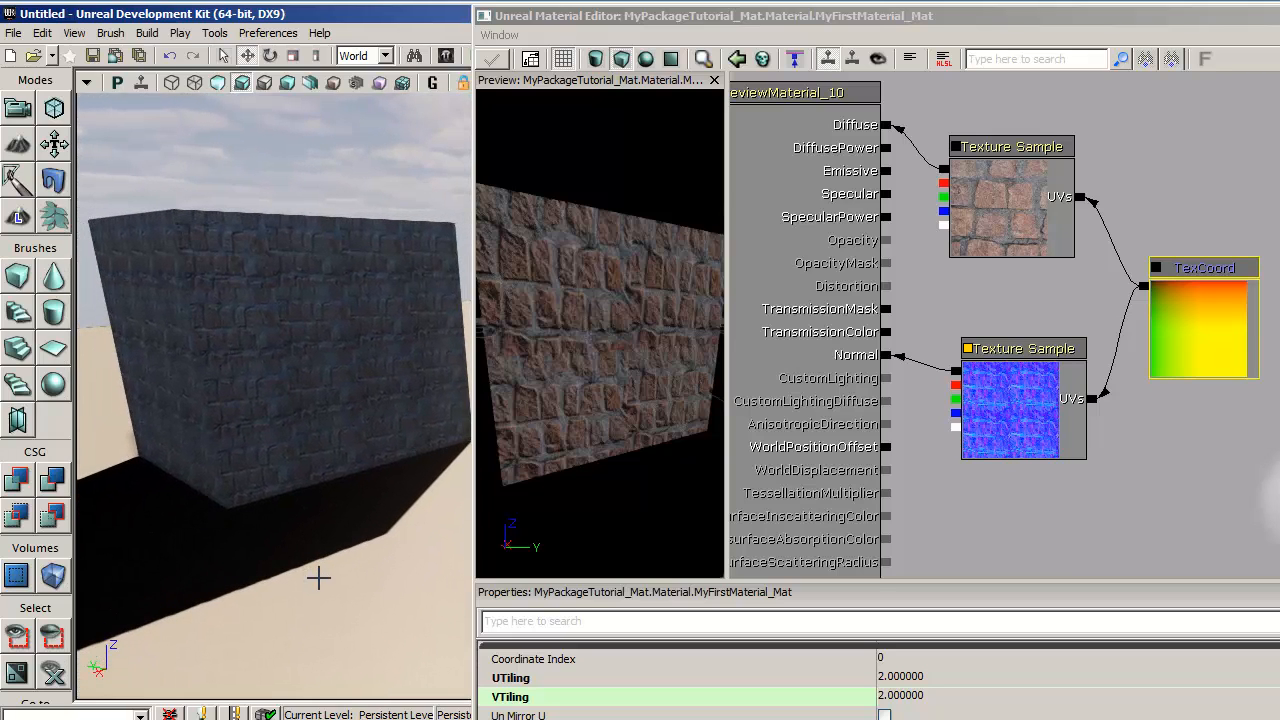